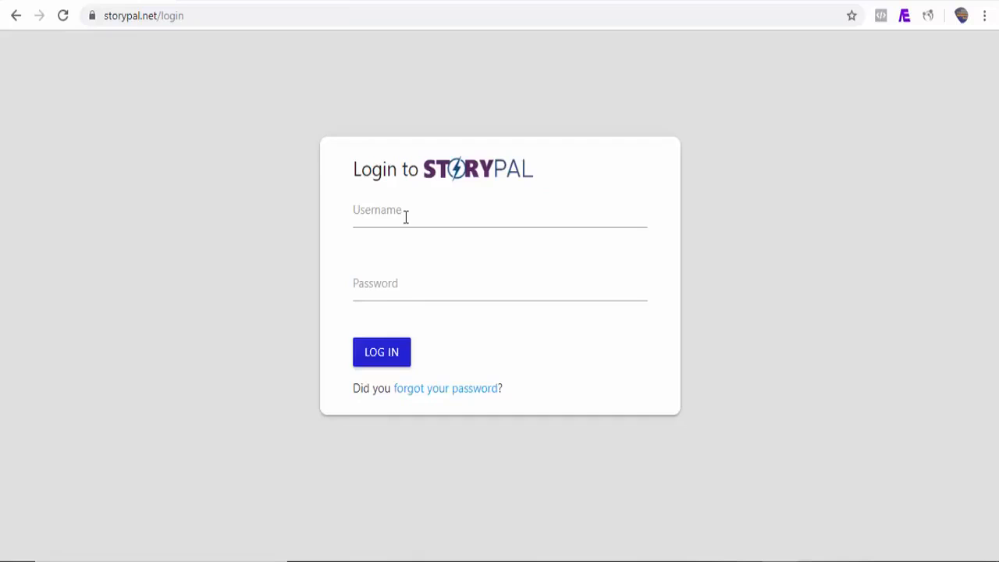
Step: Log in to the account and create the unique subdomain "demo" on storypal.net
click(406, 216)
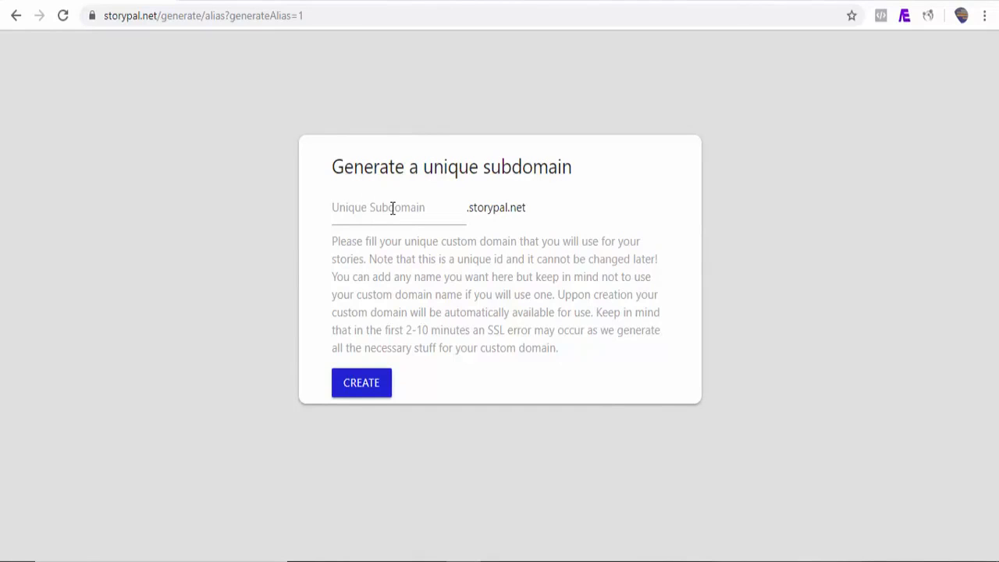
click(348, 213)
text(demo)
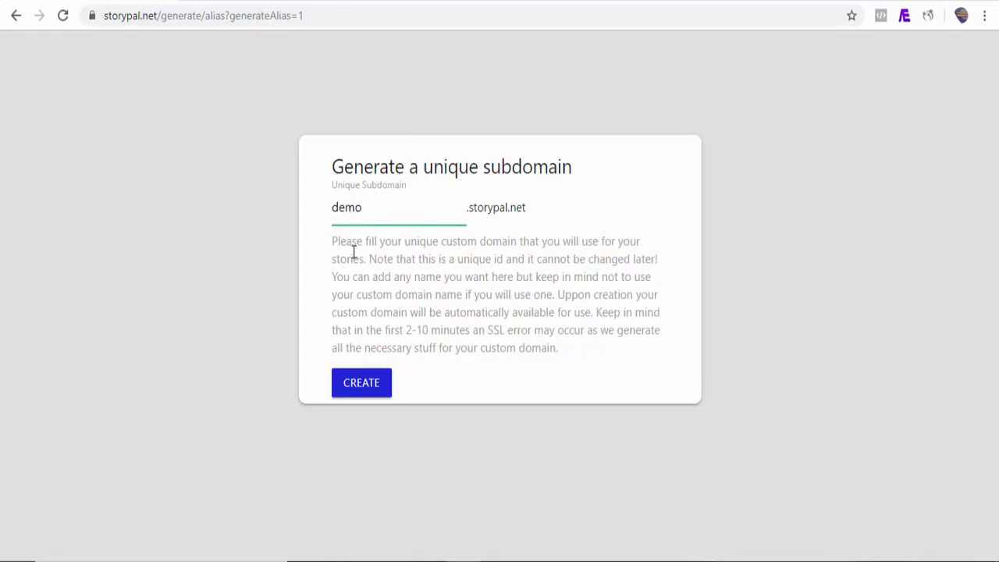
click(363, 380)
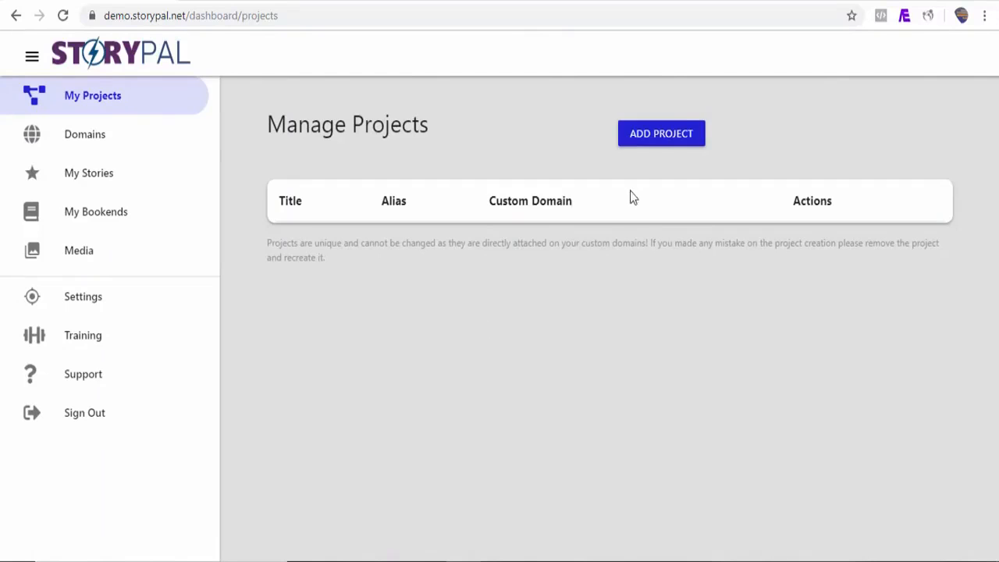
Step: Create a project titled "My First Story" with the alias "demo" and save it
click(651, 148)
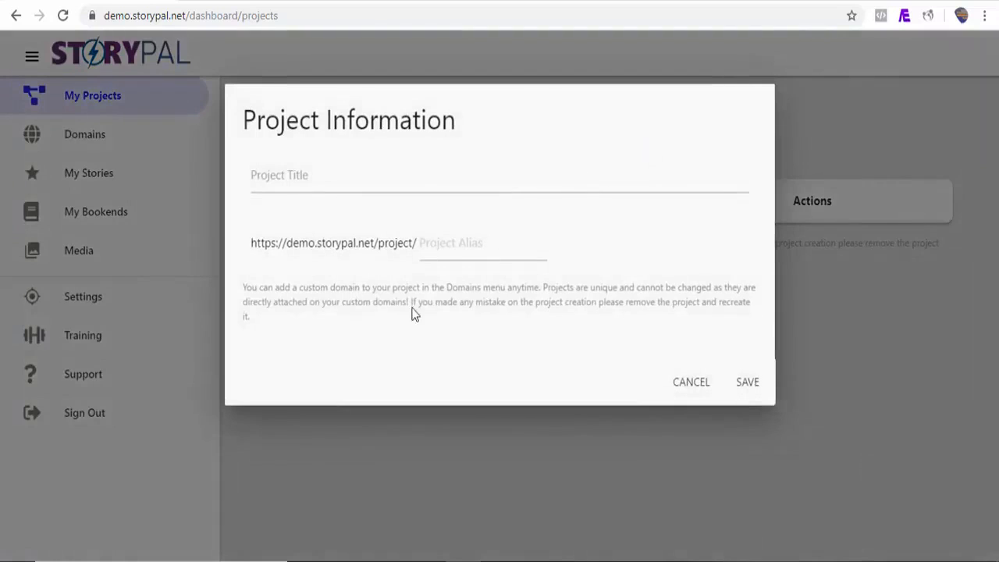
click(308, 181)
text(My First Story)
click(444, 245)
text(de)
key(BackSpace)
key(BackSpace)
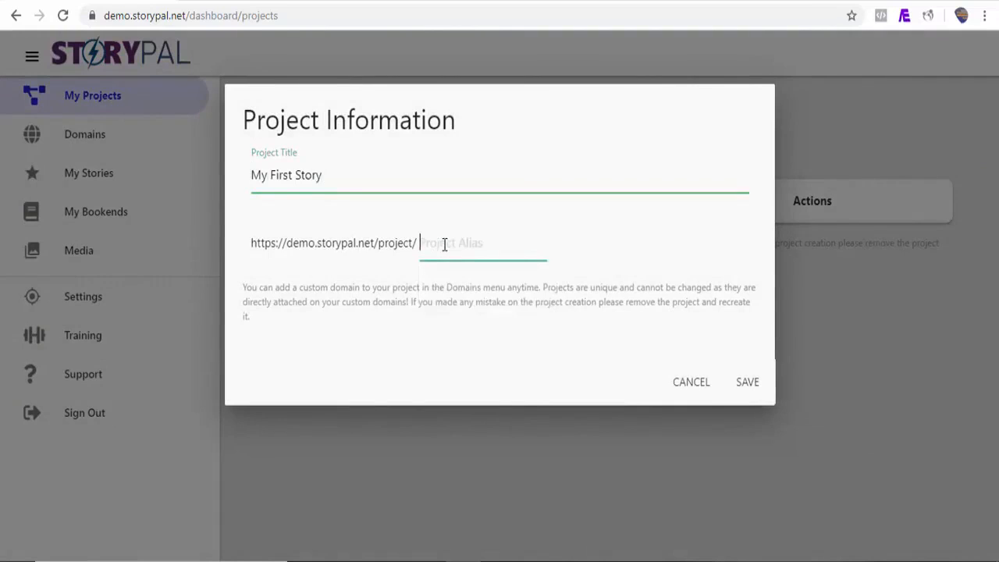
text(demo)
click(747, 381)
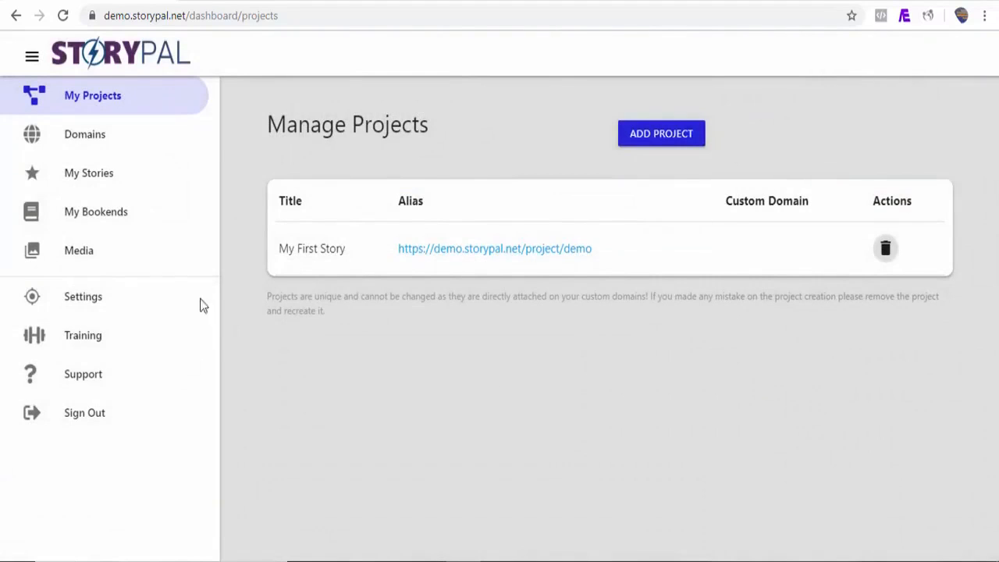
click(76, 147)
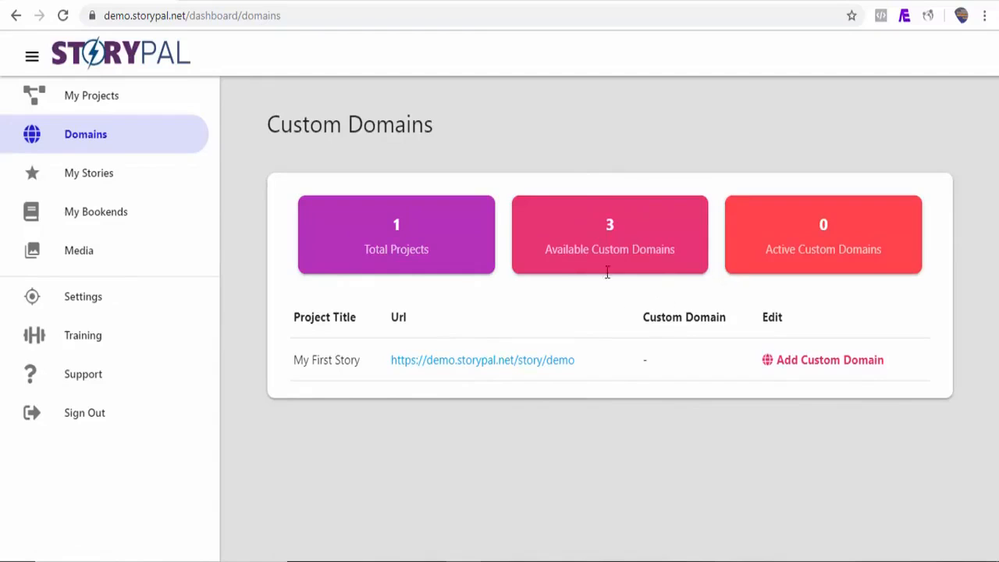
click(810, 365)
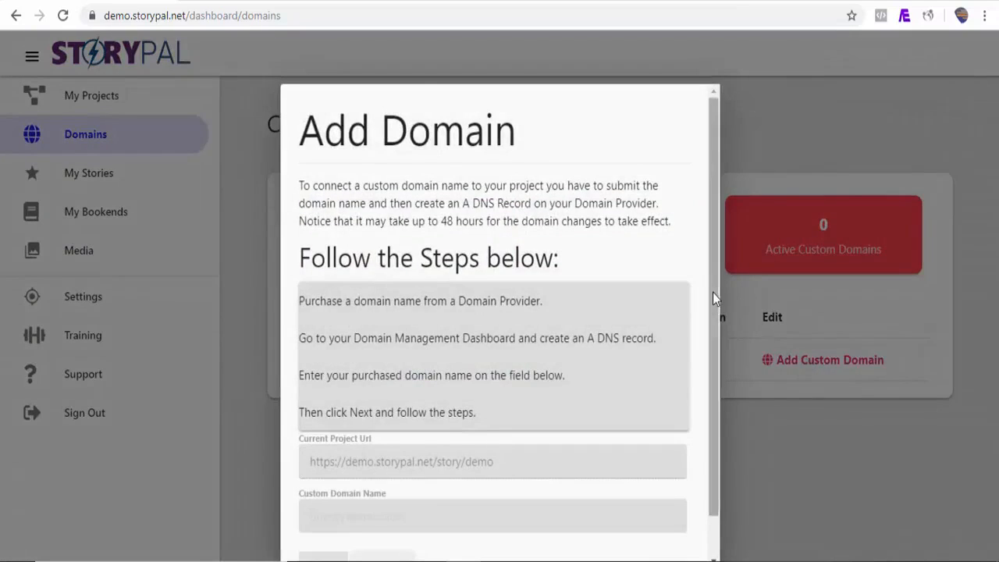
drag(712, 293, 710, 345)
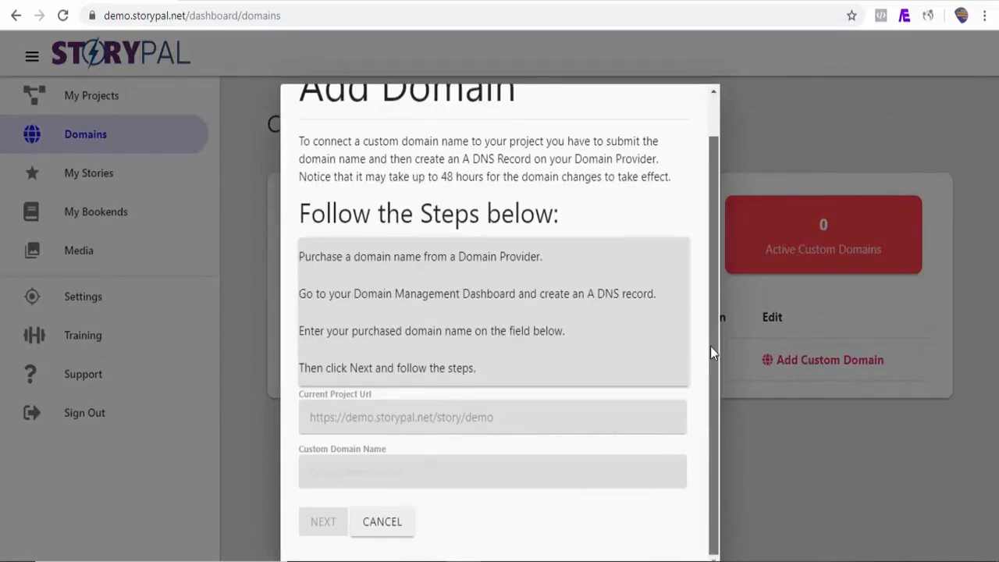
click(364, 472)
text(http)
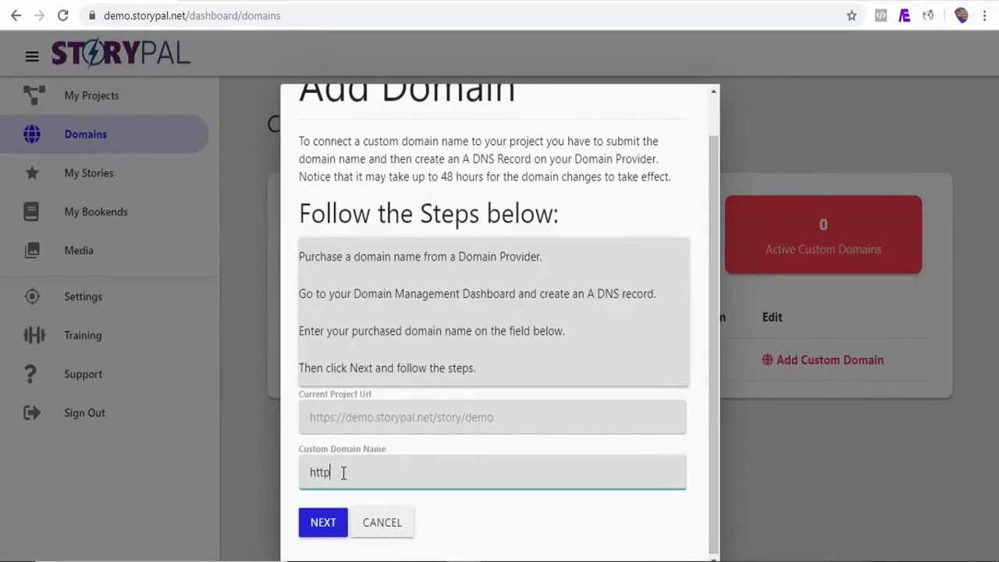
text(s:)
text(//demo.storypal.io)
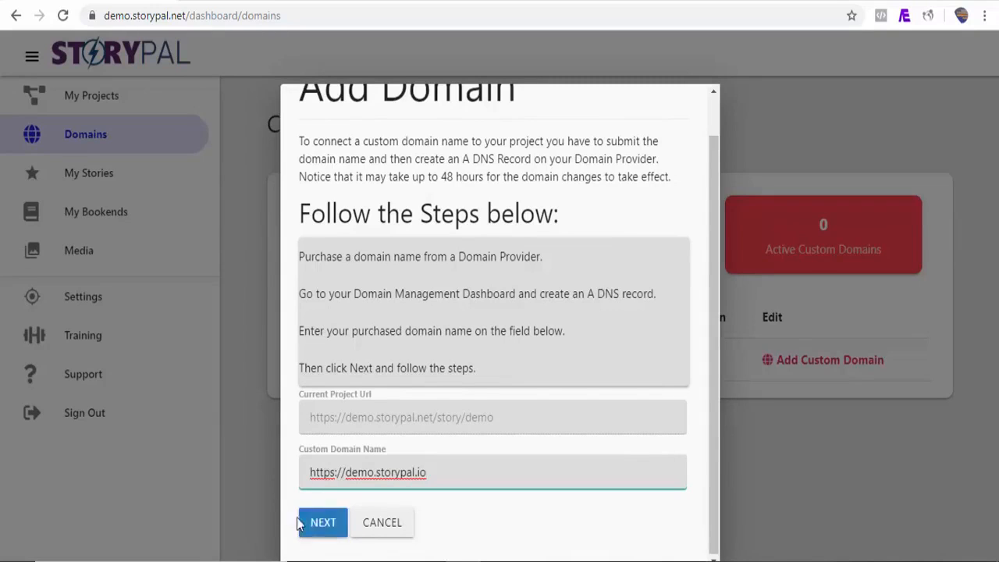
click(322, 525)
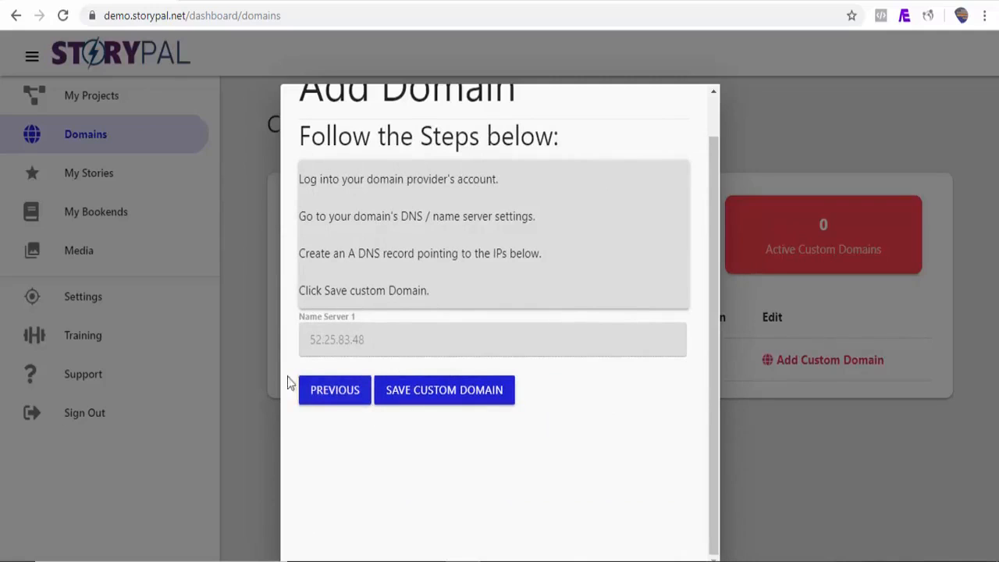
click(444, 390)
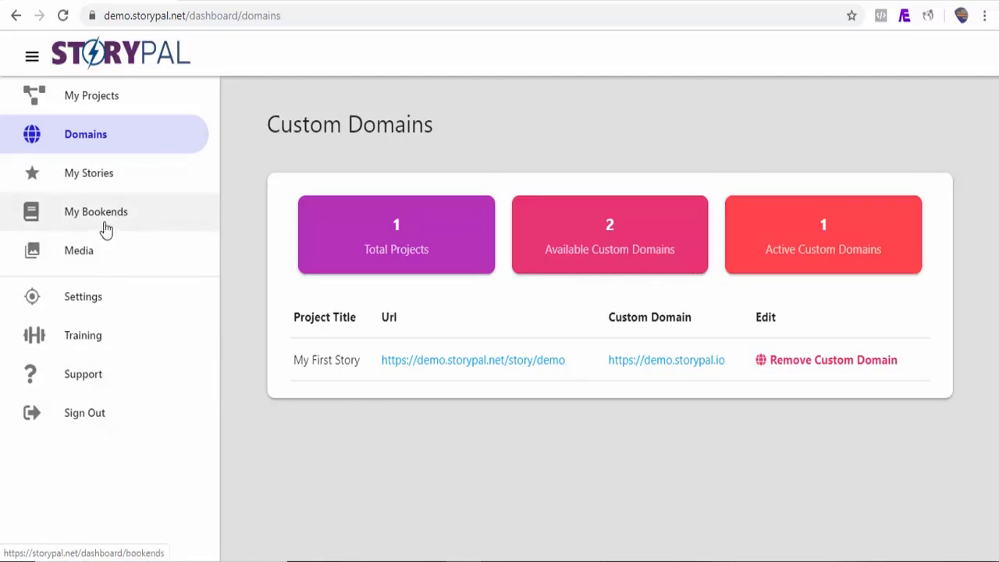
Step: Create a new story that starts with a custom story page
click(91, 178)
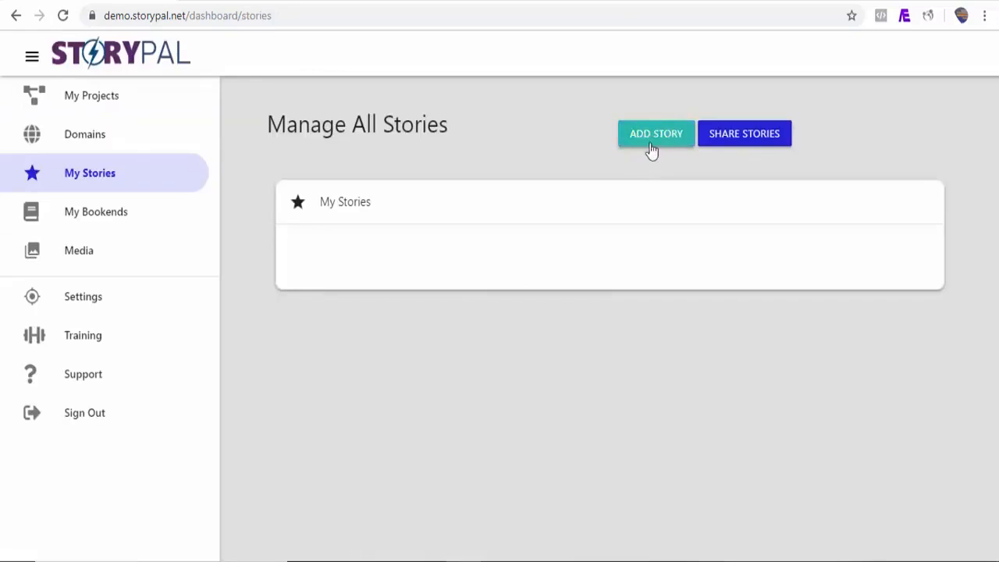
click(654, 145)
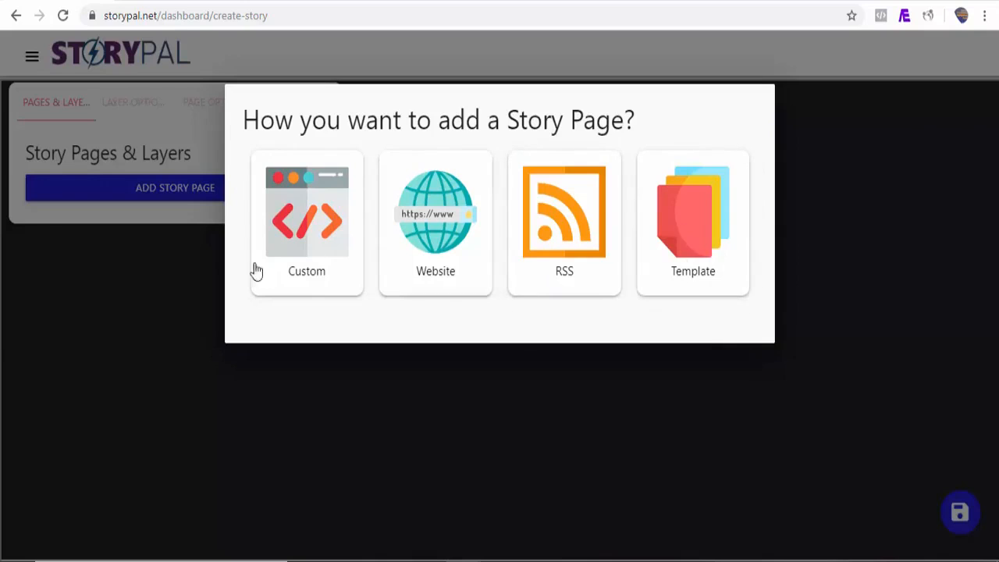
click(315, 268)
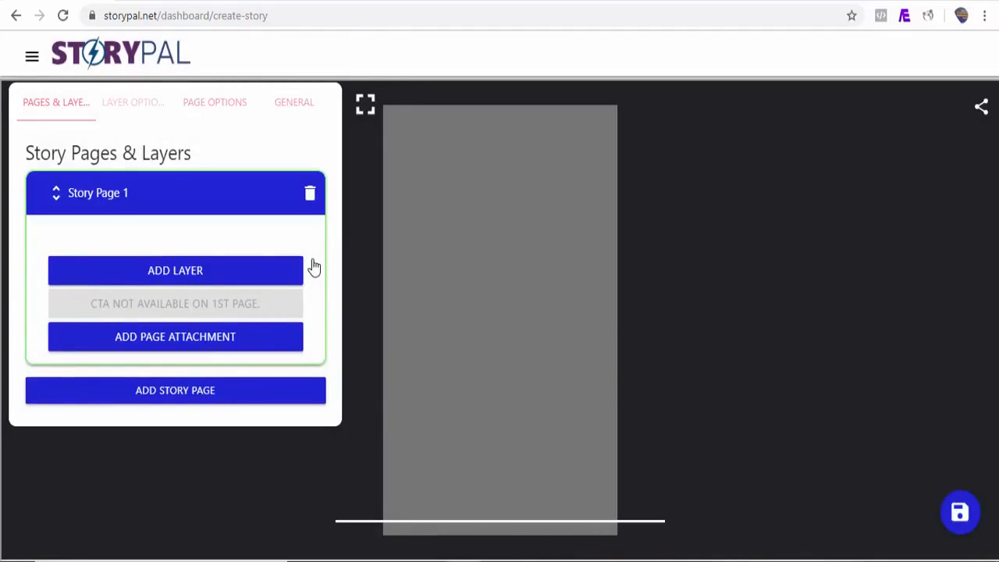
Step: Review the available layer types and add a heading layer to Story Page 1
click(80, 391)
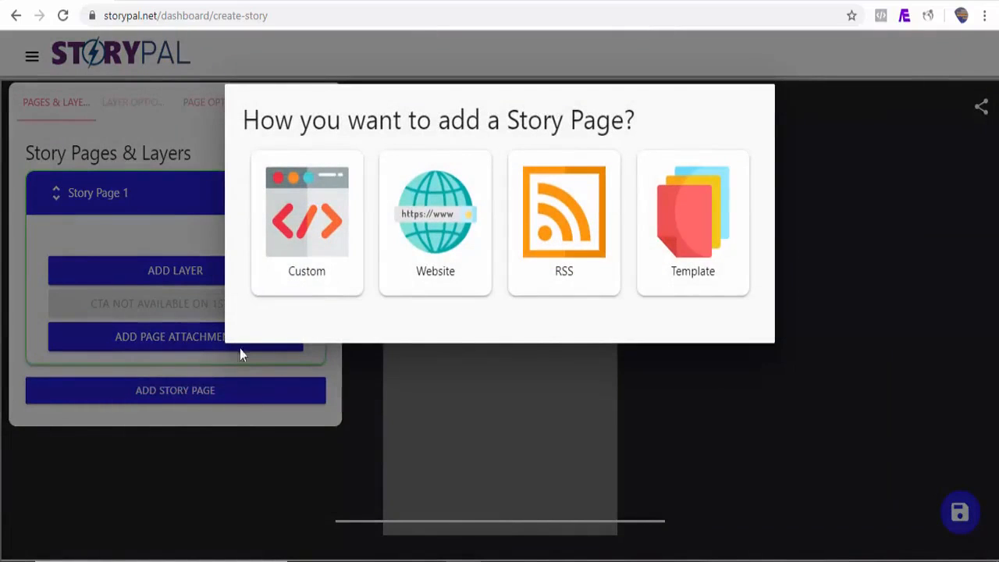
click(177, 276)
click(177, 276)
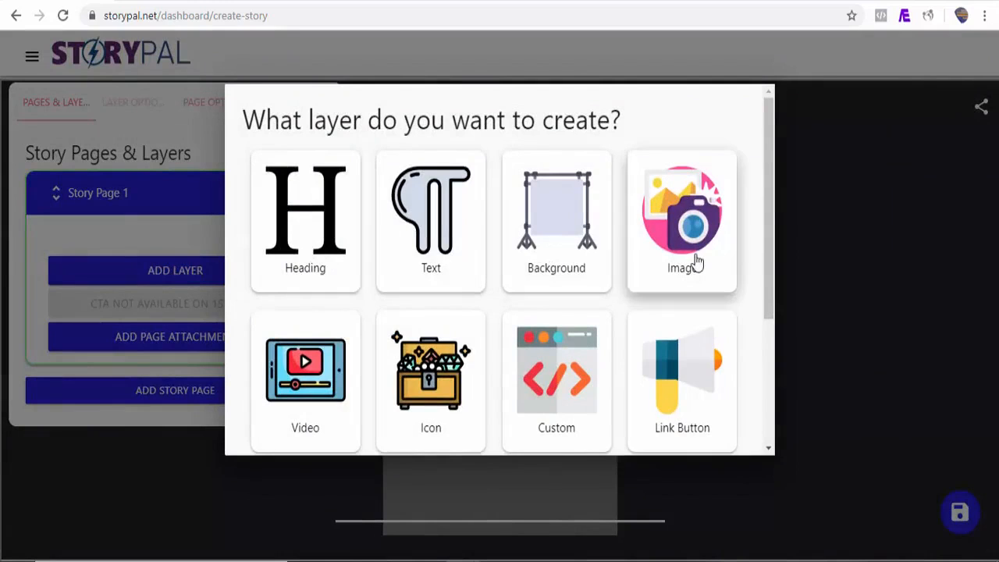
drag(770, 254, 770, 294)
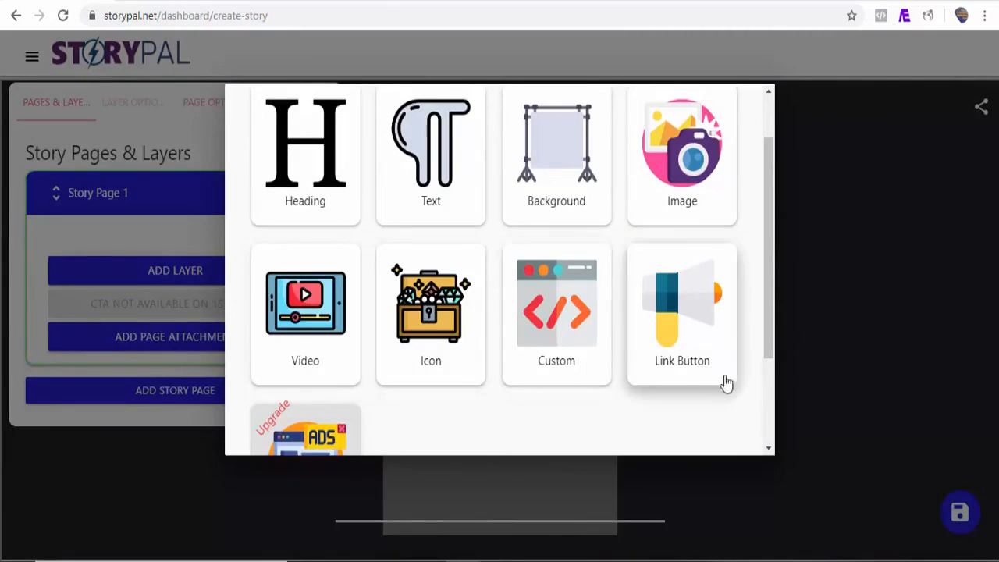
drag(772, 325, 770, 357)
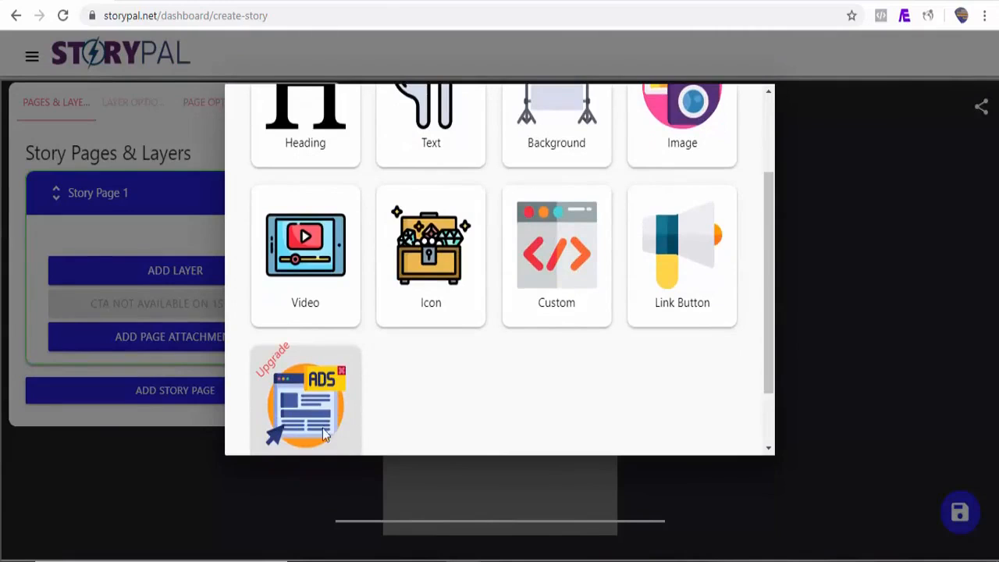
drag(767, 319, 763, 233)
click(310, 219)
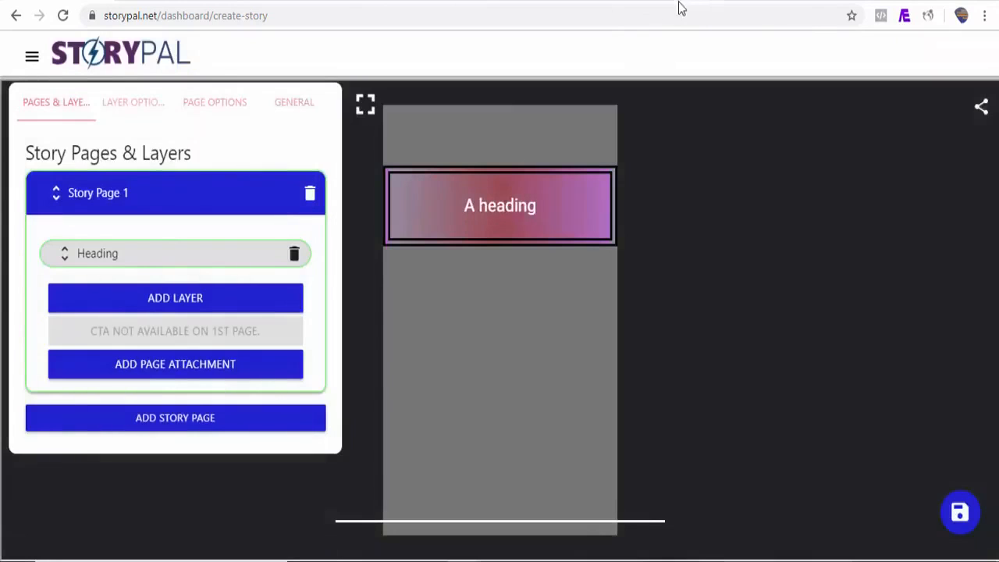
Step: Copy the title "What Exactly Is Google AMP Story?" from the blog article and use it as the heading layer's text
click(678, 3)
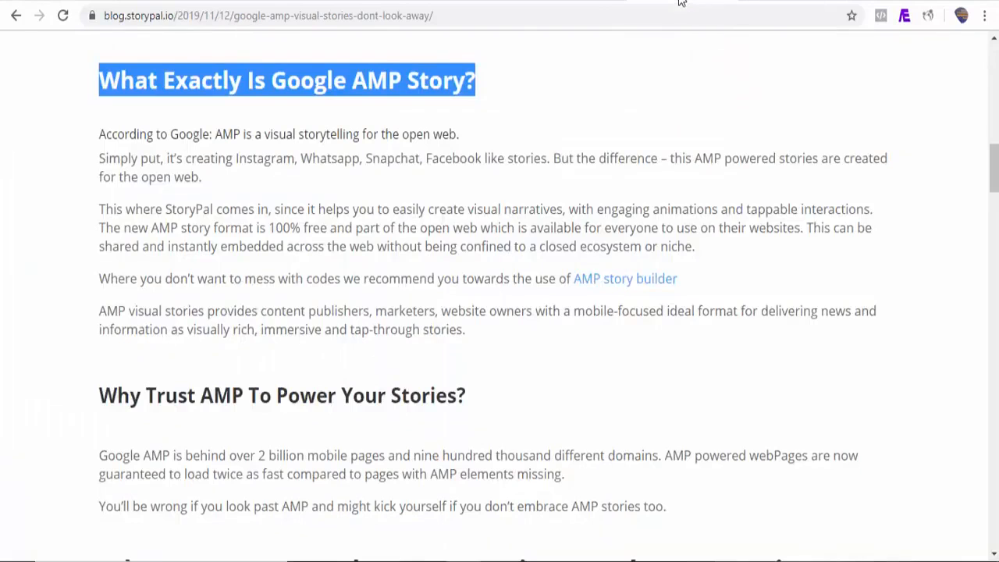
click(341, 127)
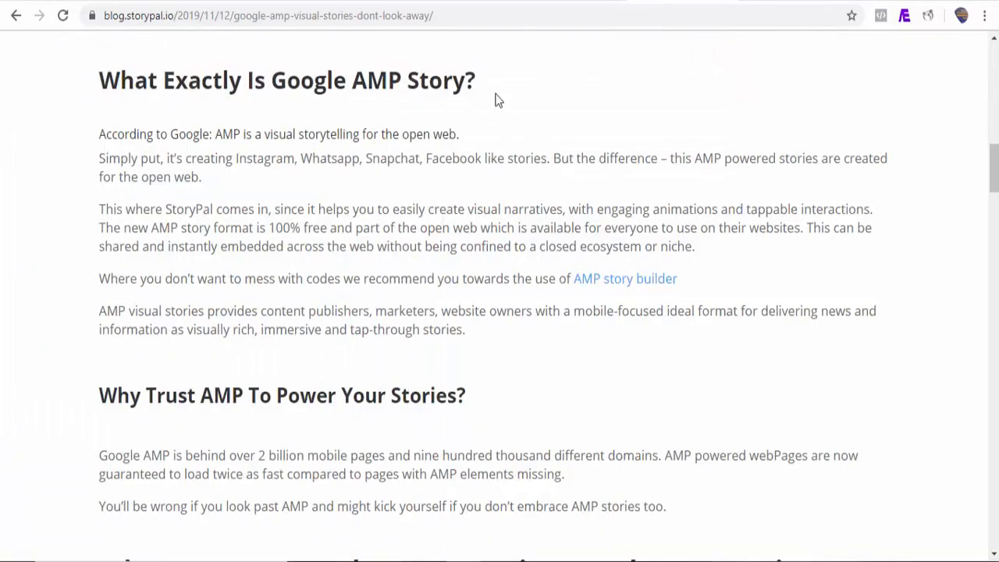
drag(478, 76, 131, 78)
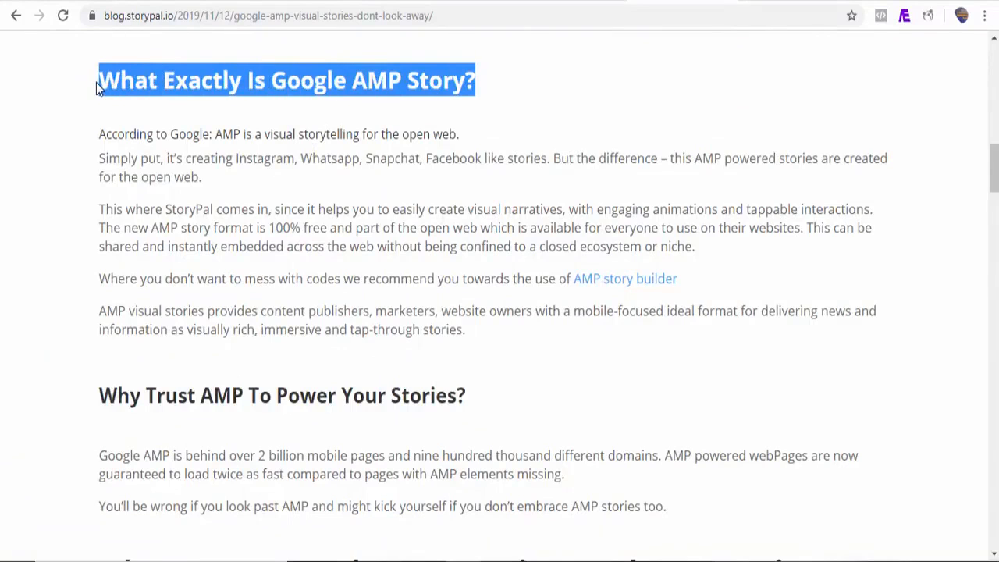
click(62, 3)
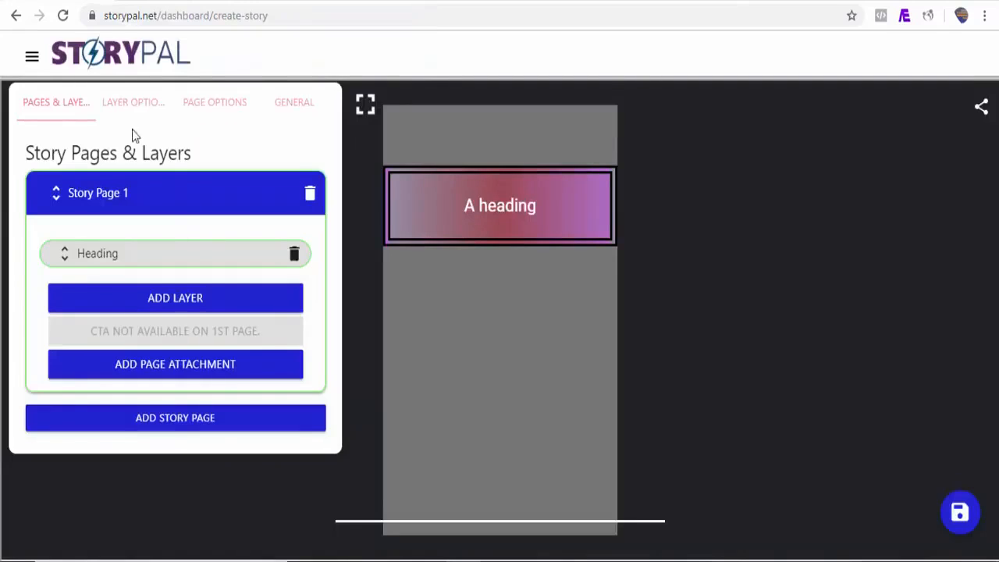
click(129, 108)
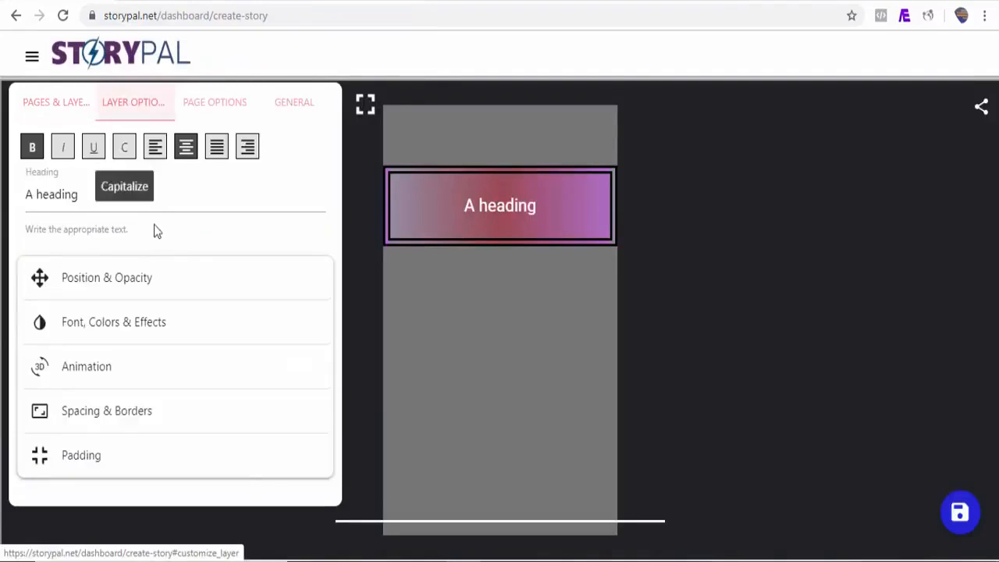
double_click(136, 206)
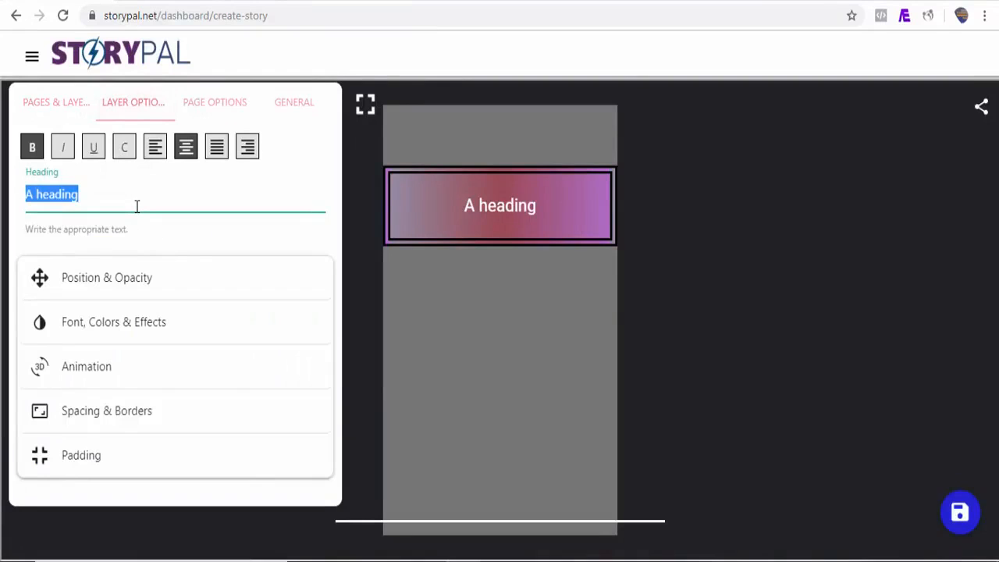
text(What Exactly Is Google AMP Story?)
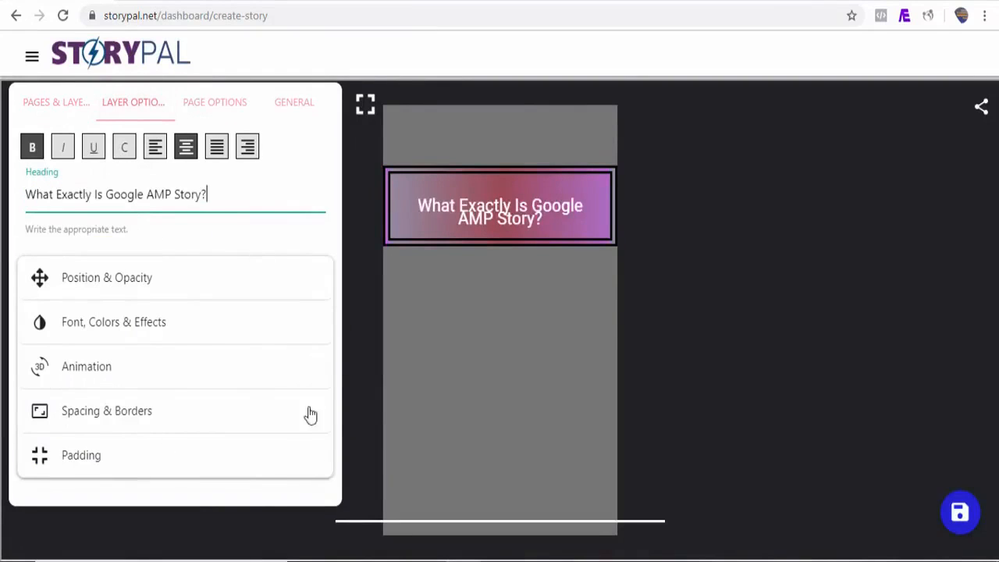
Step: Set the heading layer's line height to 3.5rem in its spacing options
click(163, 420)
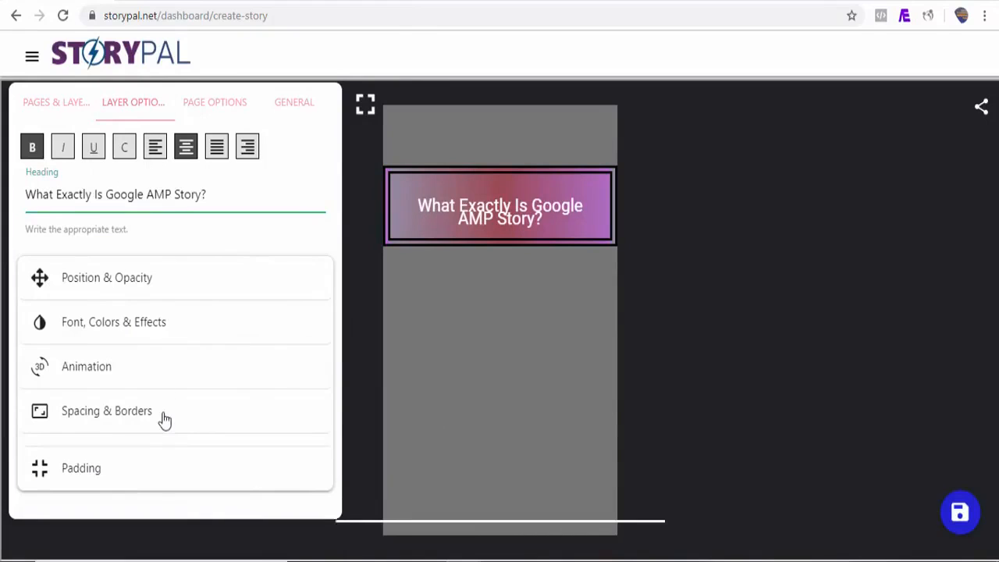
drag(330, 261, 332, 354)
drag(70, 359, 94, 359)
Step: Extend the heading box downward to fit both text lines and remove its border
click(511, 224)
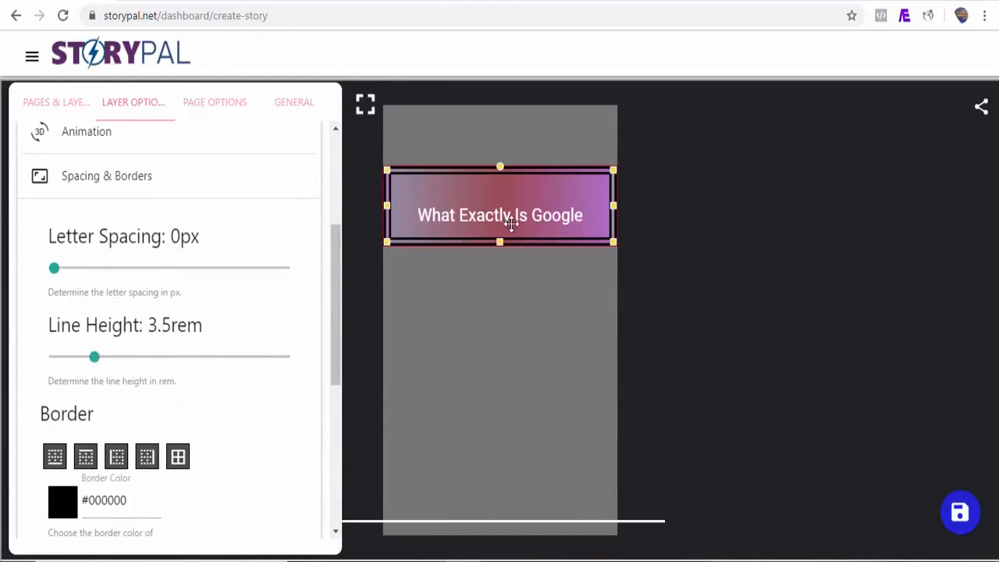
drag(500, 245, 504, 288)
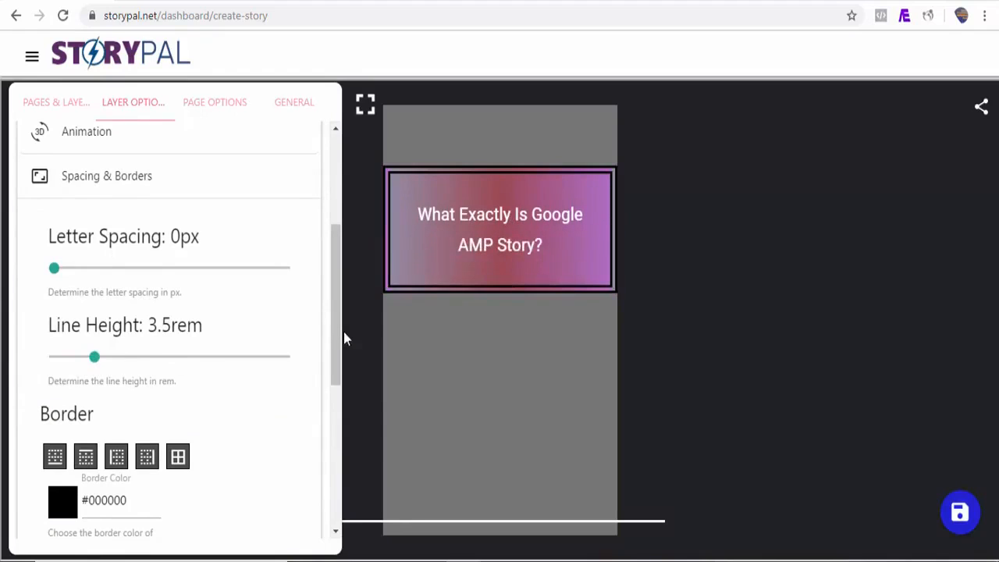
scroll(156, 367, down, 4)
scroll(23, 397, up, 5)
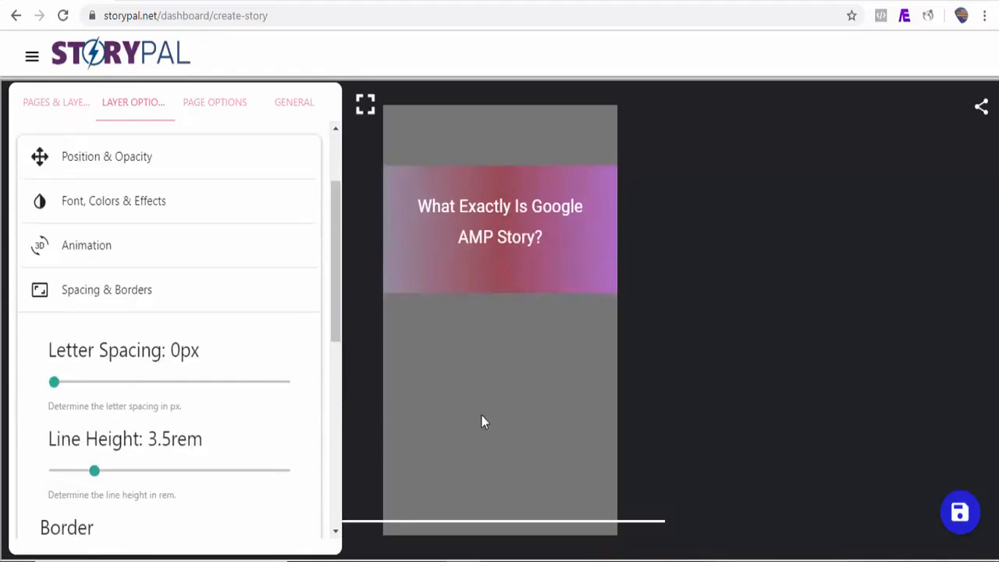
Step: Copy the sentence "According to Google: AMP is a visual storytelling for the open web." from the blog article
click(695, 1)
drag(468, 135, 97, 128)
key(ctrl+c)
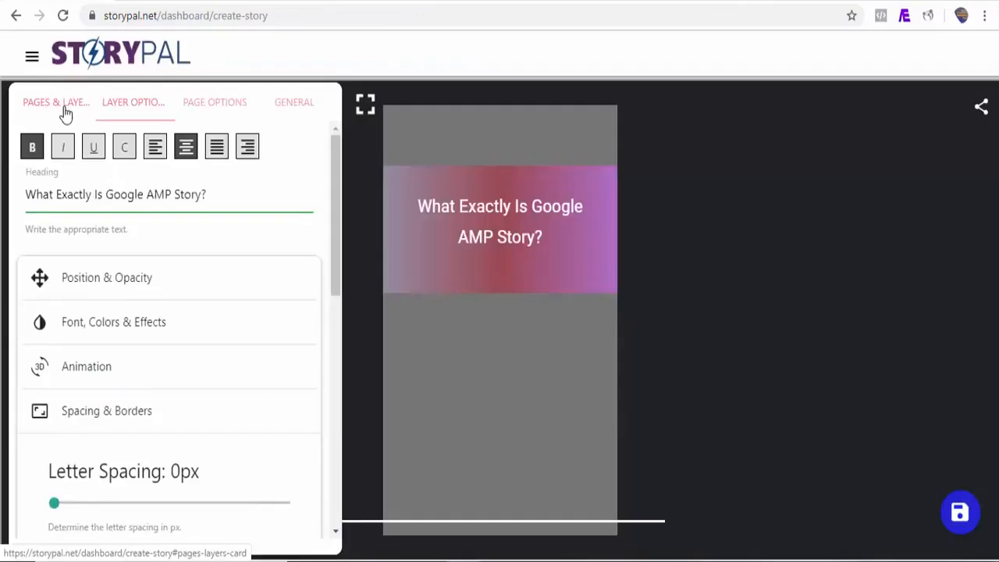
Step: Add a Text layer to Story Page 1 containing the copied AMP sentence and remove the layer's background color
click(66, 107)
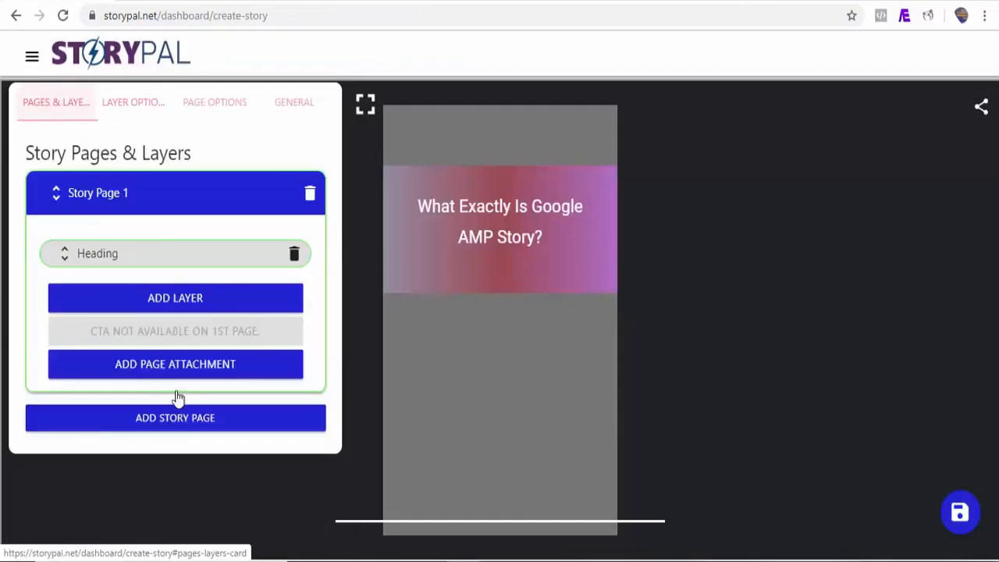
click(156, 299)
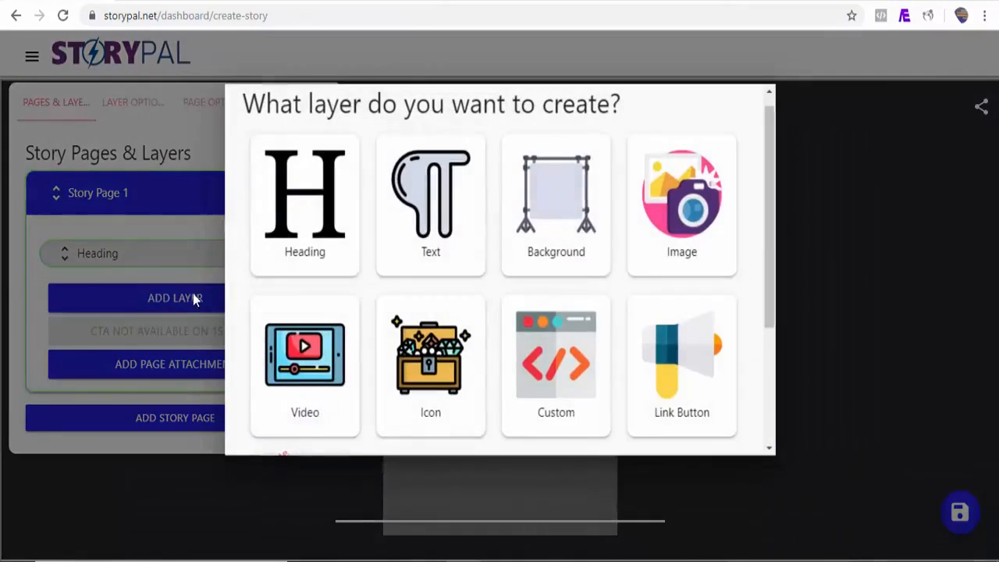
click(430, 203)
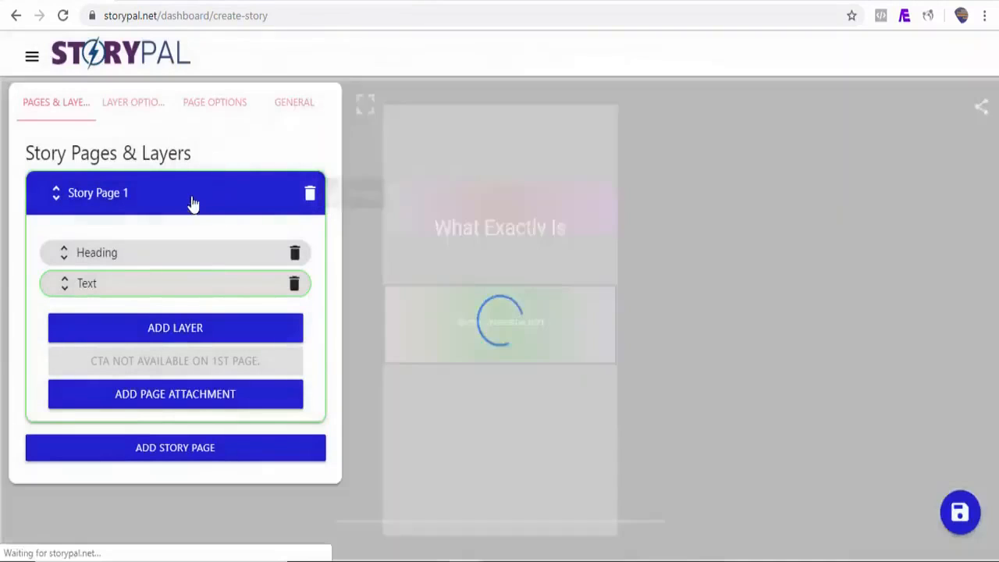
click(139, 104)
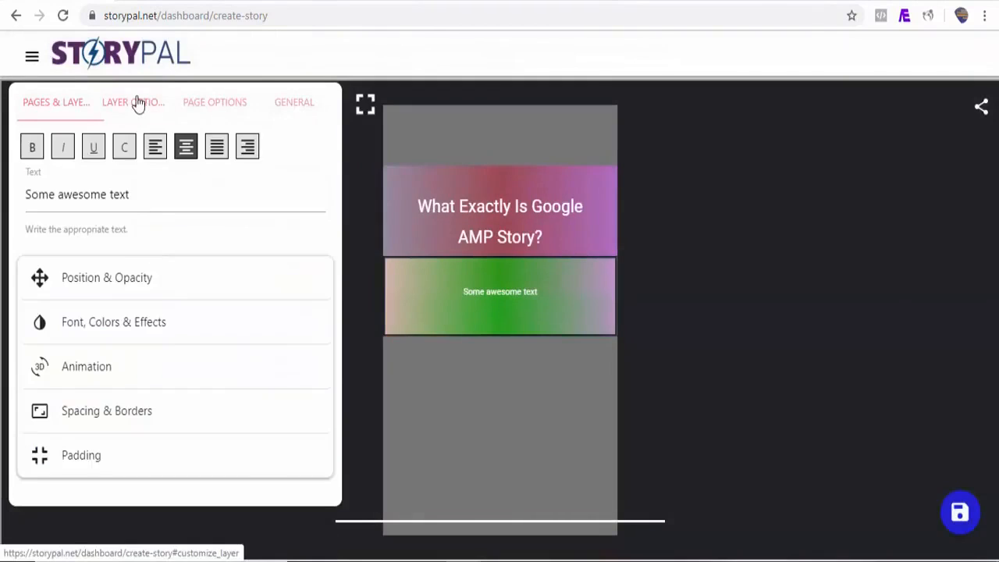
triple_click(134, 201)
key(ctrl+v)
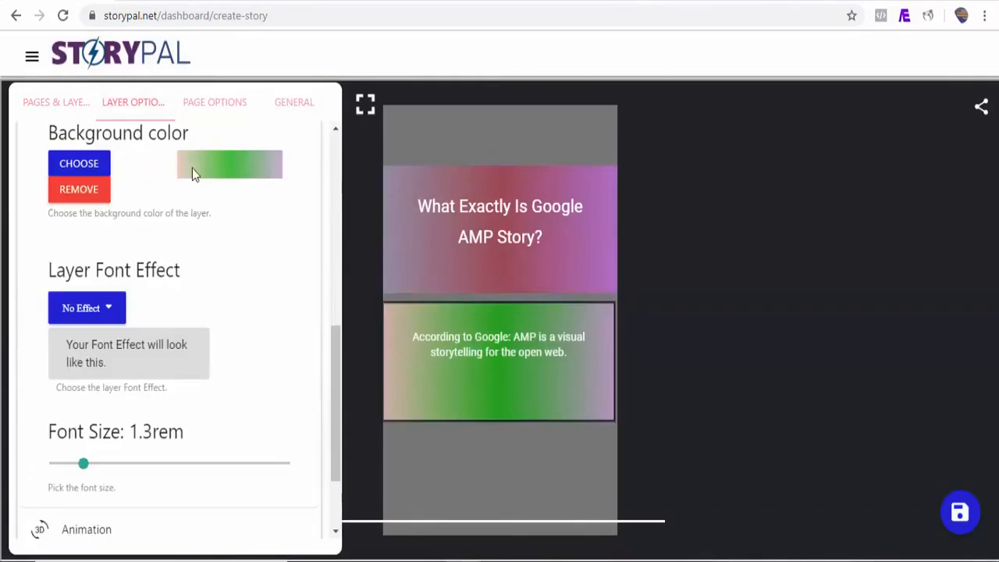
click(72, 198)
Step: Set the page background video by searching the StoryPal library for "google" and choosing the "android, icons, samsung" video
click(215, 110)
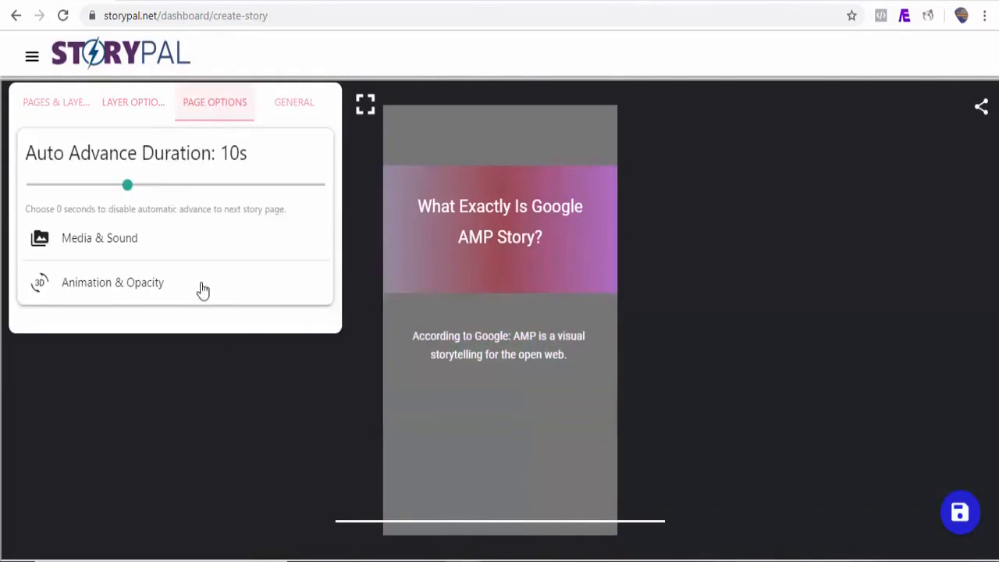
click(110, 246)
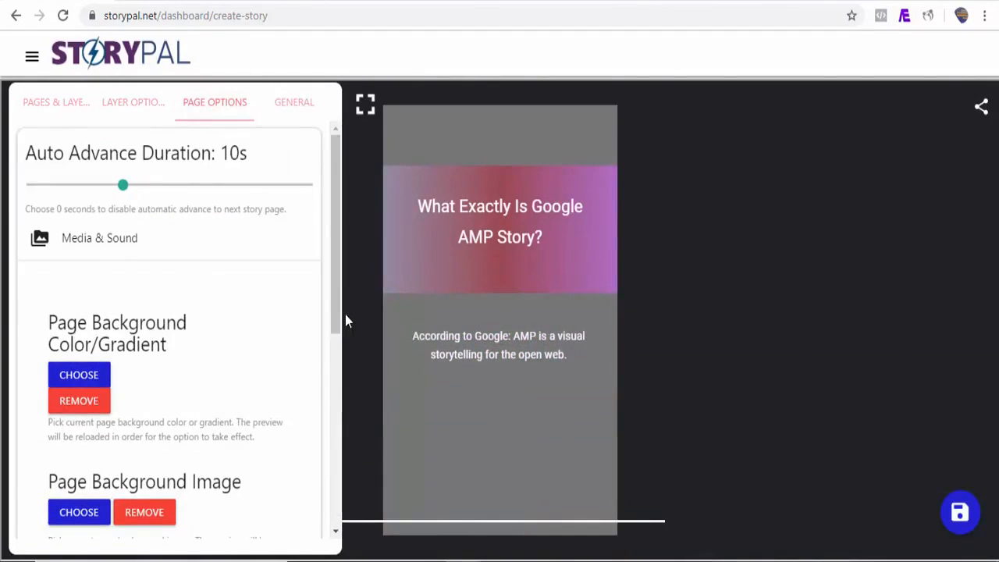
drag(333, 314, 331, 394)
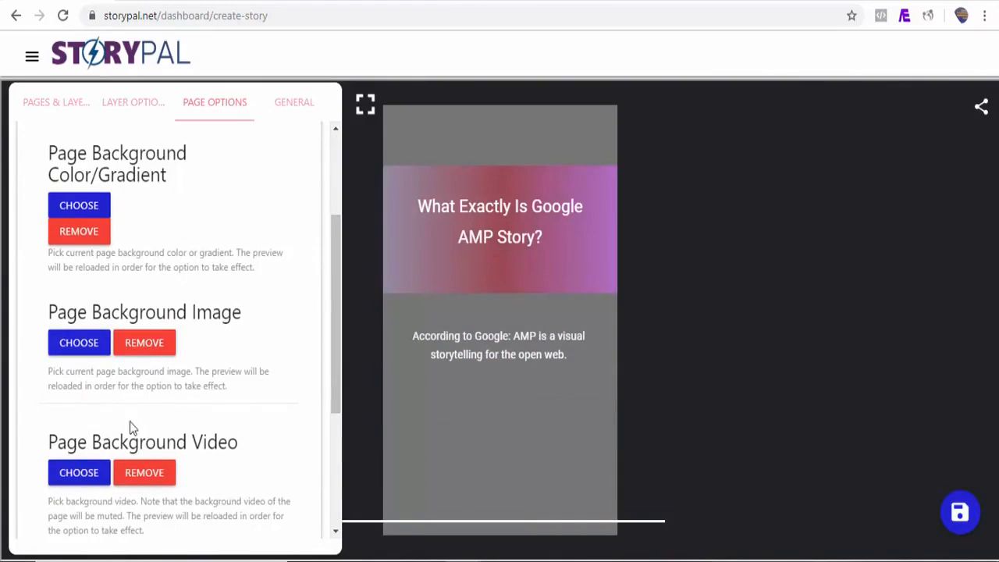
click(88, 478)
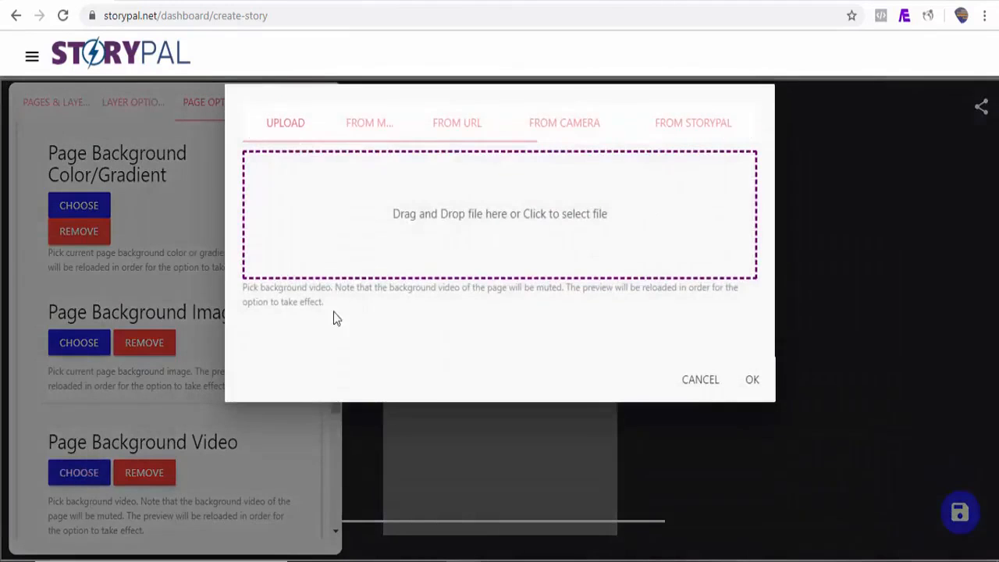
click(691, 129)
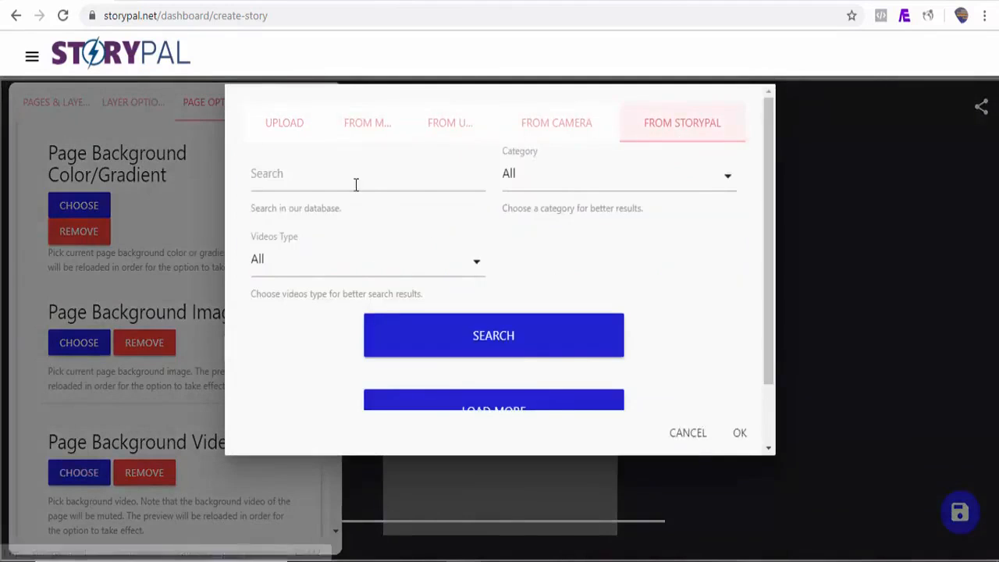
click(313, 181)
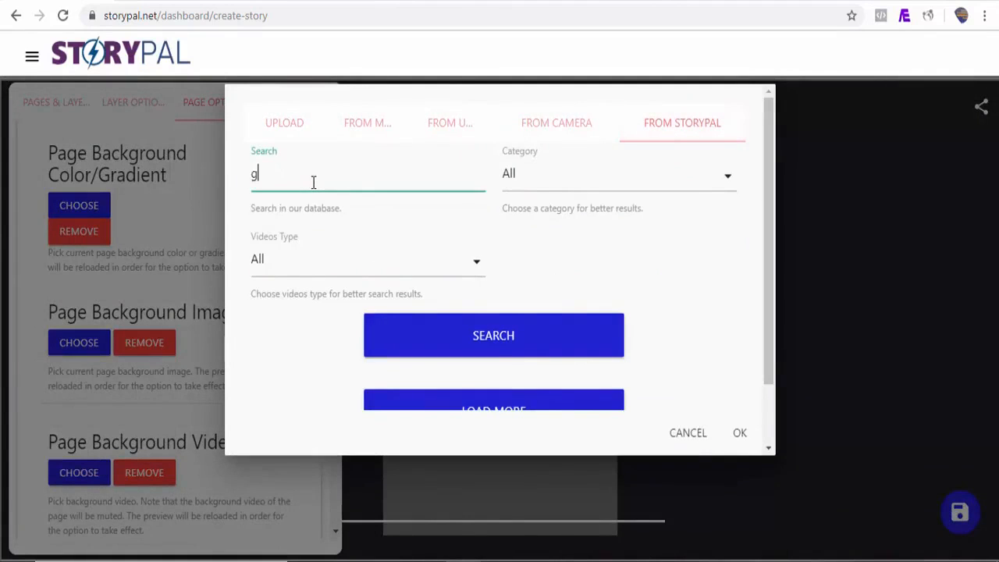
click(448, 347)
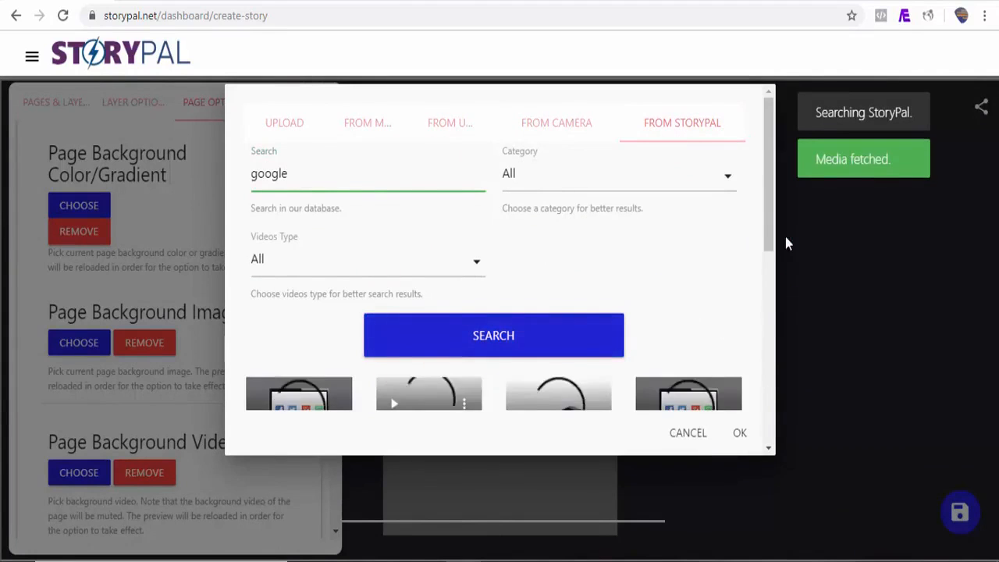
drag(771, 224, 765, 328)
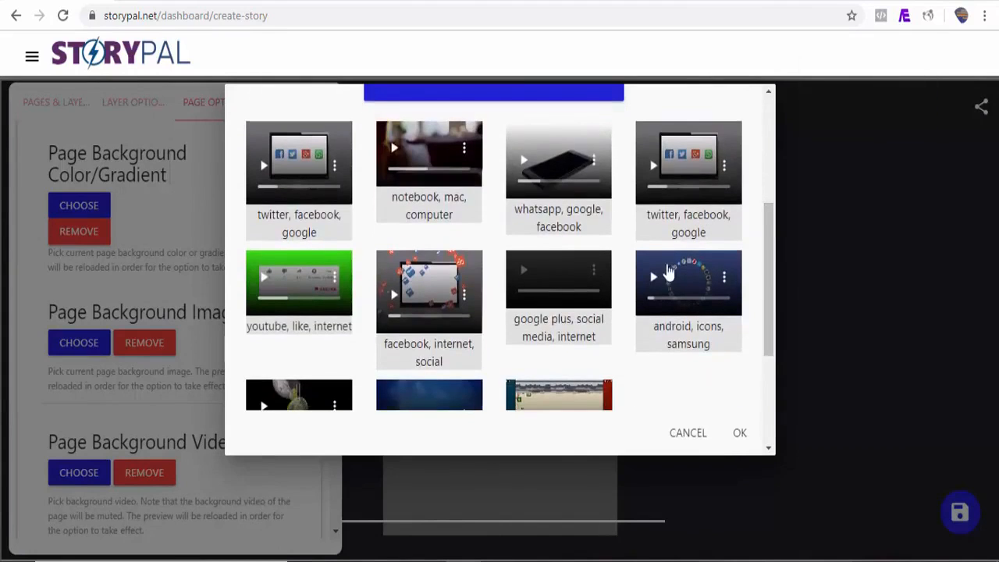
click(640, 262)
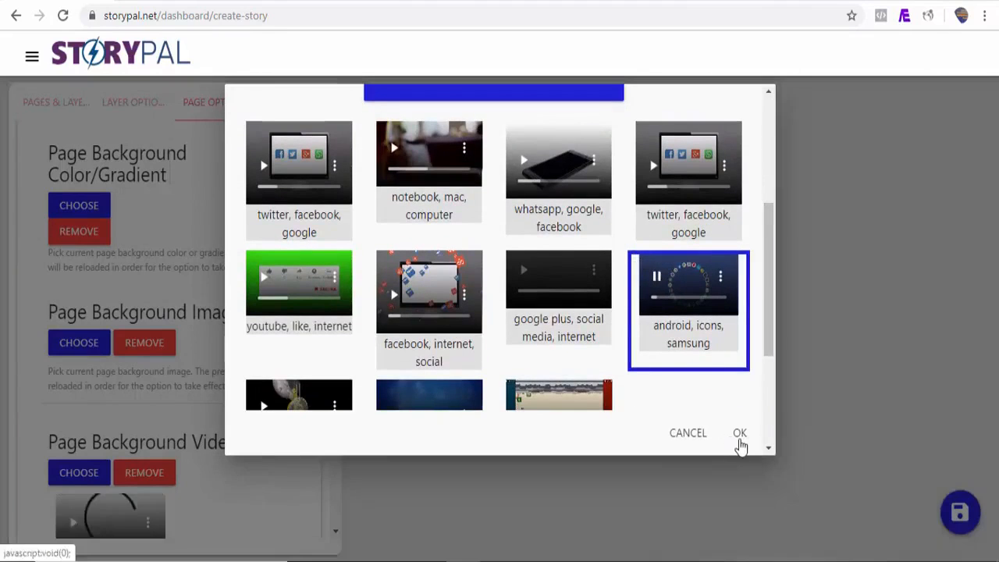
click(742, 442)
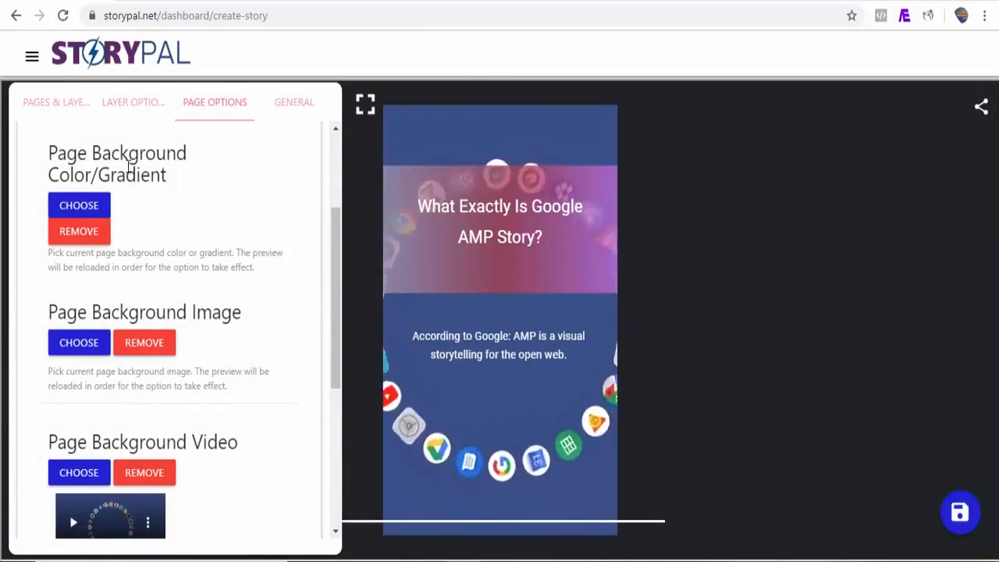
Step: Give the heading layer the "Fly in top" animation and slightly increase its animation delay
click(78, 111)
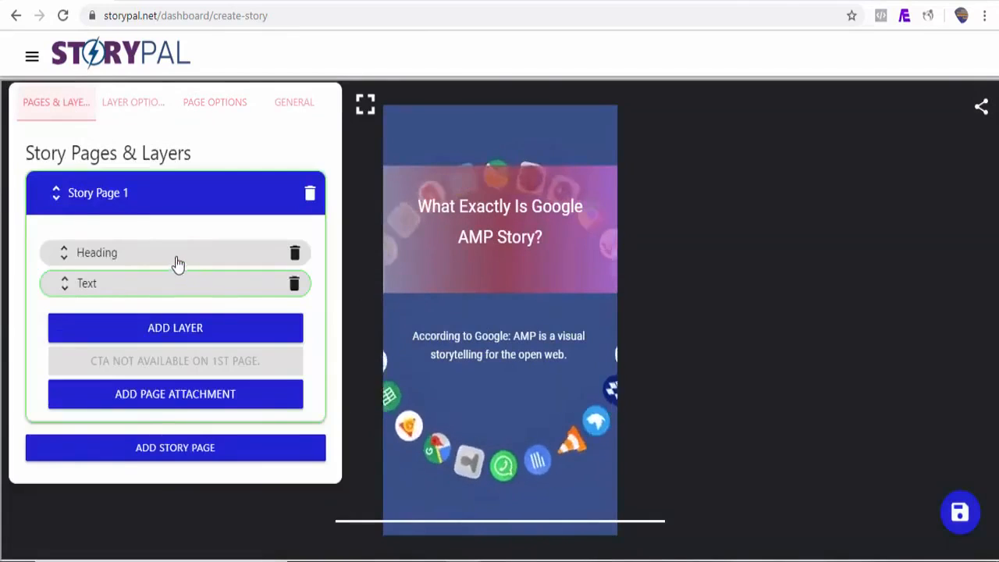
click(176, 263)
click(143, 110)
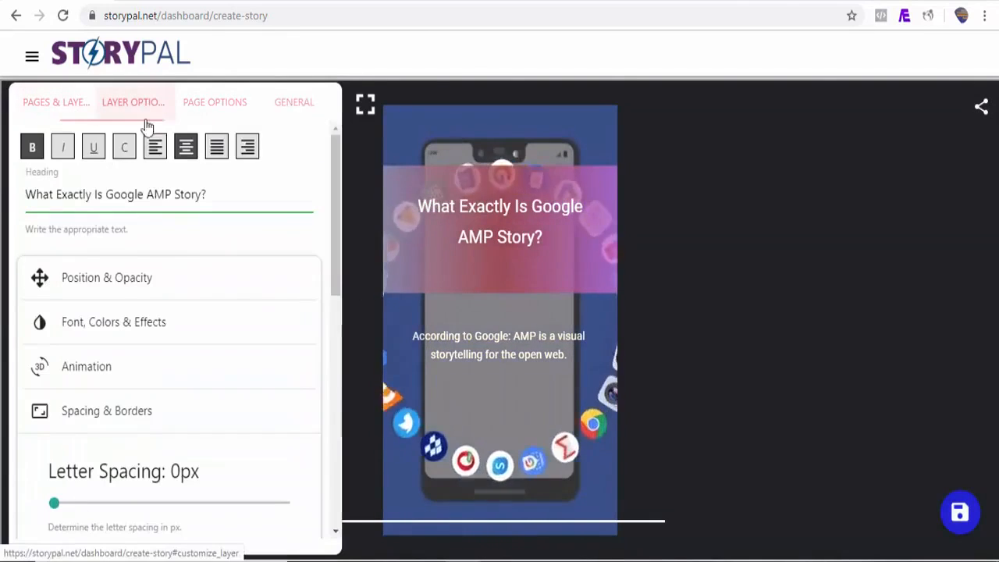
click(156, 383)
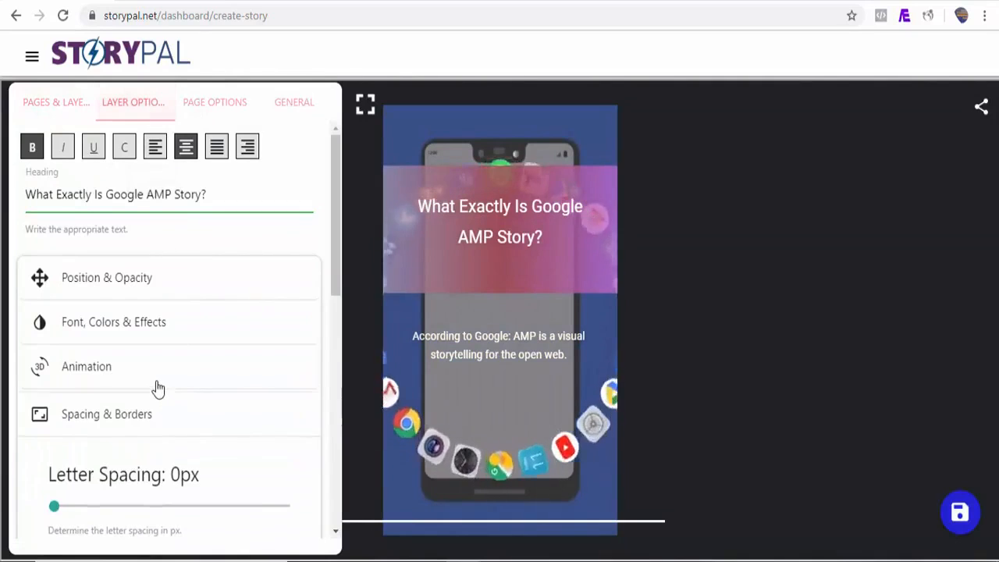
drag(338, 317, 339, 350)
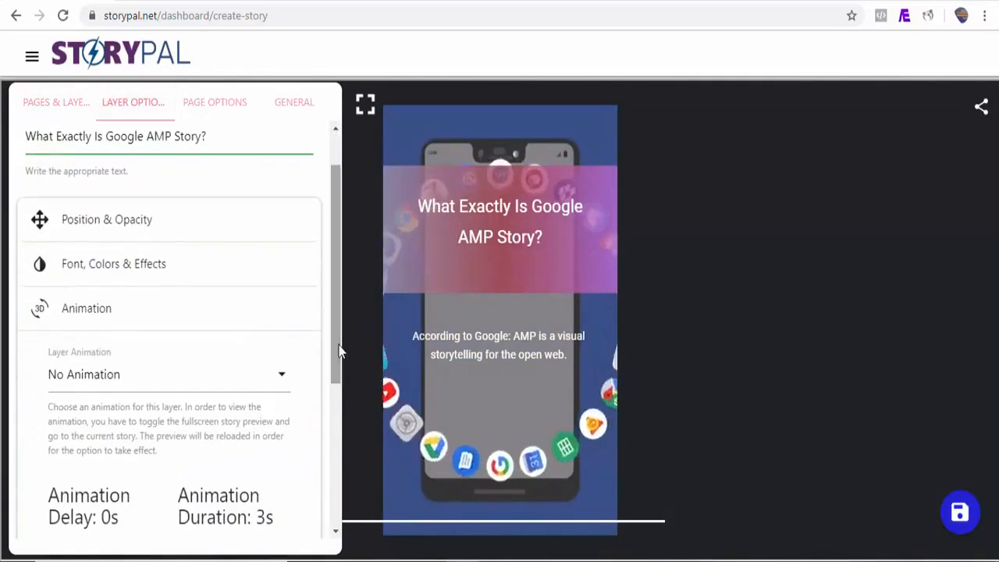
click(222, 380)
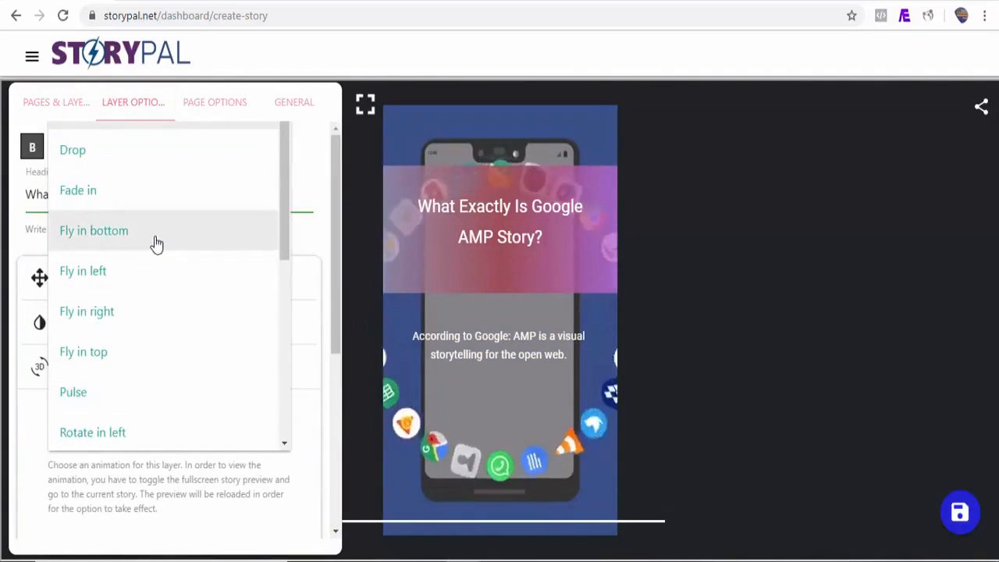
click(117, 353)
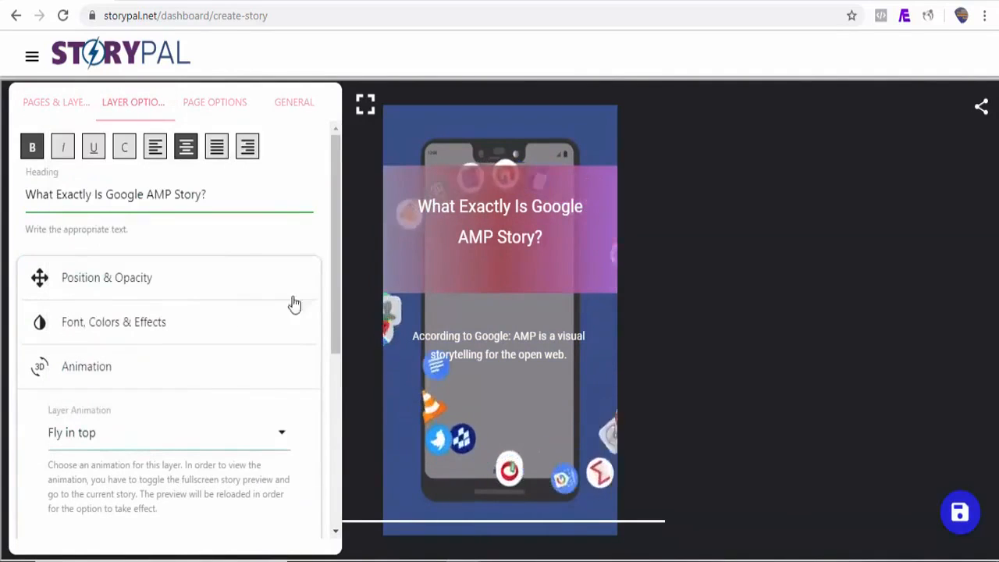
drag(338, 302, 336, 390)
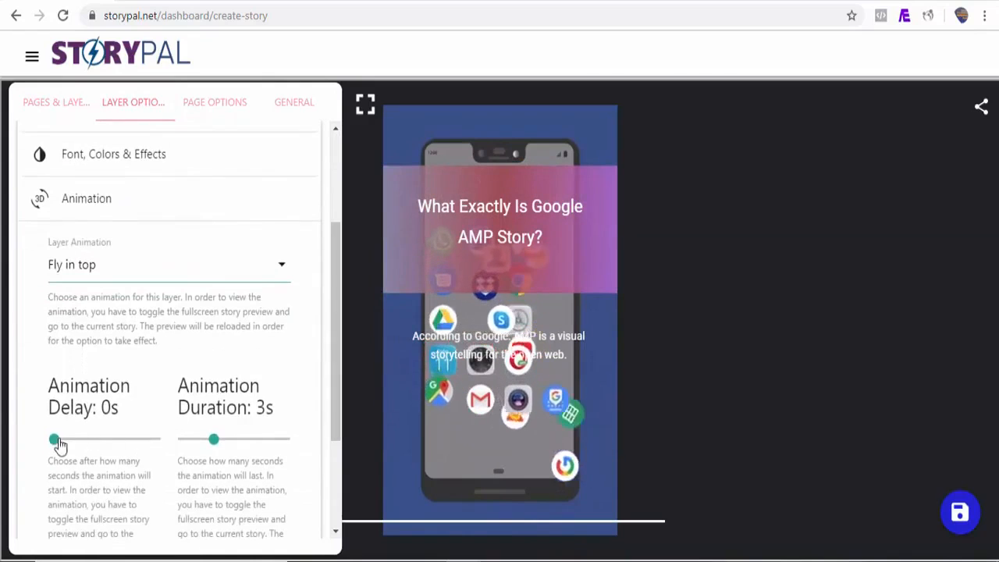
drag(54, 440, 63, 440)
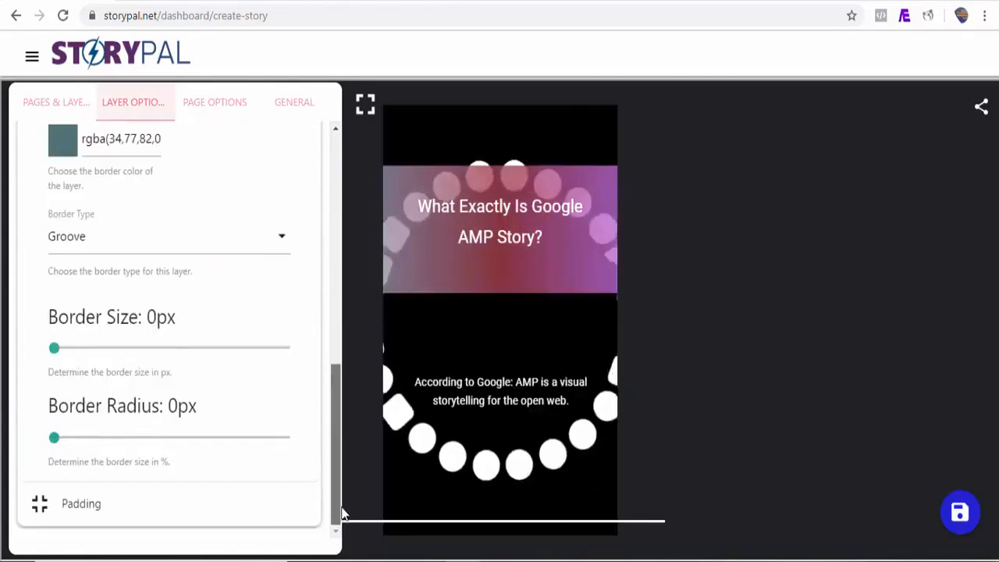
Step: Give the text layer the "Fly in left" animation with a 2 s delay and preview the story in fullscreen
drag(337, 480, 322, 228)
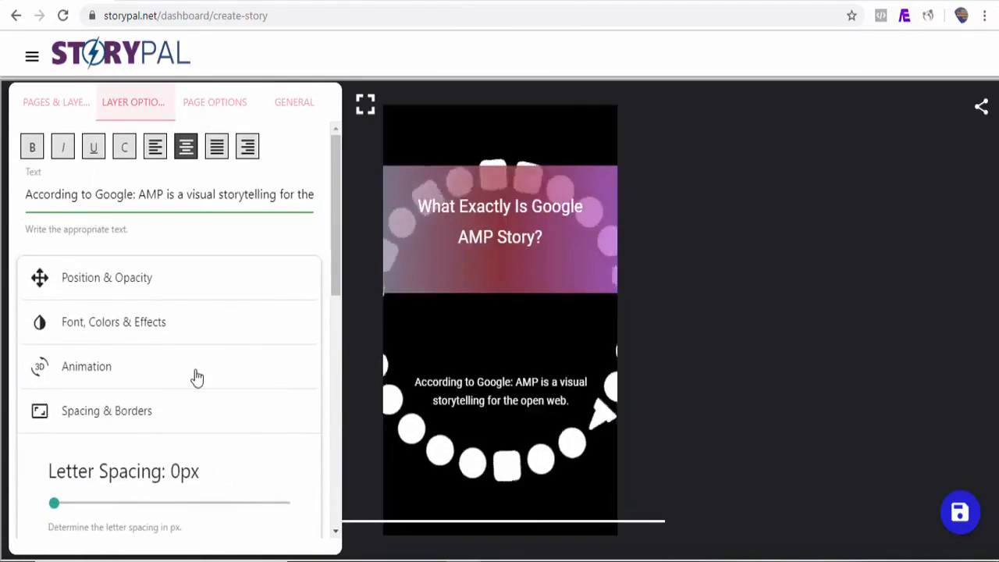
click(133, 375)
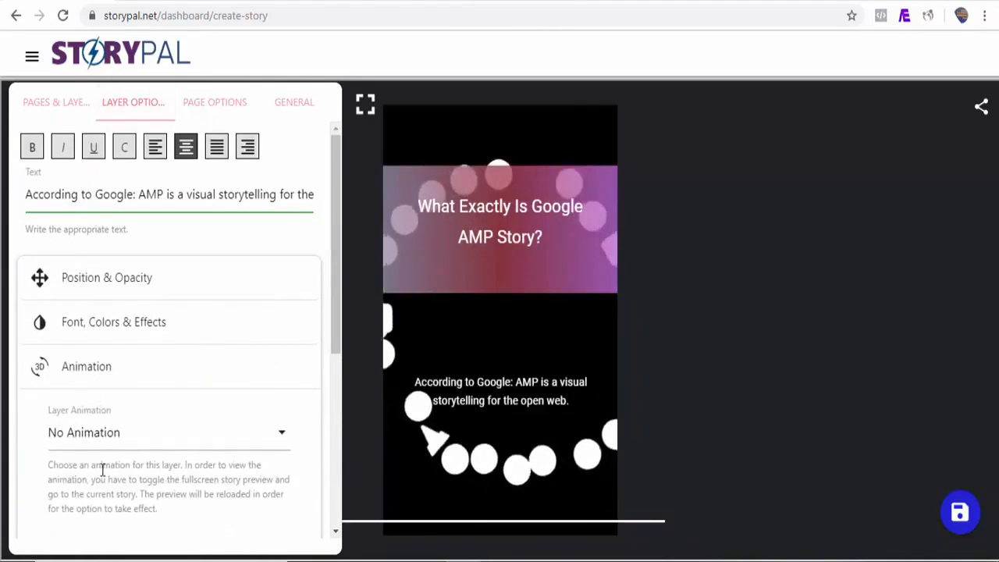
click(112, 444)
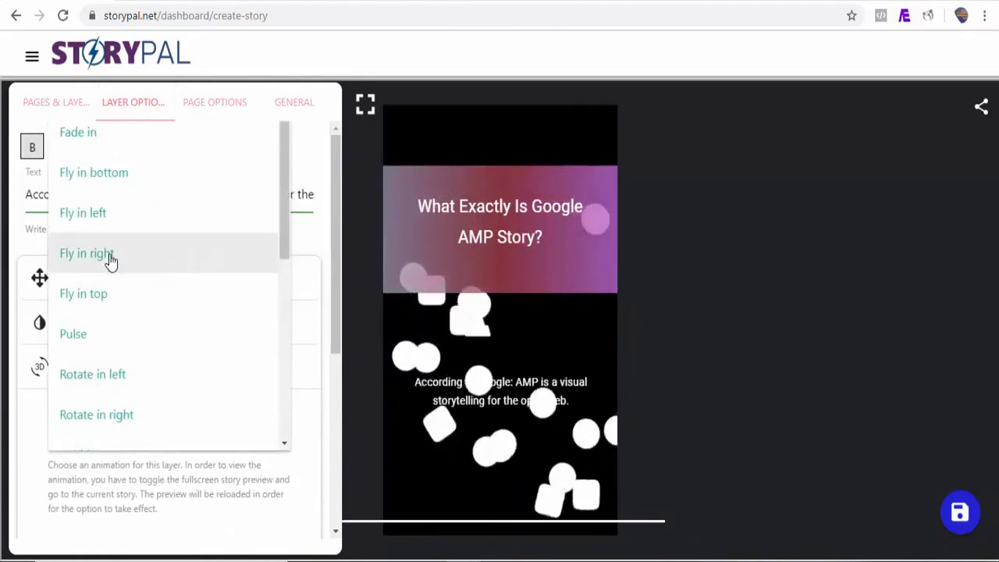
click(107, 225)
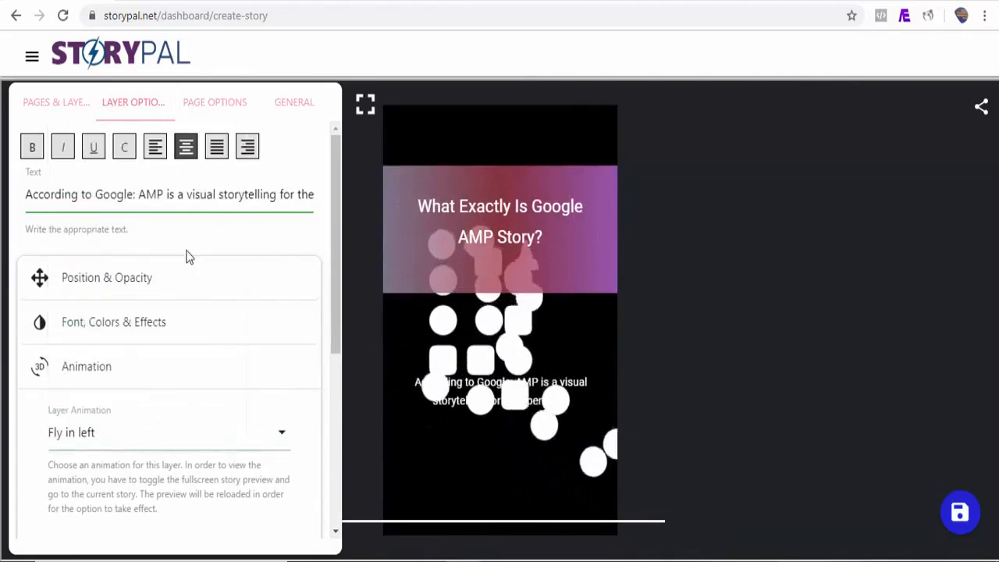
drag(336, 295, 339, 455)
click(57, 305)
drag(64, 308, 74, 305)
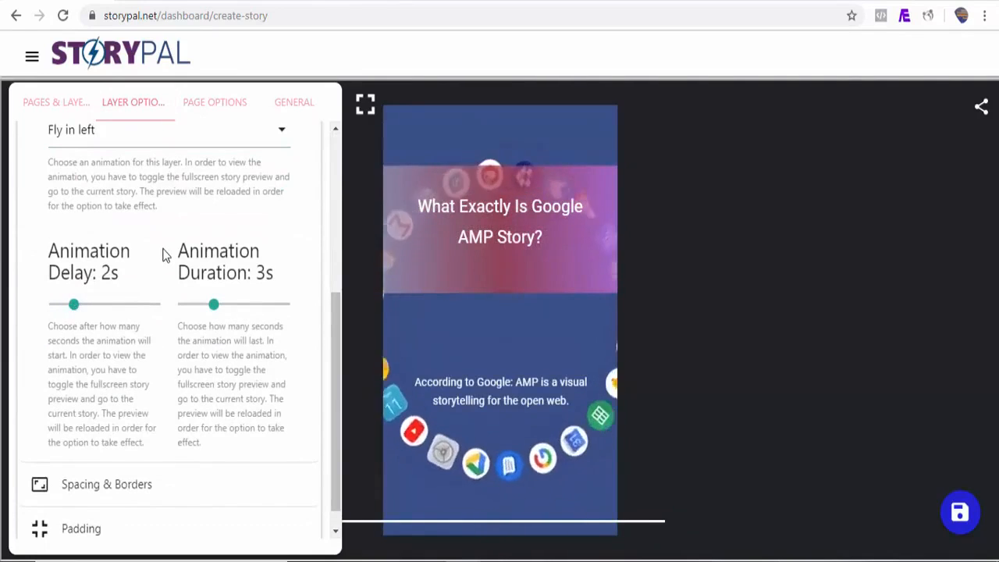
click(364, 104)
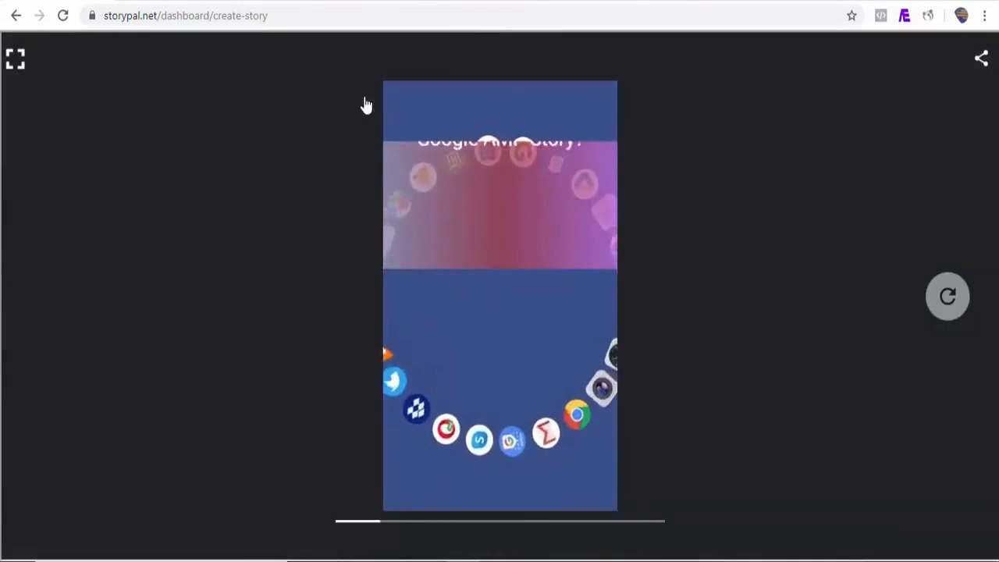
click(17, 59)
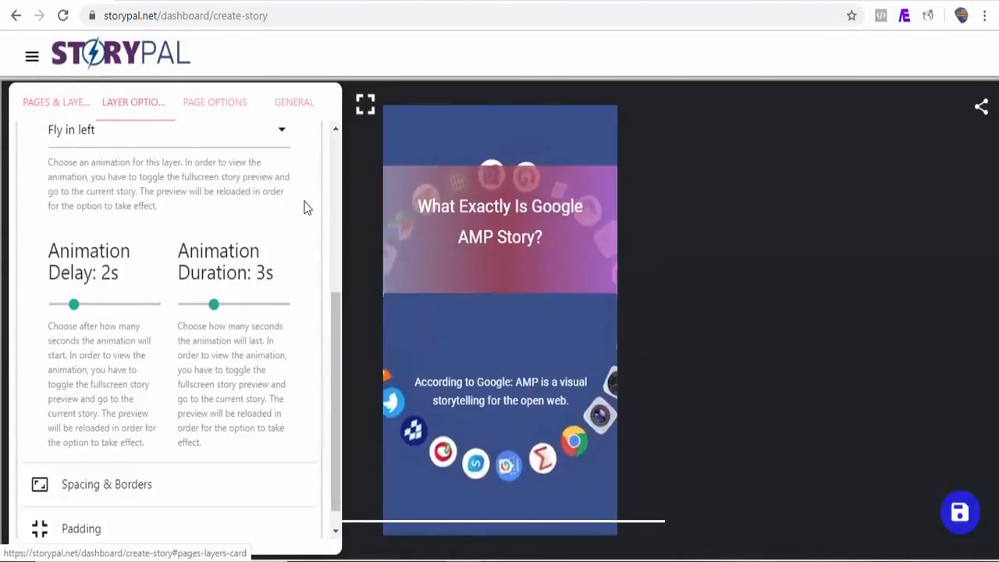
Step: Add a second story page and open the selection of its page background image
click(57, 114)
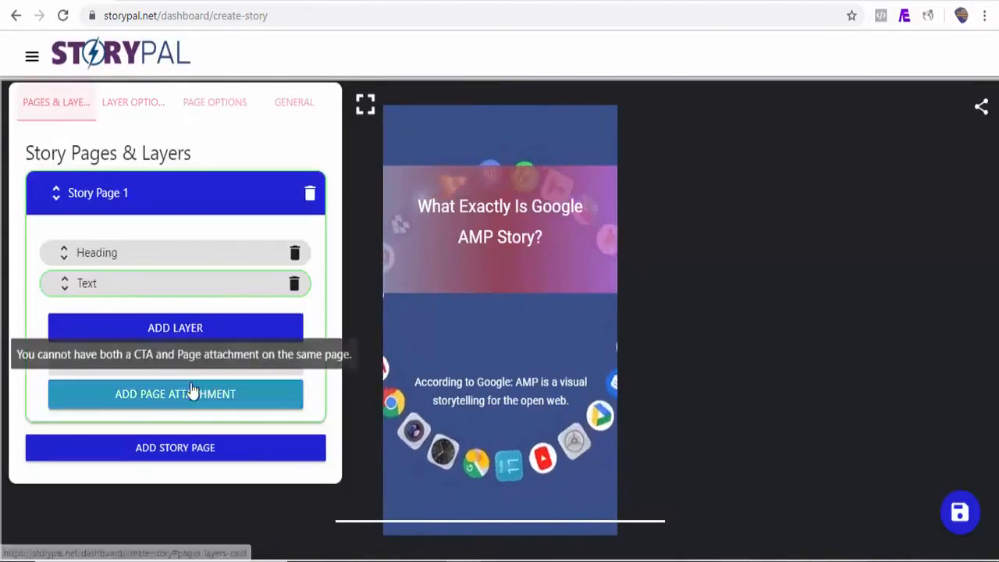
click(175, 447)
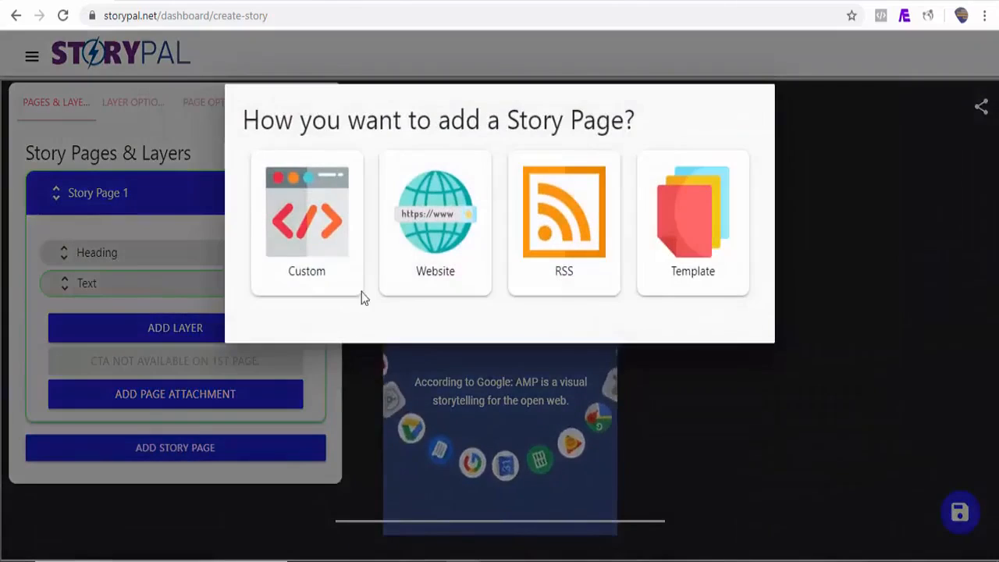
click(635, 67)
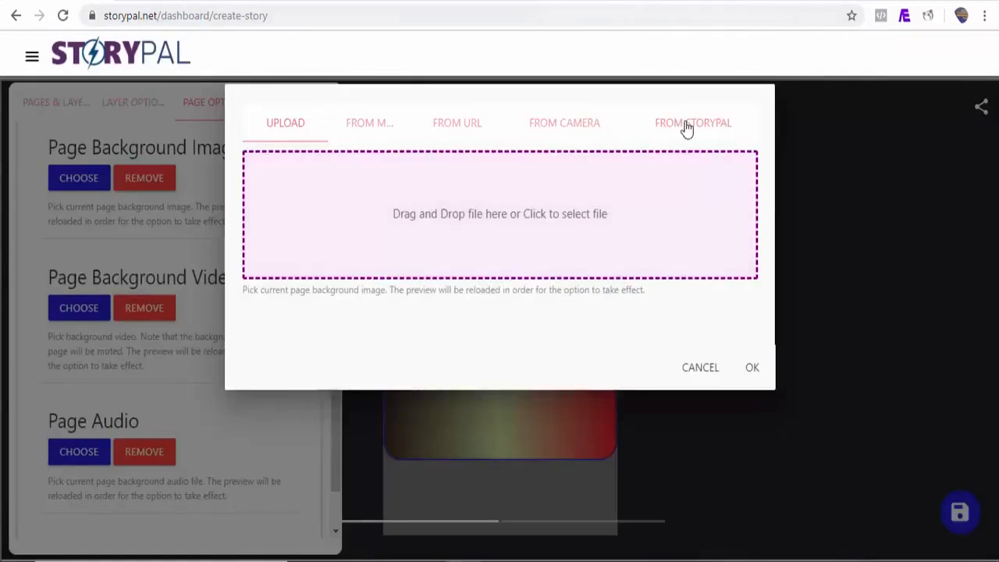
Step: Set the page background image by searching the StoryPal library for vertical "google" images and choosing the "navigation, gps, location" picture
click(684, 125)
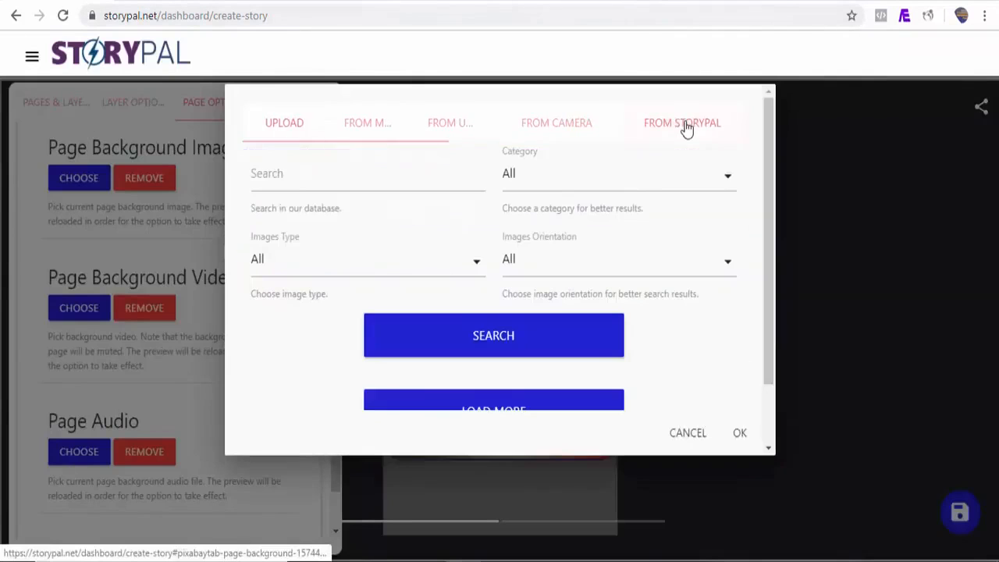
click(295, 187)
text(google)
click(658, 269)
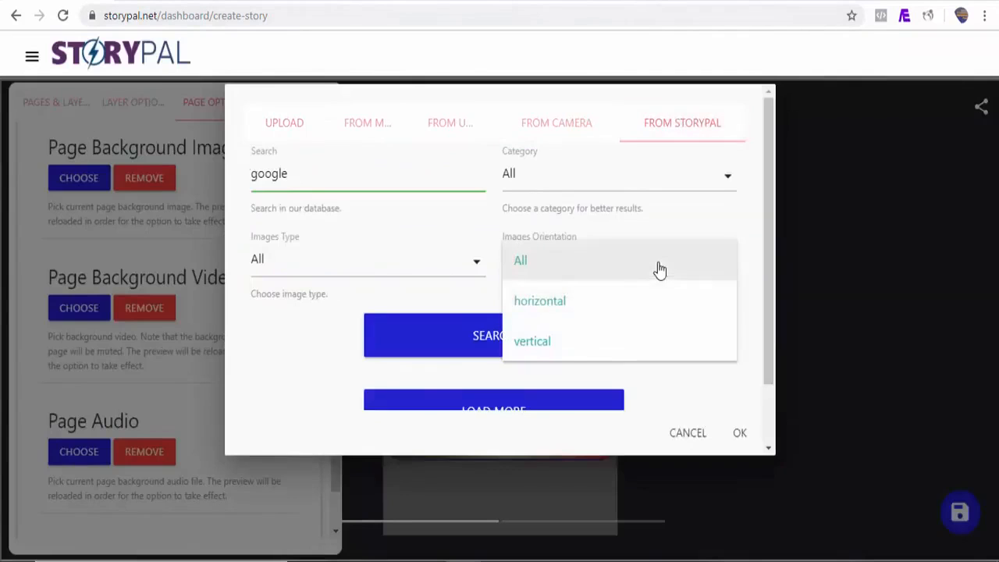
click(589, 341)
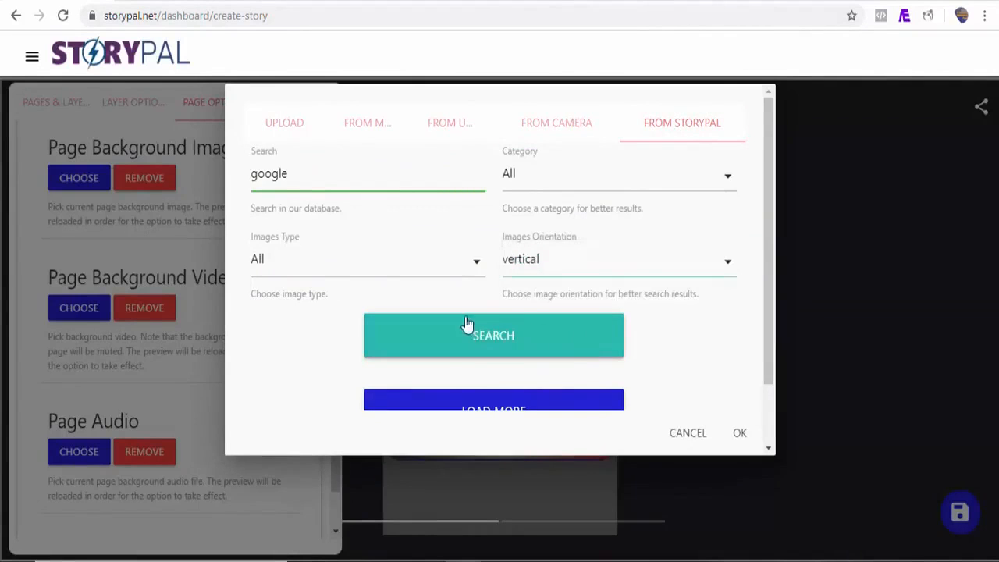
click(536, 349)
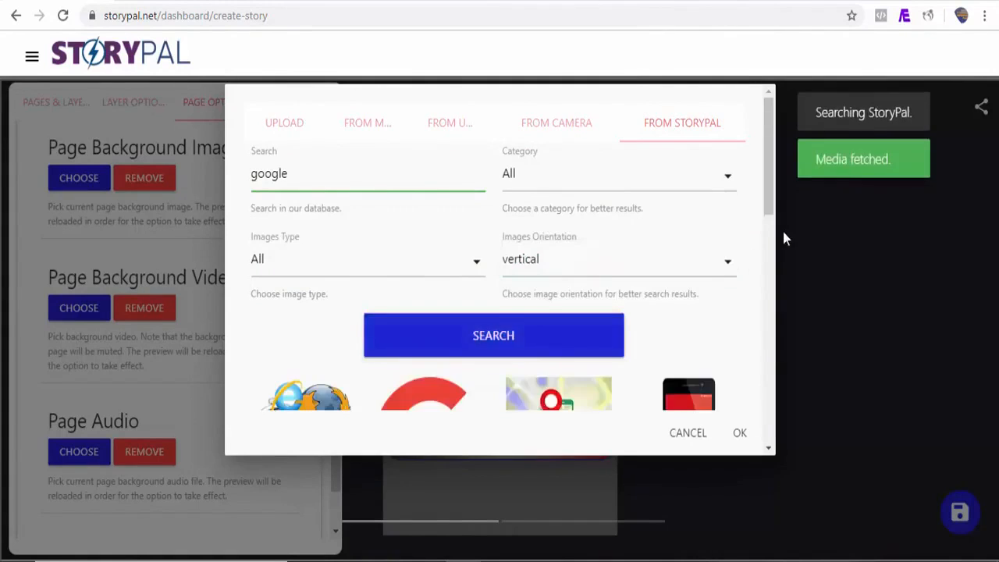
drag(771, 234, 769, 333)
click(691, 315)
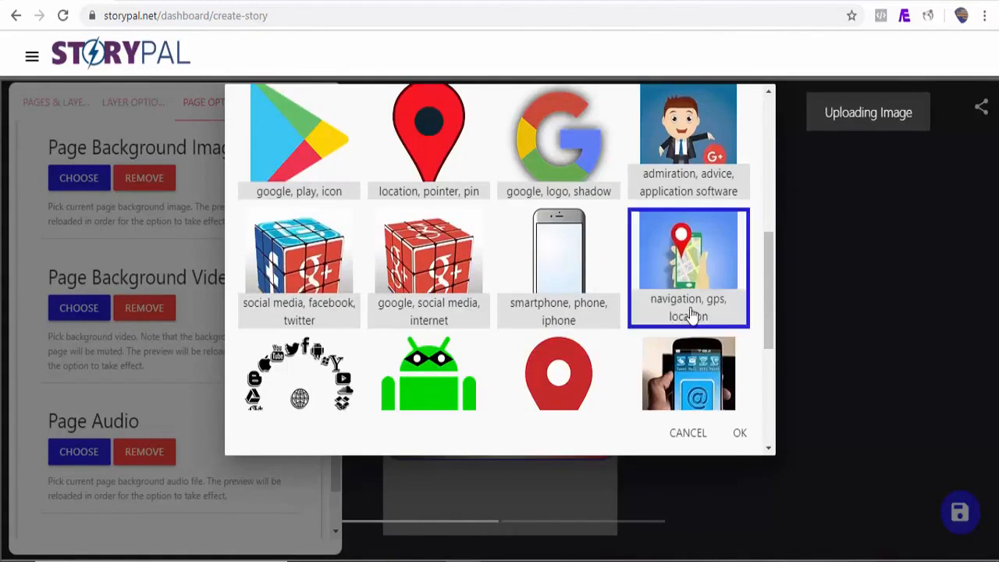
click(741, 434)
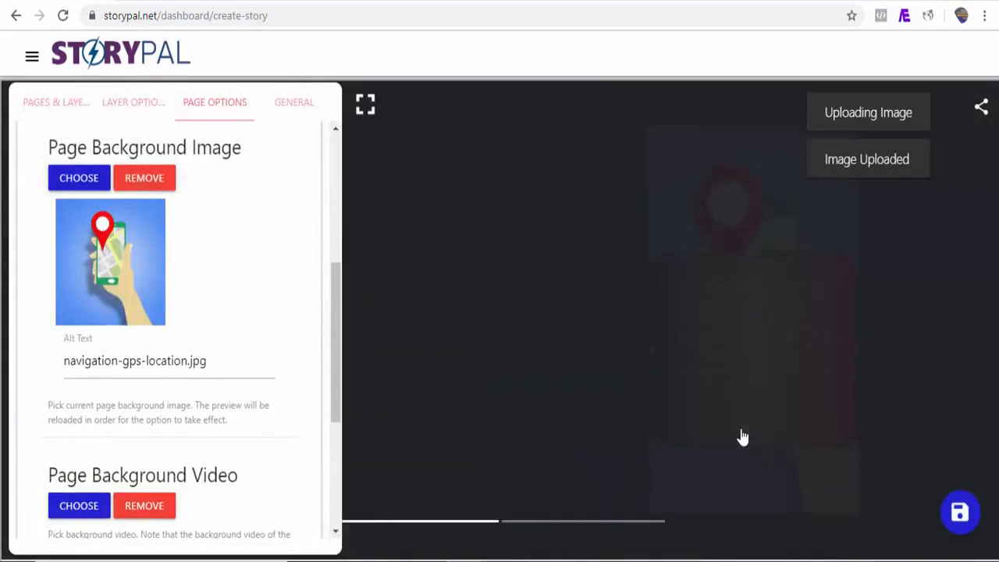
Step: Add a third story page with a text layer holding the article passage from "This where StoryPal comes in" to "closed ecosystem or niche."
click(56, 103)
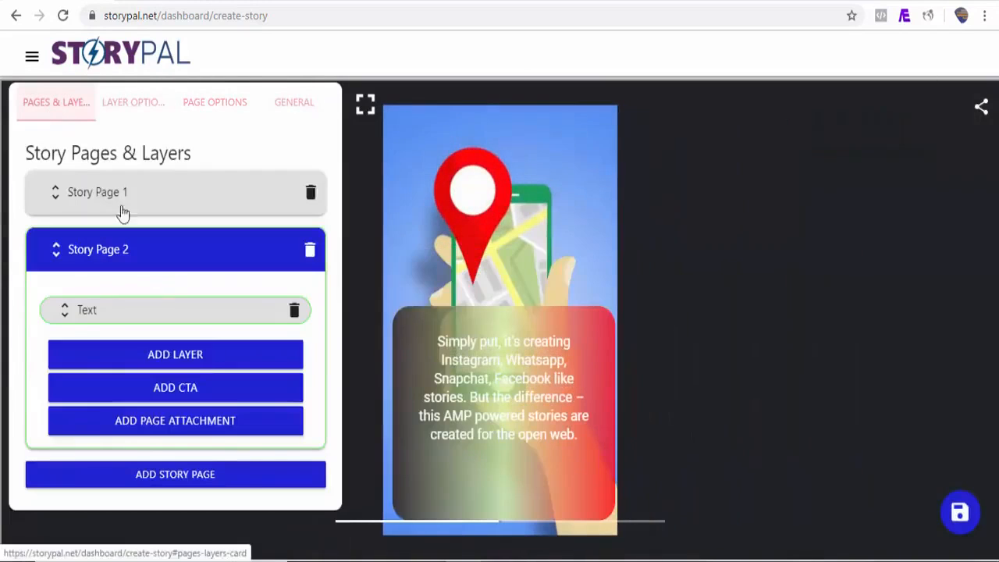
click(191, 483)
click(346, 247)
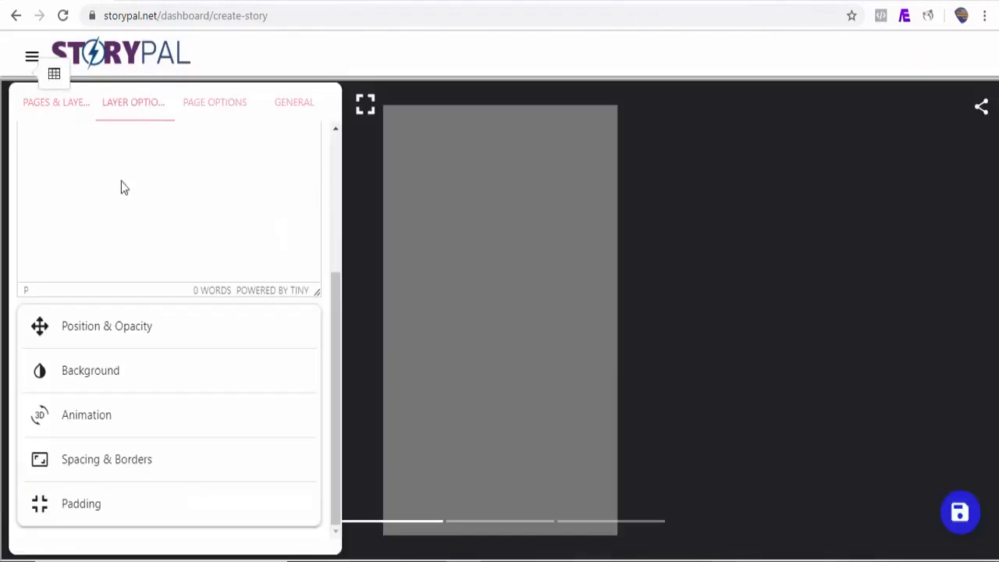
text(This where StoryPal comes in, since it helps you to easily create visual narratives, with engaging animations and tappable interactions. The new AMP story format is 100% free and part of the open web which is available for everyone to use on their websites. This can be shared and instantly embedded across the web without being confined to a closed ecosystem or niche.)
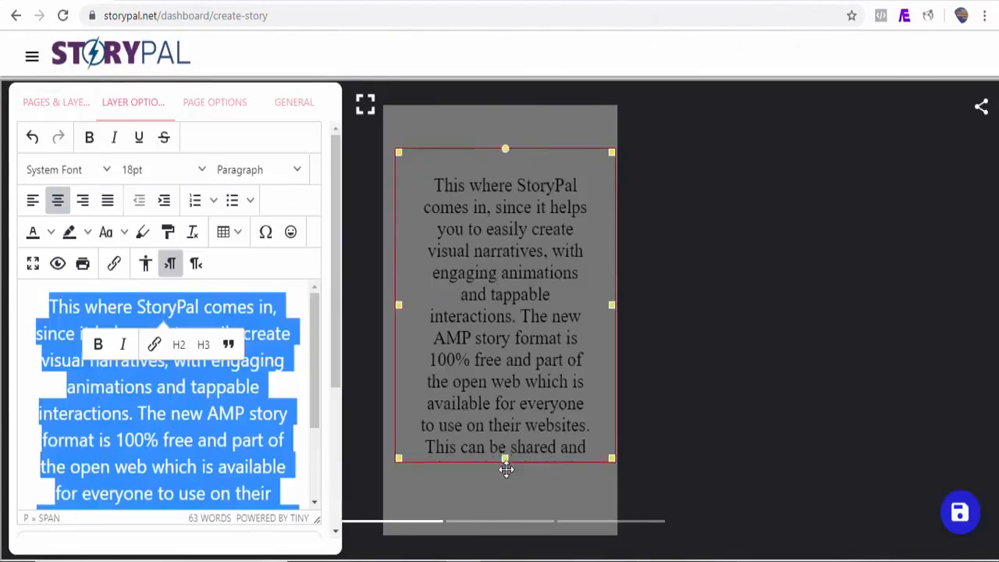
Step: Move the text layer up and enlarge it to the full page height so the whole passage fits
drag(504, 466, 508, 500)
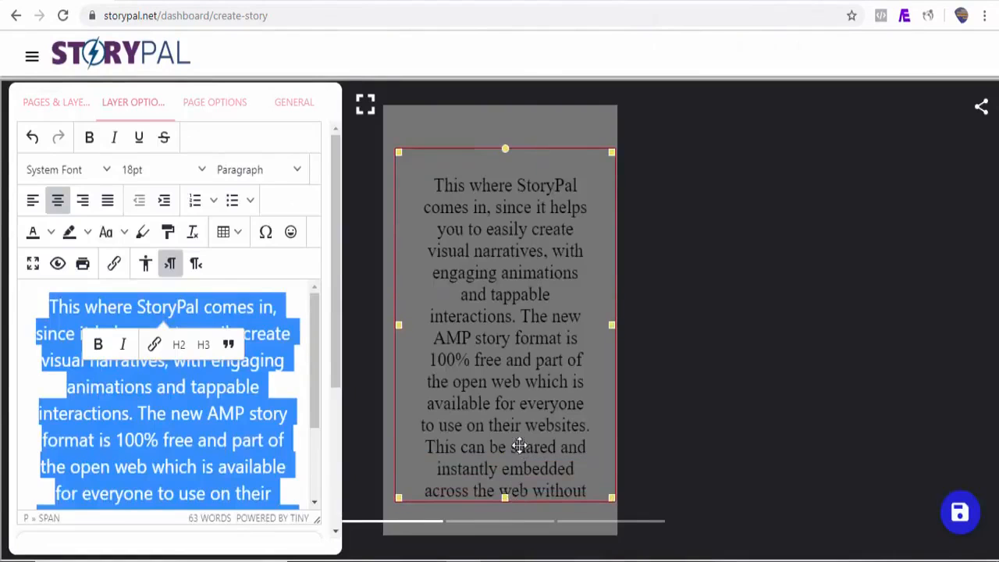
drag(519, 446, 514, 380)
drag(500, 431, 513, 531)
drag(526, 472, 526, 497)
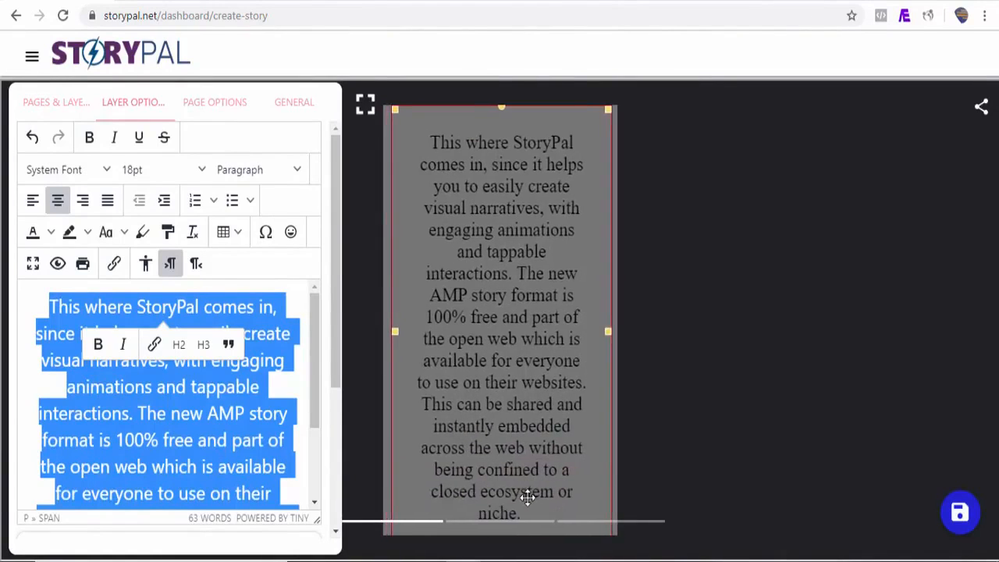
Step: Give the passage a light yellow text colour and a dark blue highlight
click(51, 232)
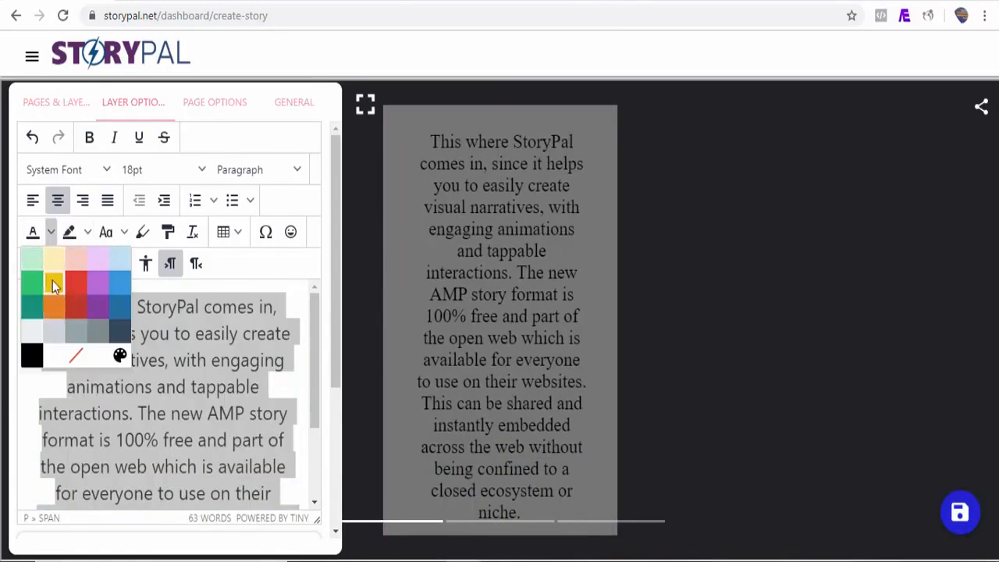
click(52, 286)
click(88, 233)
click(160, 315)
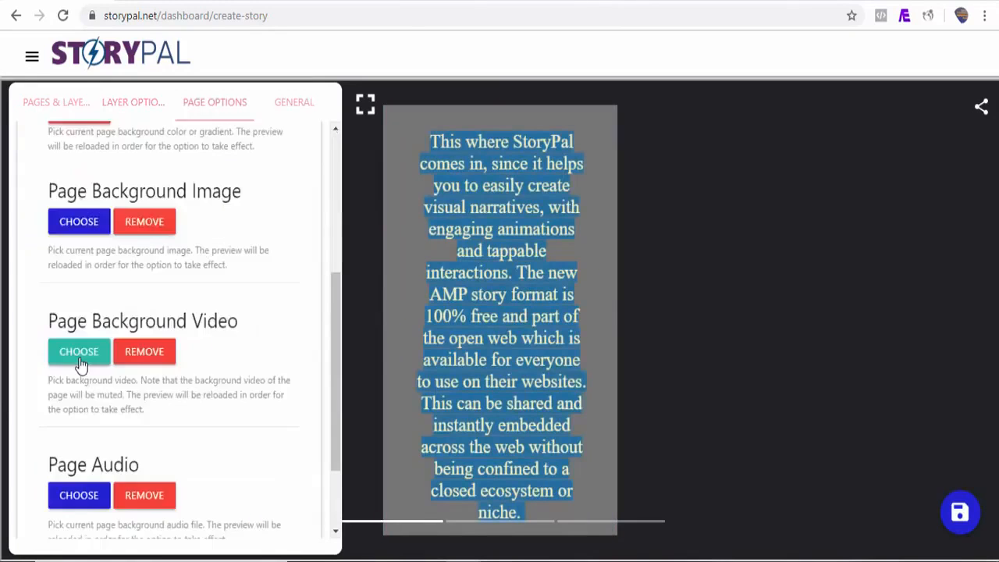
Step: Set the third page's background video to the "heart, valentines, love" clip from the StoryPal library
click(78, 352)
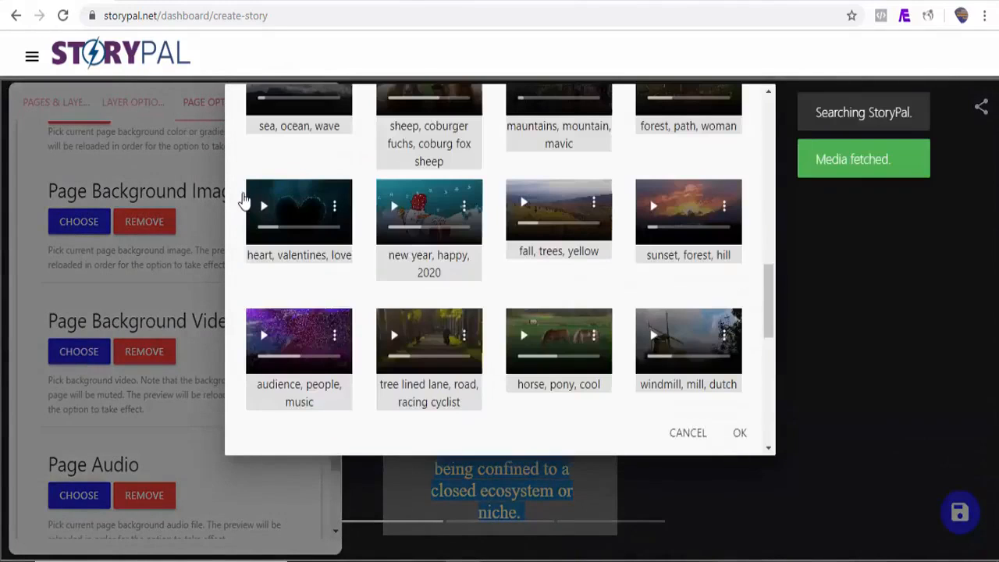
click(243, 200)
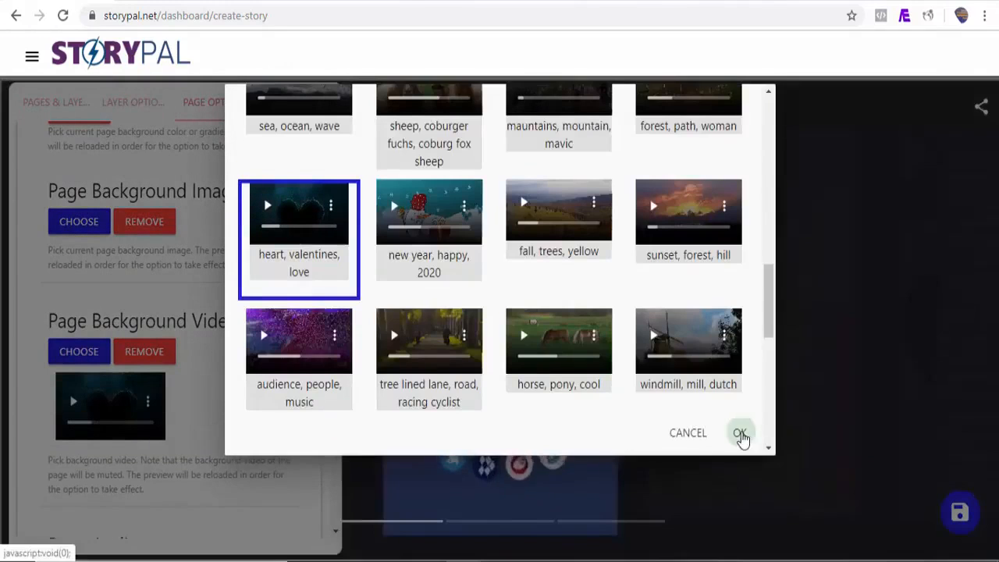
click(740, 434)
Step: Preview the story pages in fullscreen and return to the editor
drag(335, 325, 337, 274)
click(371, 112)
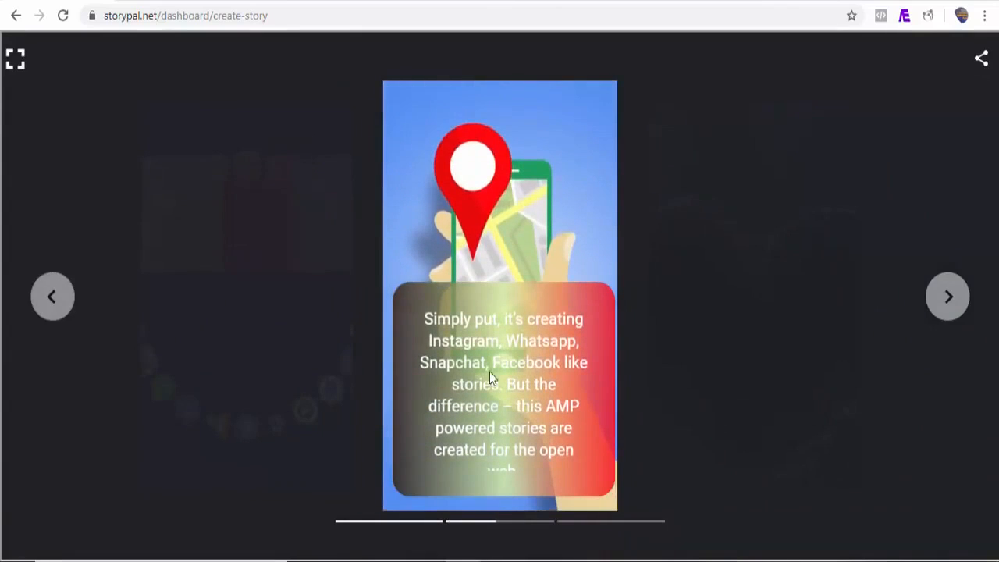
click(950, 305)
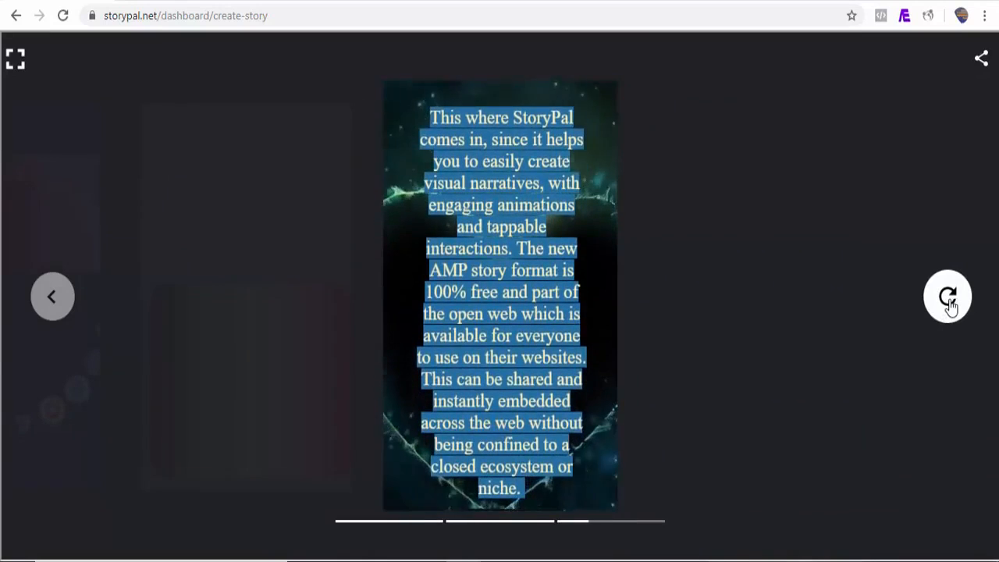
click(15, 63)
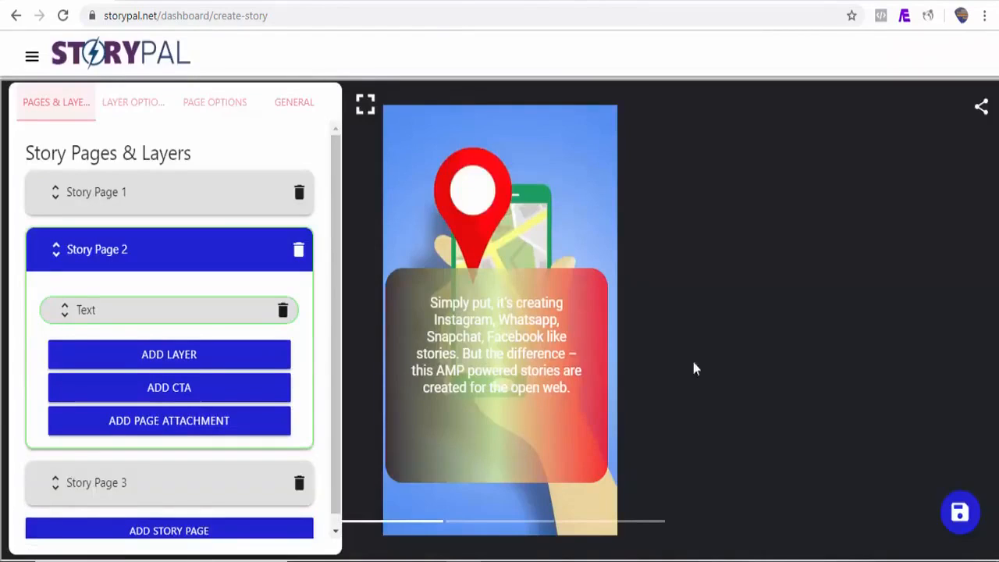
Step: In the story's general information, enter the title "What Exactly Is Google AMP Story?" and the publisher "StoryPal"
click(300, 112)
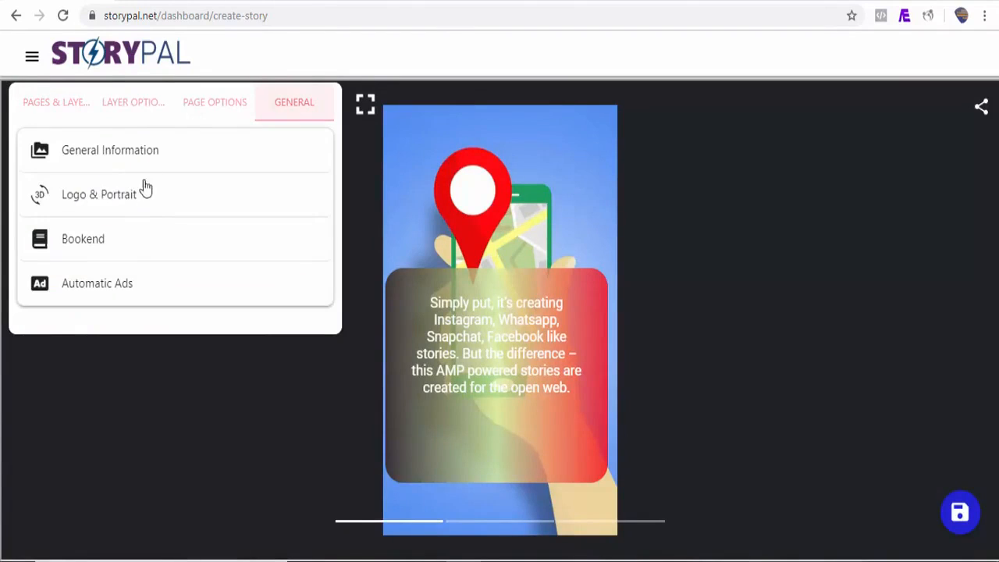
click(109, 158)
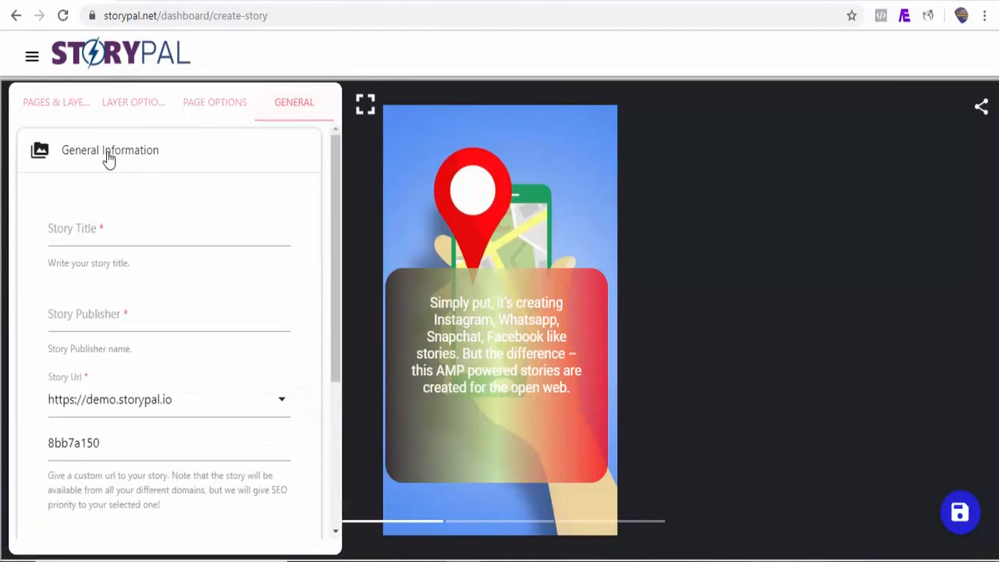
text(What Exactly Is Google AMP Story?)
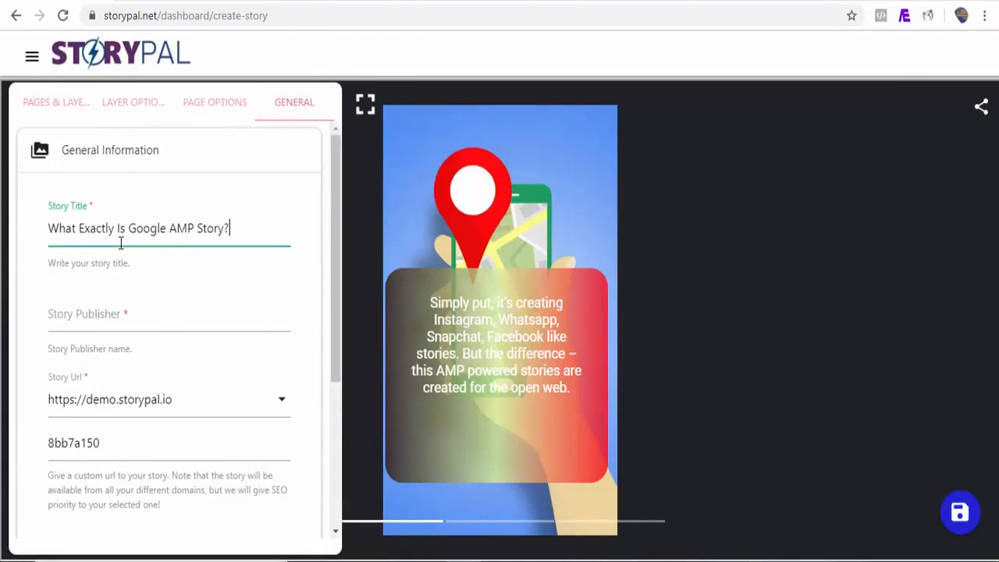
click(146, 322)
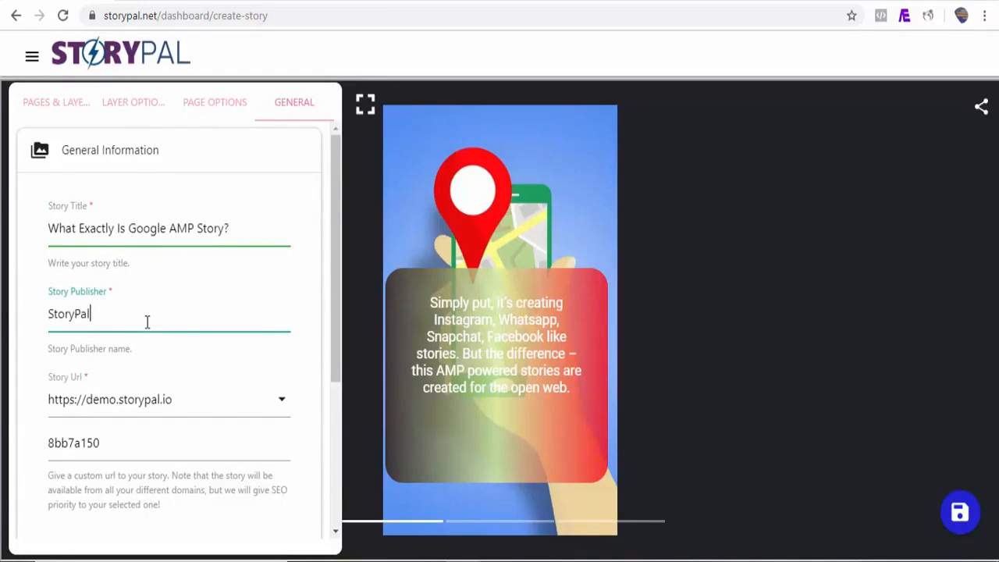
text(StoryPal)
scroll(179, 387, down, 1)
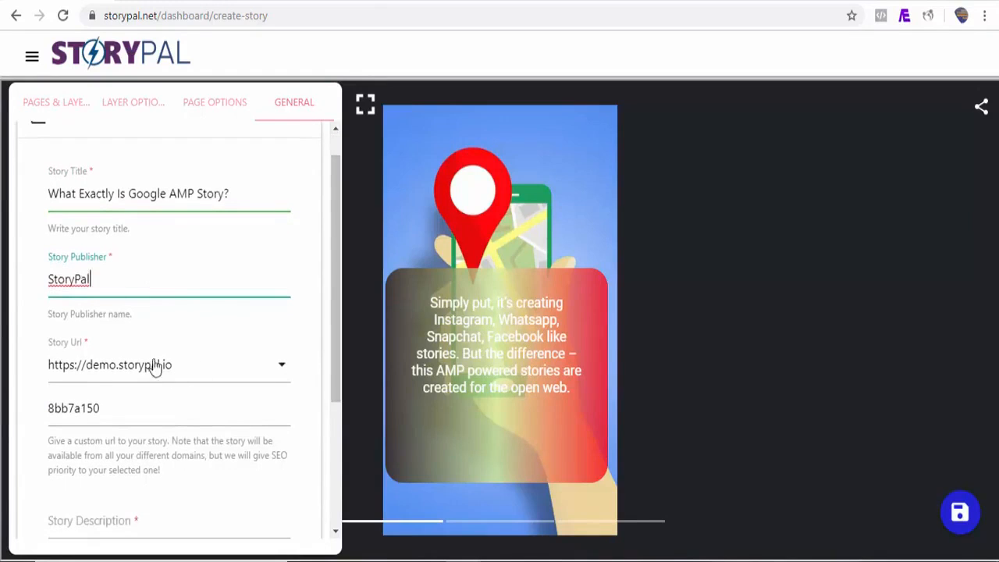
click(256, 375)
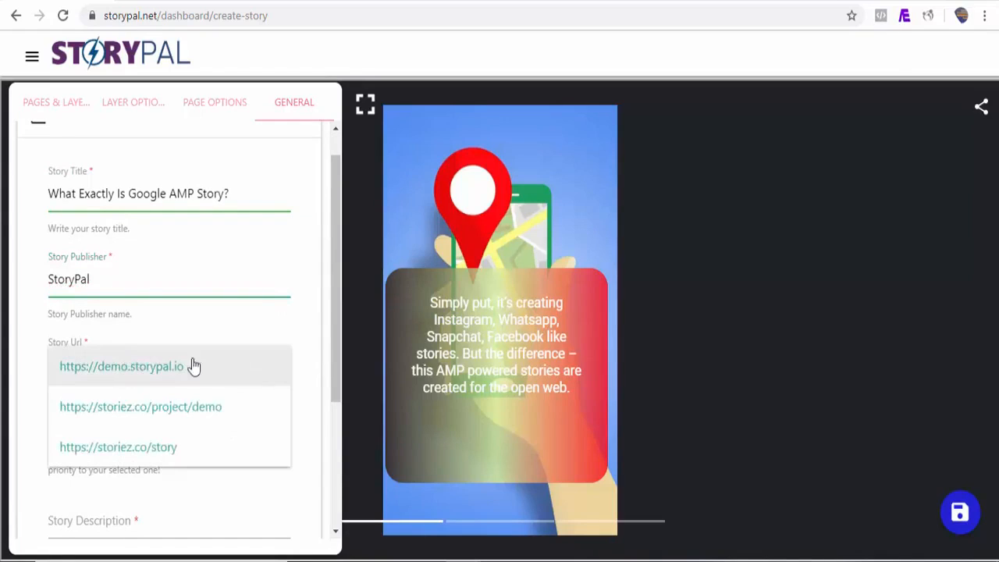
click(156, 449)
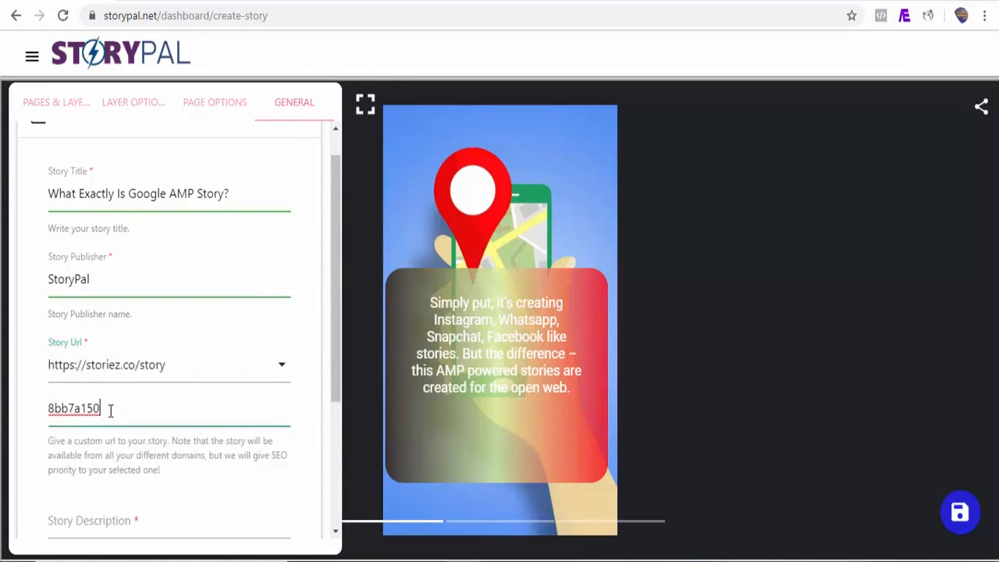
drag(110, 411, 44, 422)
text(what-is-google-amp)
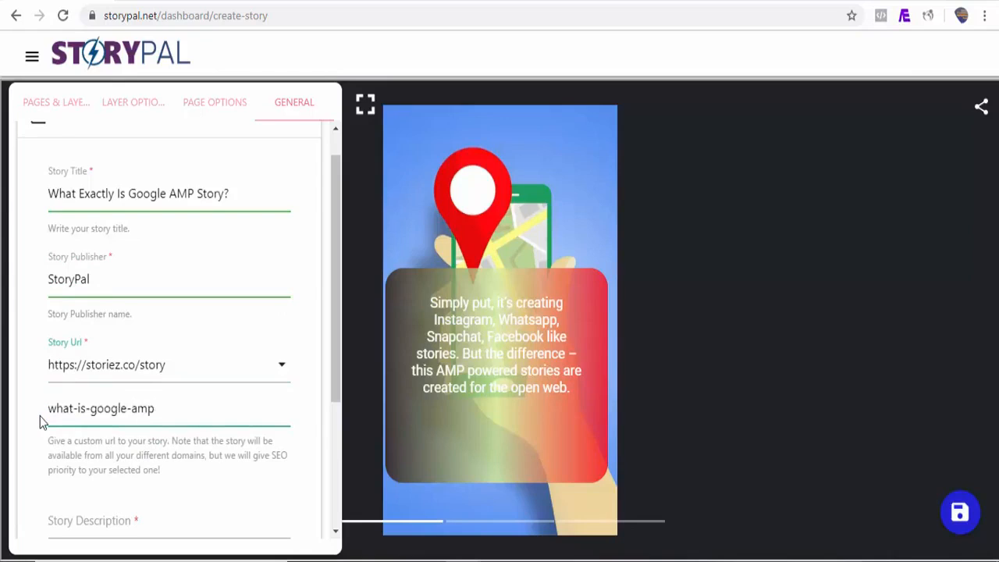
text(-story)
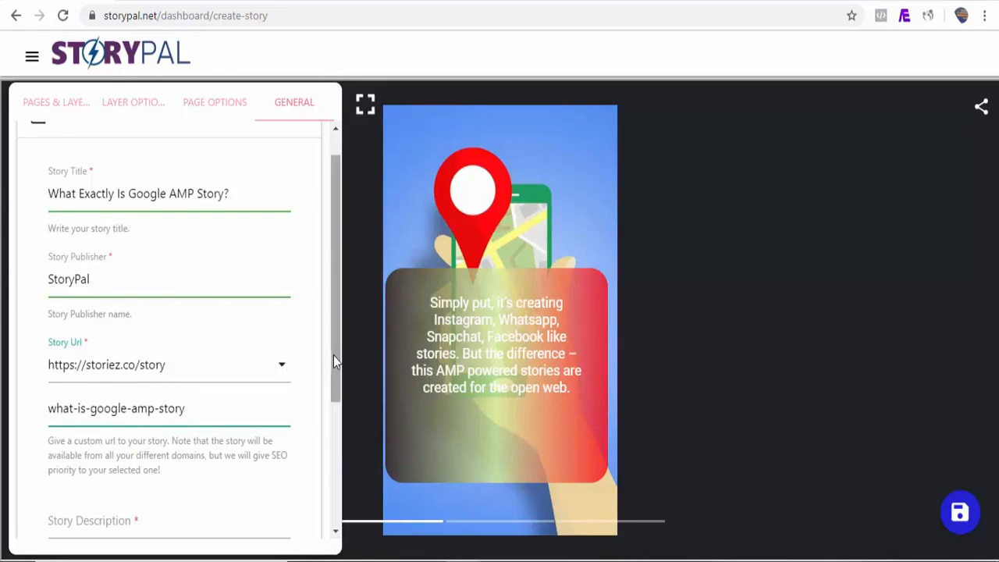
Step: Enter "What Exactly Is Google AMP Story?" as the story description
drag(334, 361, 330, 429)
click(166, 416)
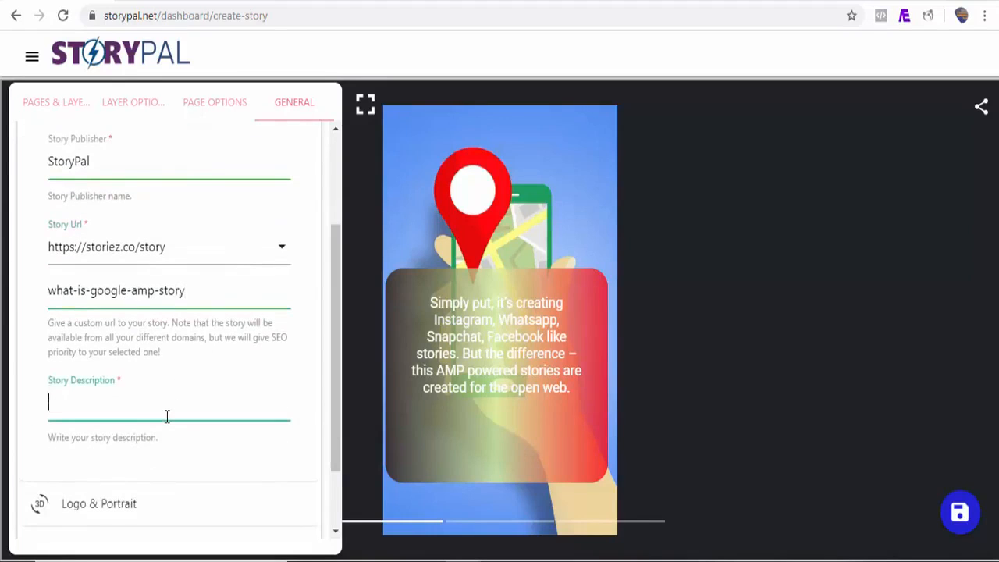
text(What Exactly Is Google AMP Story?)
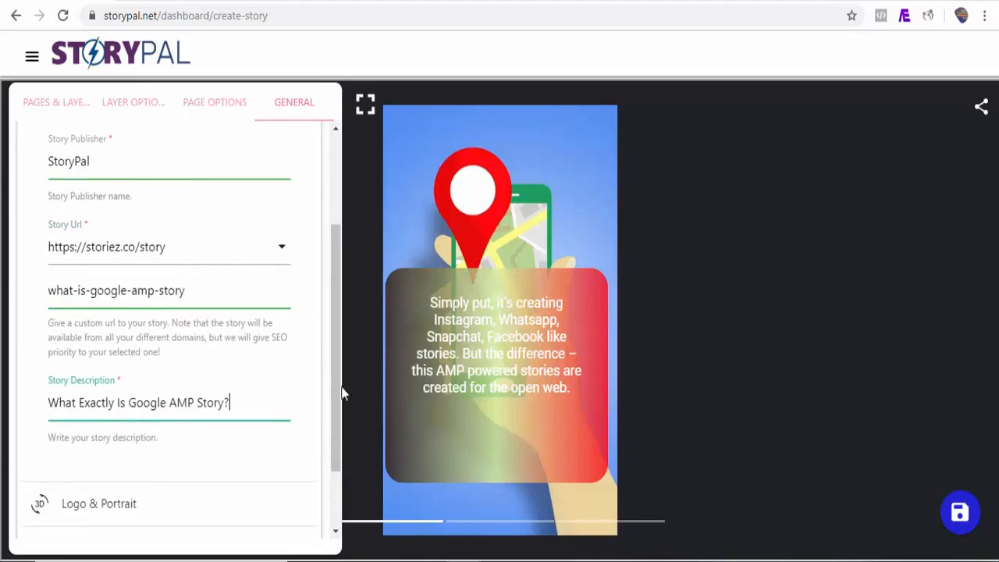
Step: Set the publisher logo to pro.png and the poster portrait to twitter-chirp-tweet.jpg from the saved media
scroll(341, 413, down, 2)
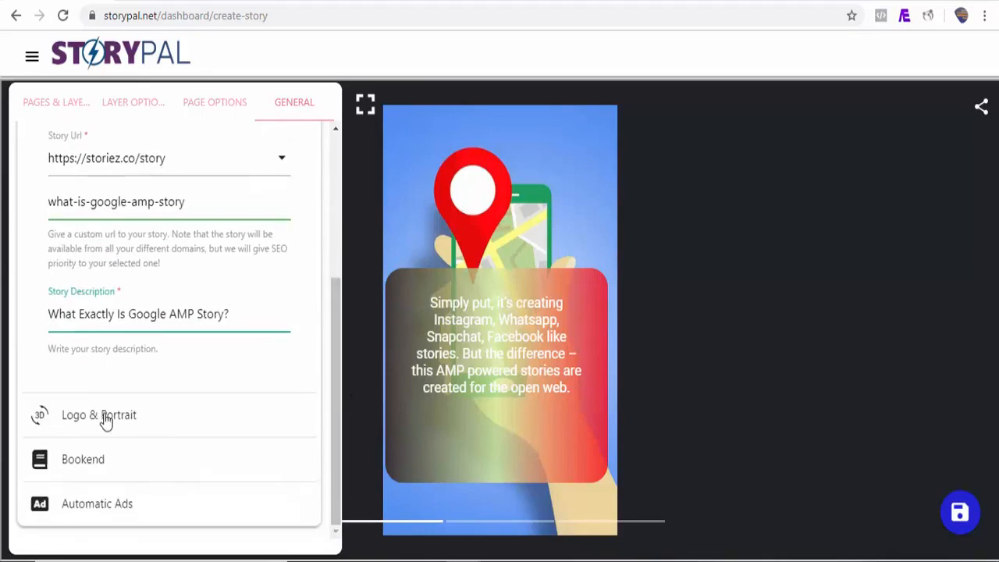
click(105, 417)
click(82, 246)
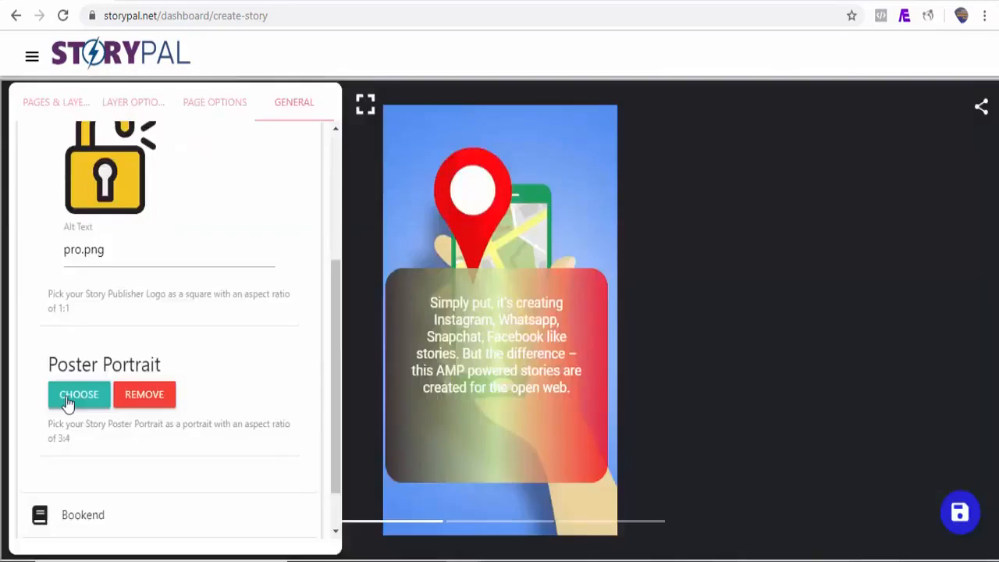
click(70, 399)
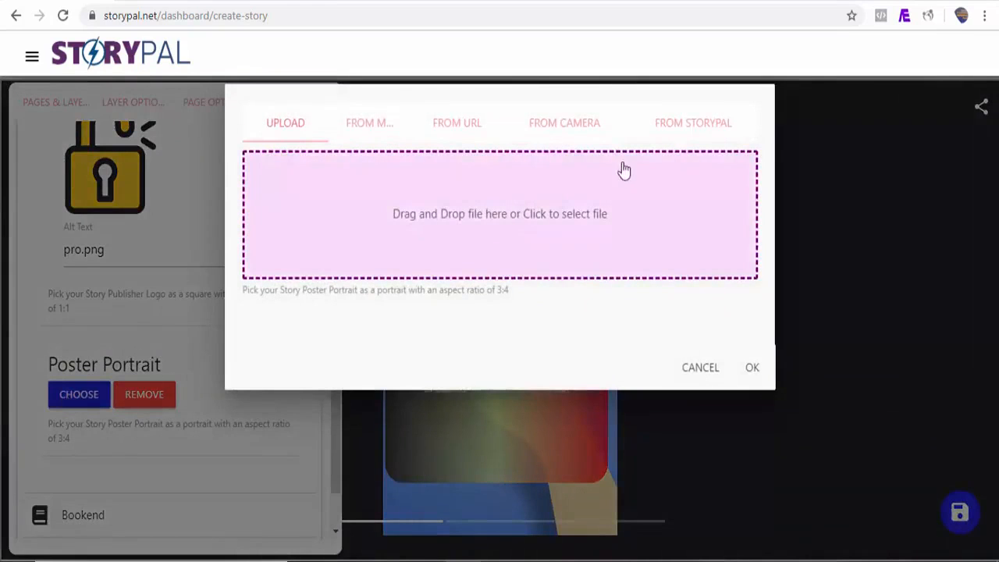
click(357, 125)
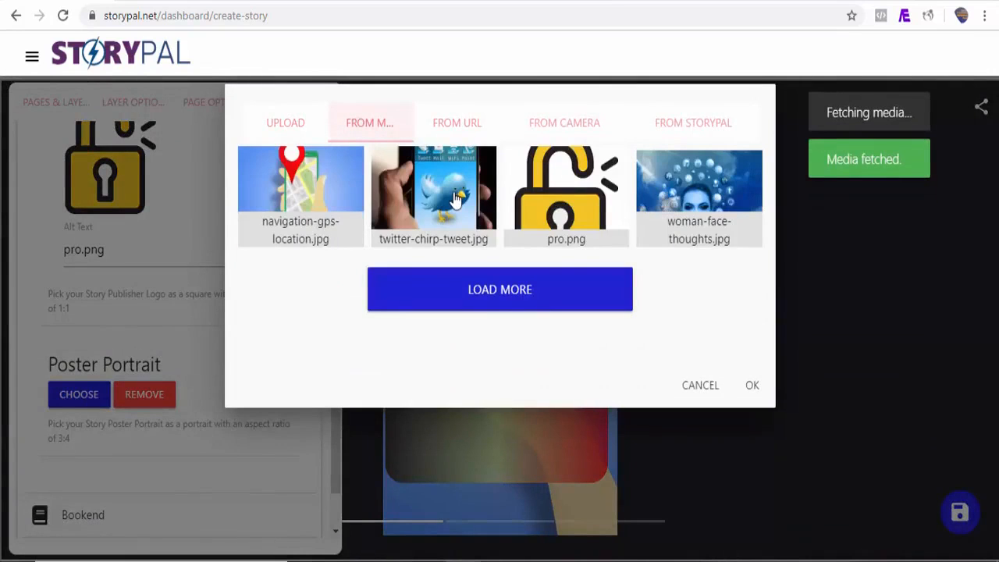
click(407, 195)
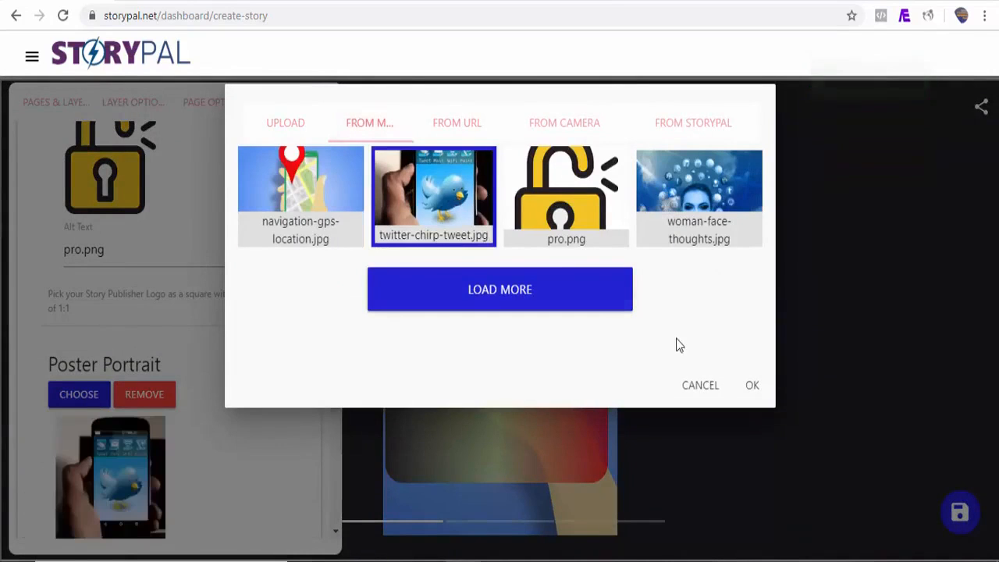
click(753, 386)
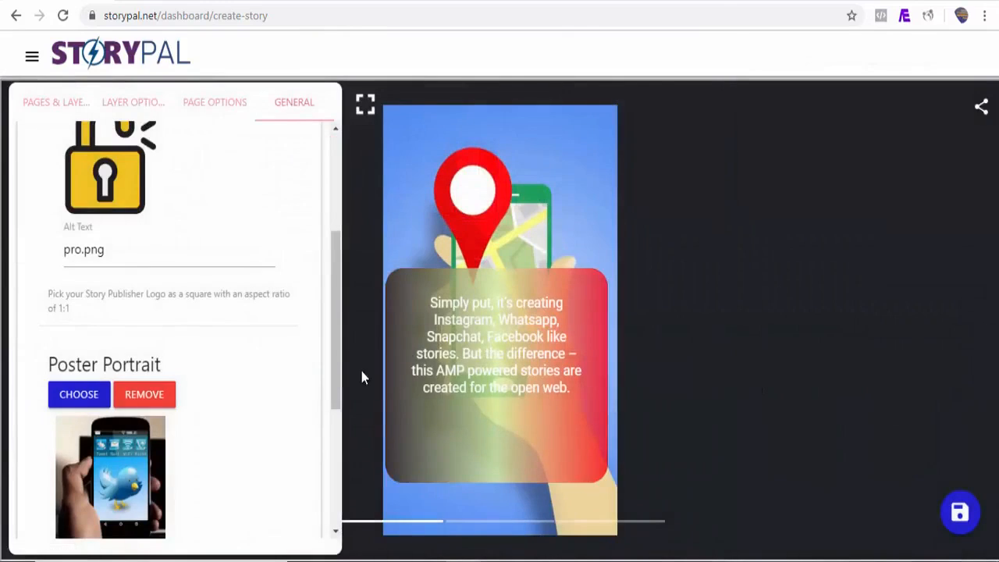
Step: Save the story and open its published version from the list of all stories
click(966, 520)
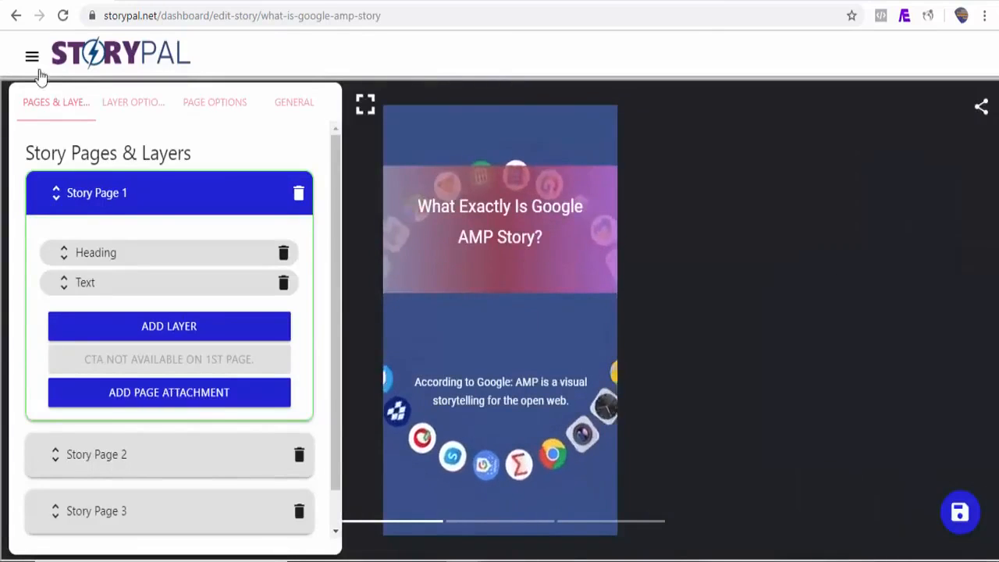
click(32, 57)
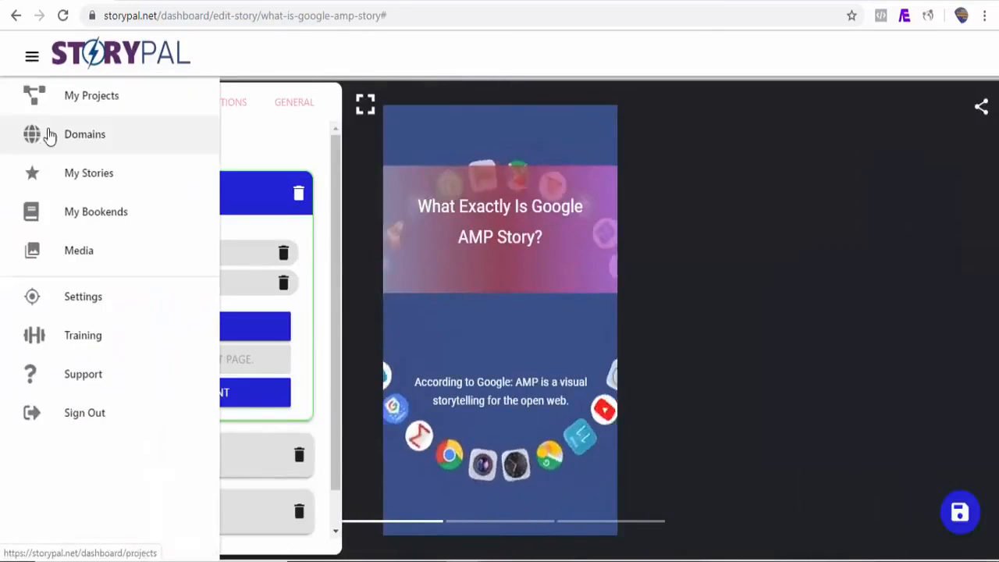
click(91, 188)
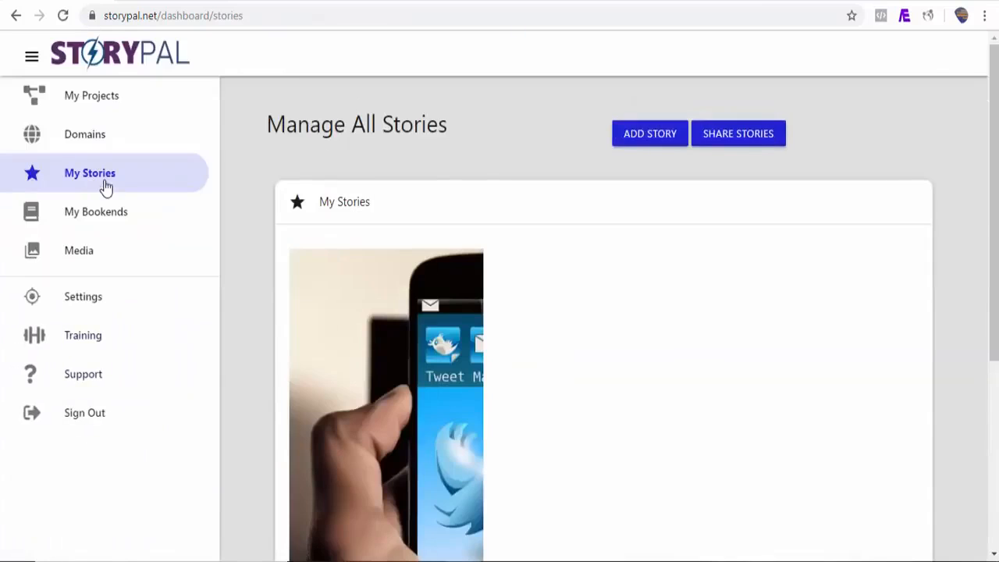
scroll(330, 468, down, 3)
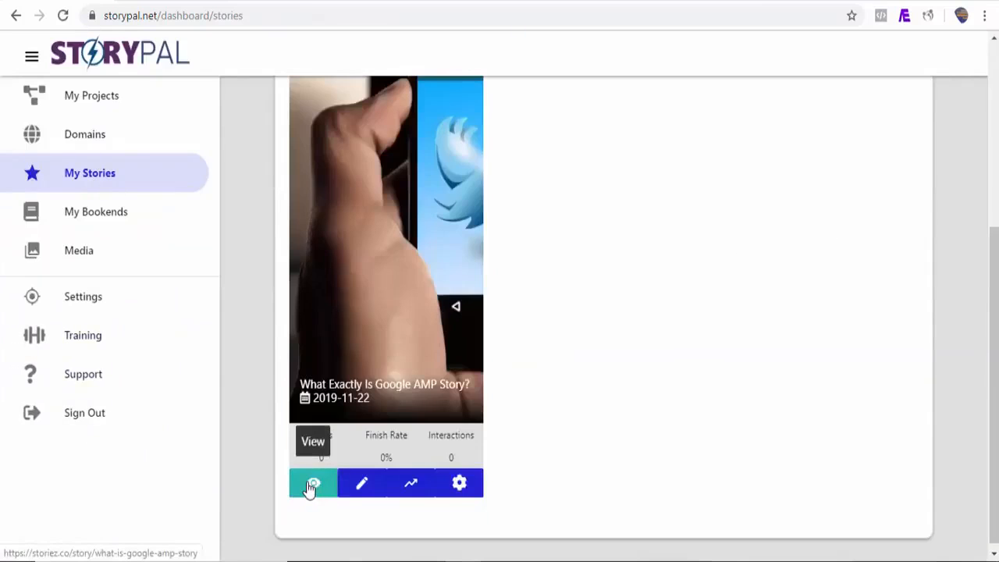
click(313, 484)
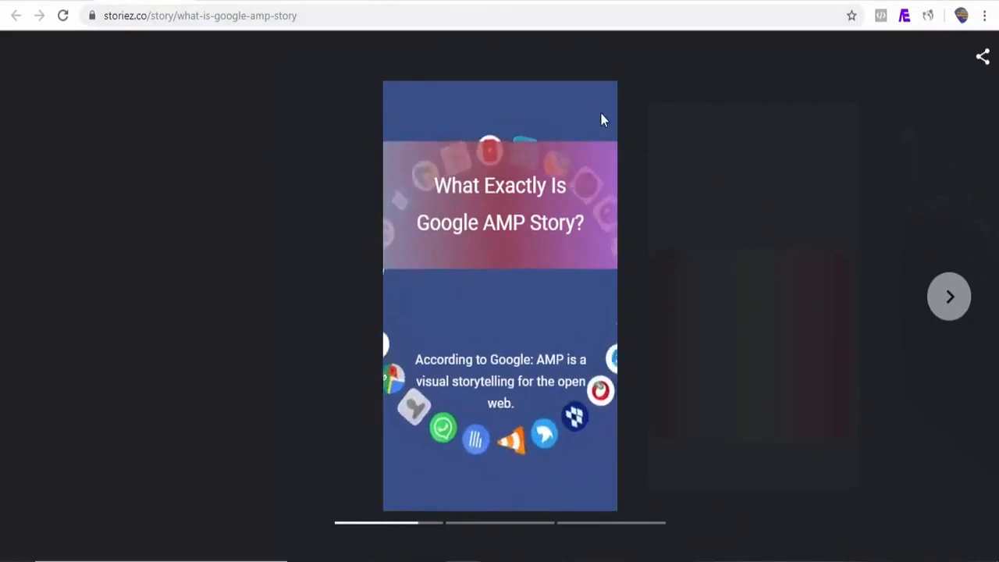
Step: Page through the published story to its final page, then return to the story list
click(954, 297)
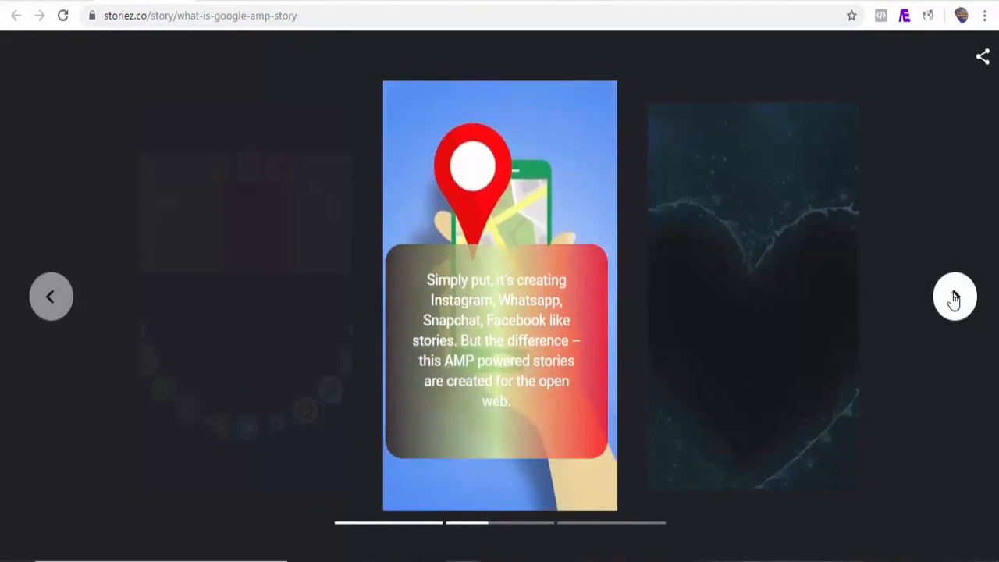
click(962, 302)
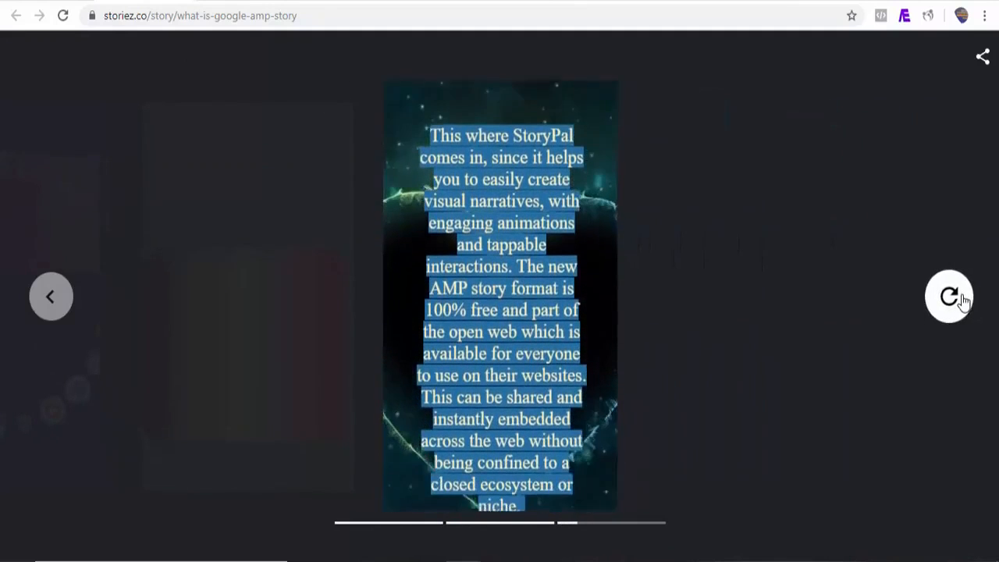
click(962, 299)
click(962, 300)
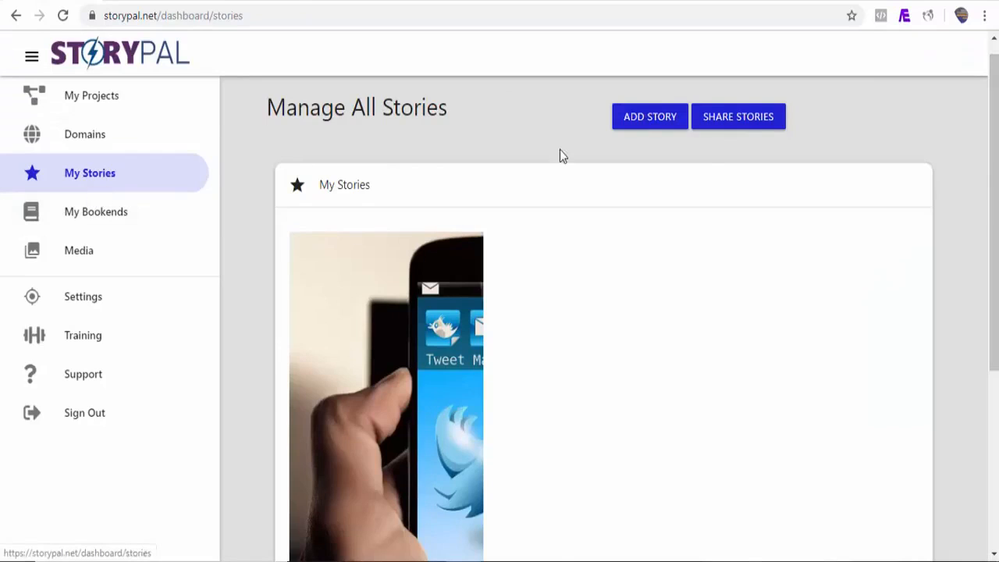
Step: Start a new story with website content as its page source, and open Vanity Fair's article on the fall of WeWork
click(643, 117)
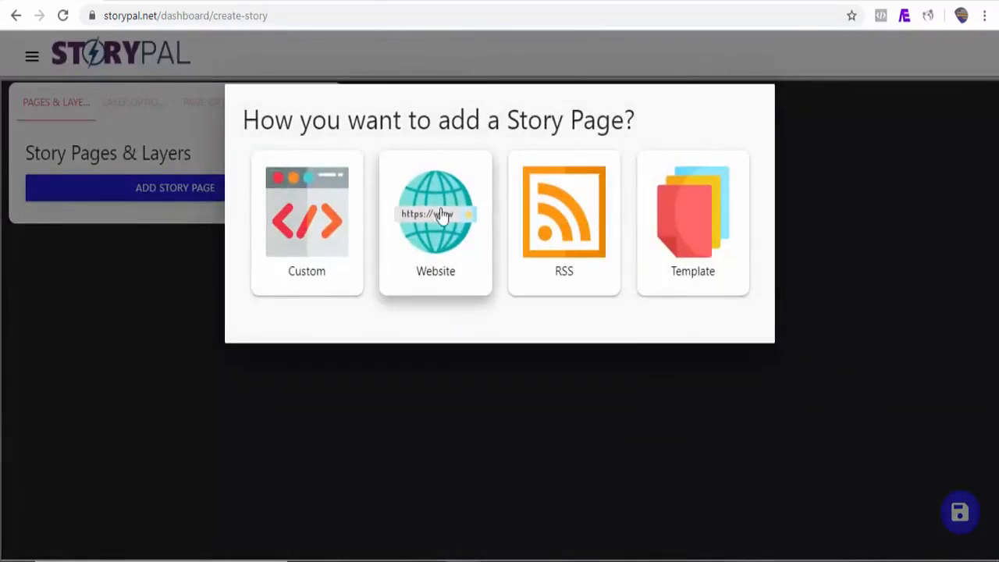
click(434, 238)
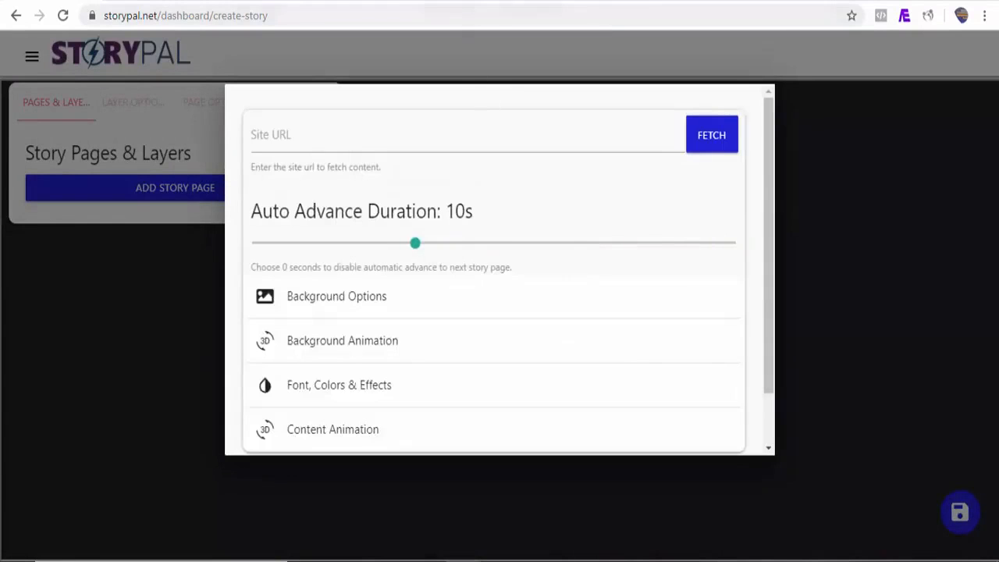
click(546, 2)
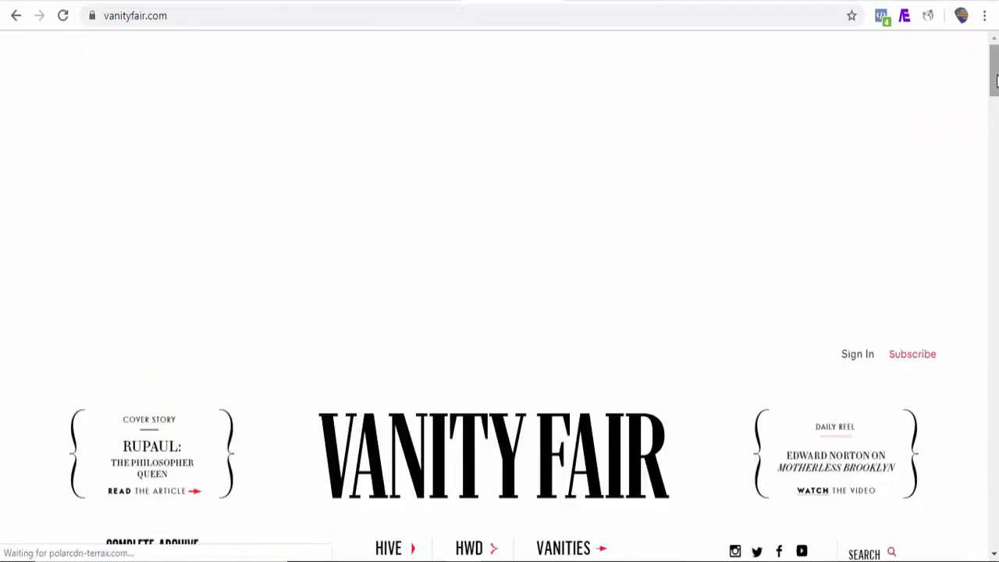
scroll(861, 219, down, 10)
click(858, 223)
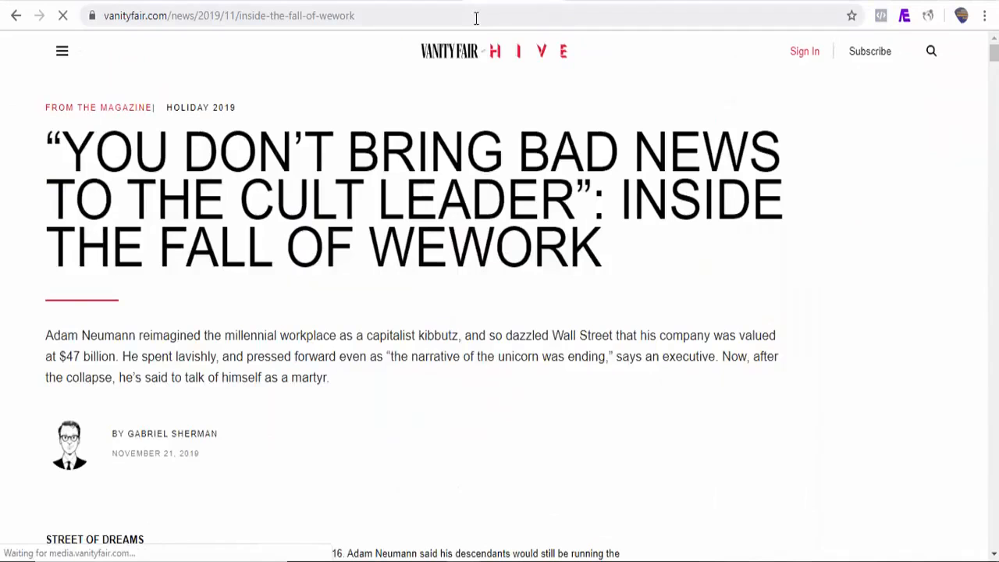
click(373, 20)
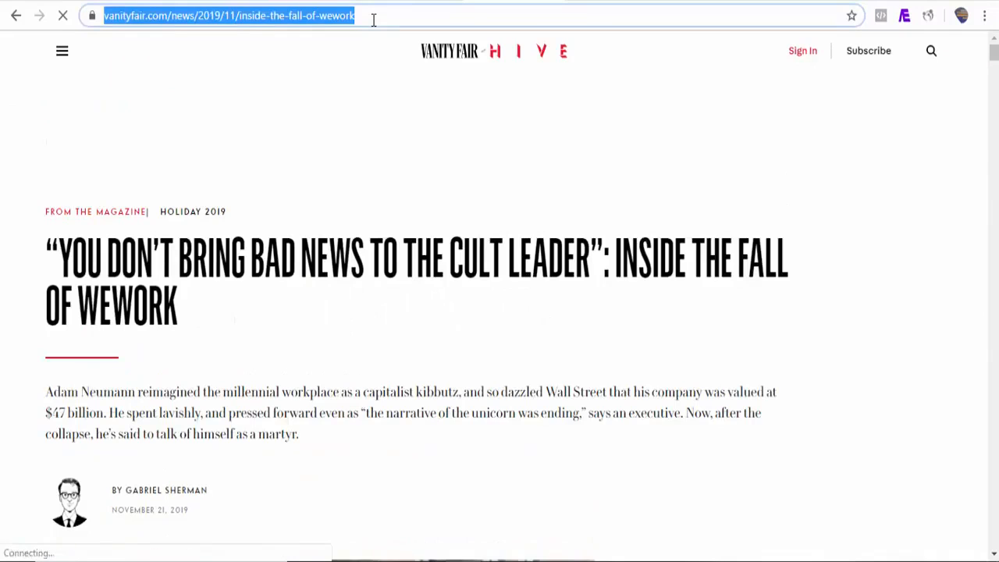
right_click(373, 20)
click(400, 109)
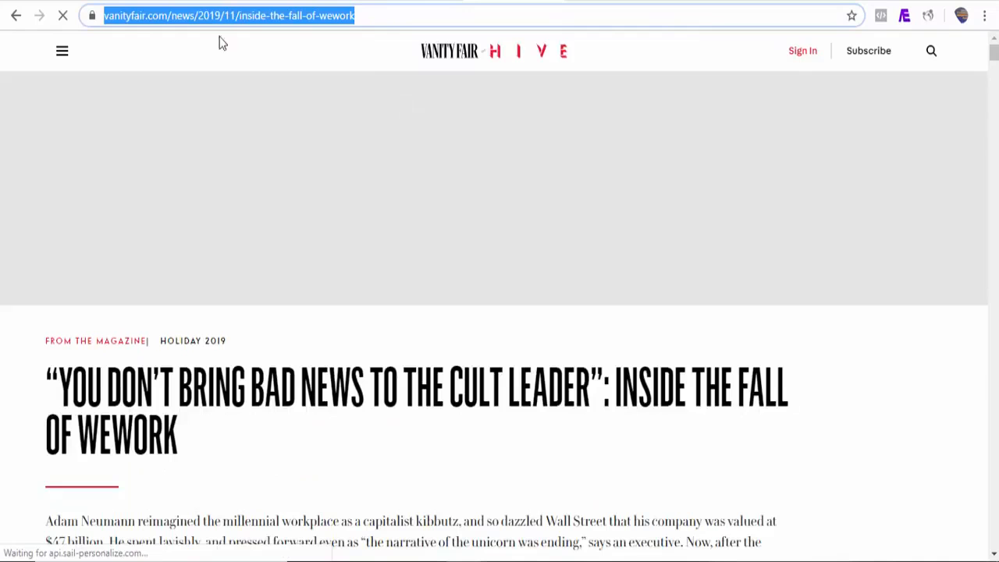
click(86, 1)
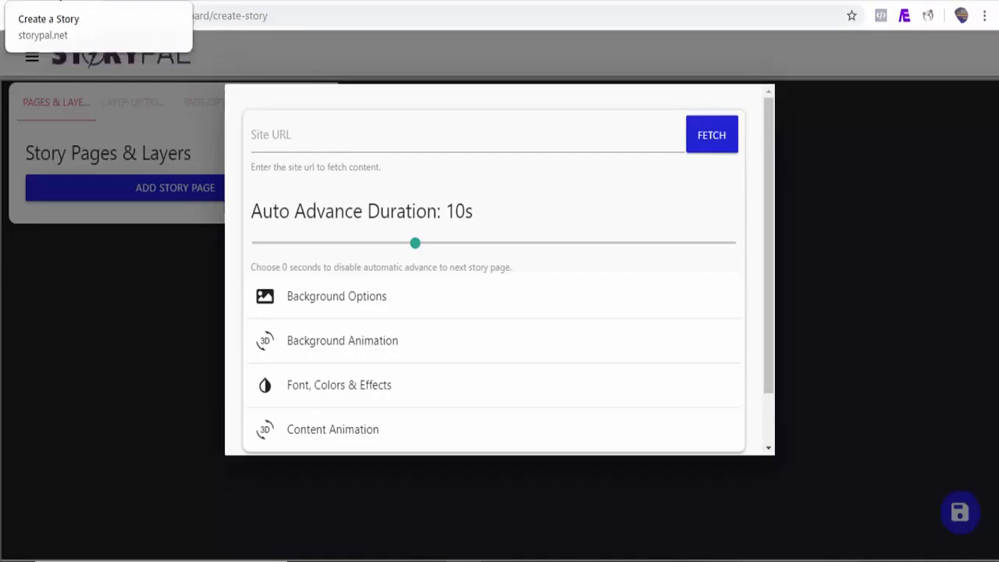
click(333, 138)
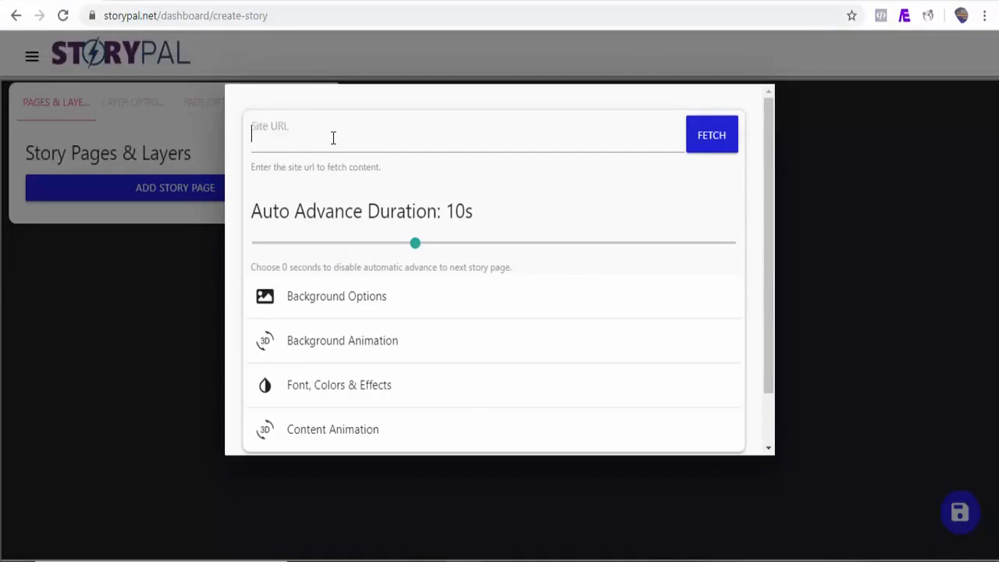
key(ctrl+v)
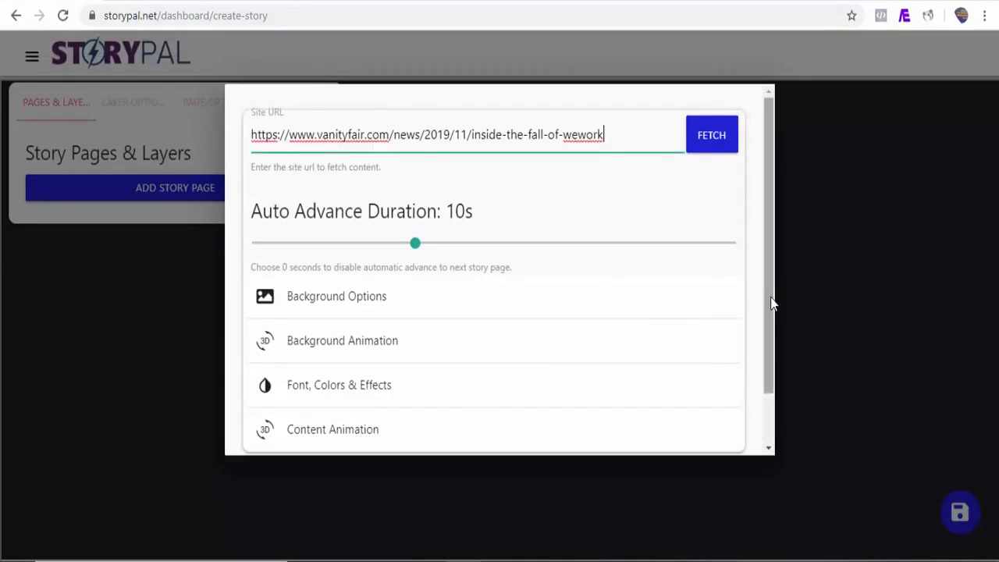
Step: Set the background animation for the fetched story pages to Drop
drag(771, 301, 771, 339)
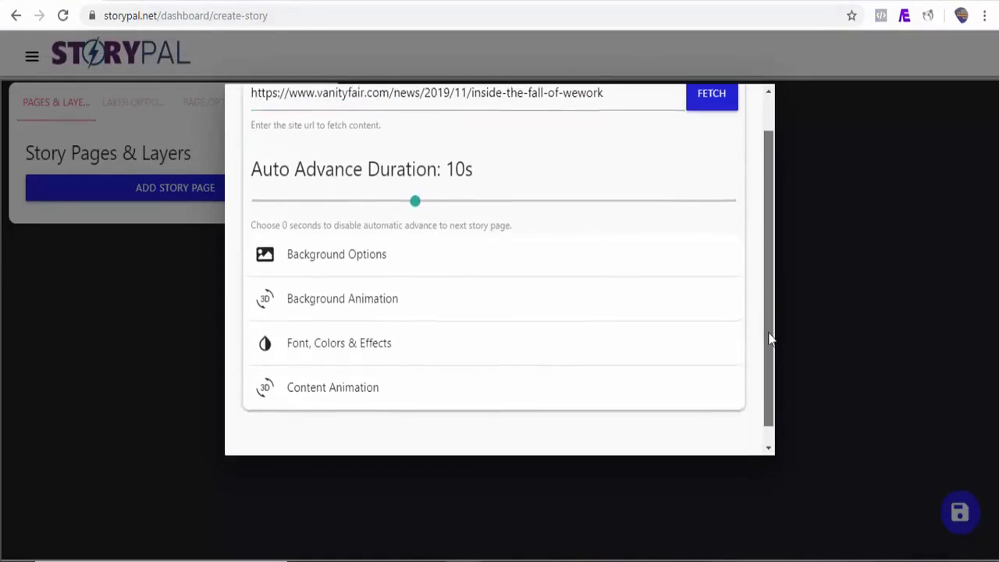
click(374, 251)
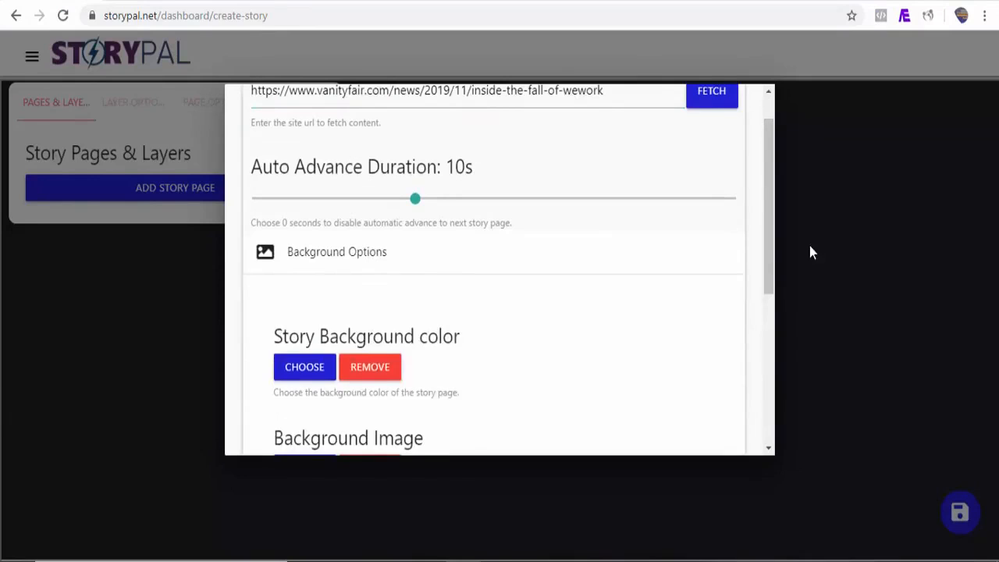
click(360, 254)
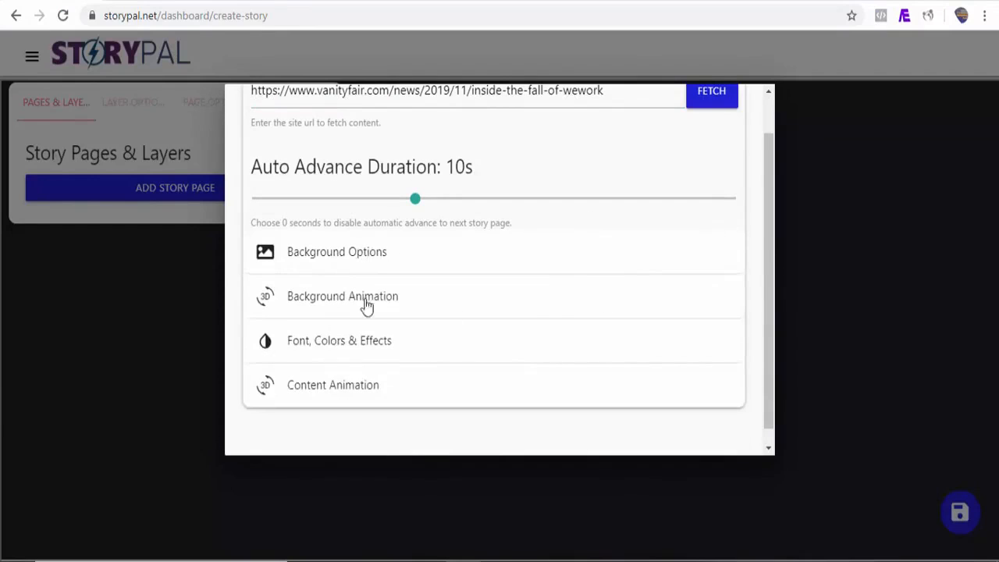
click(349, 298)
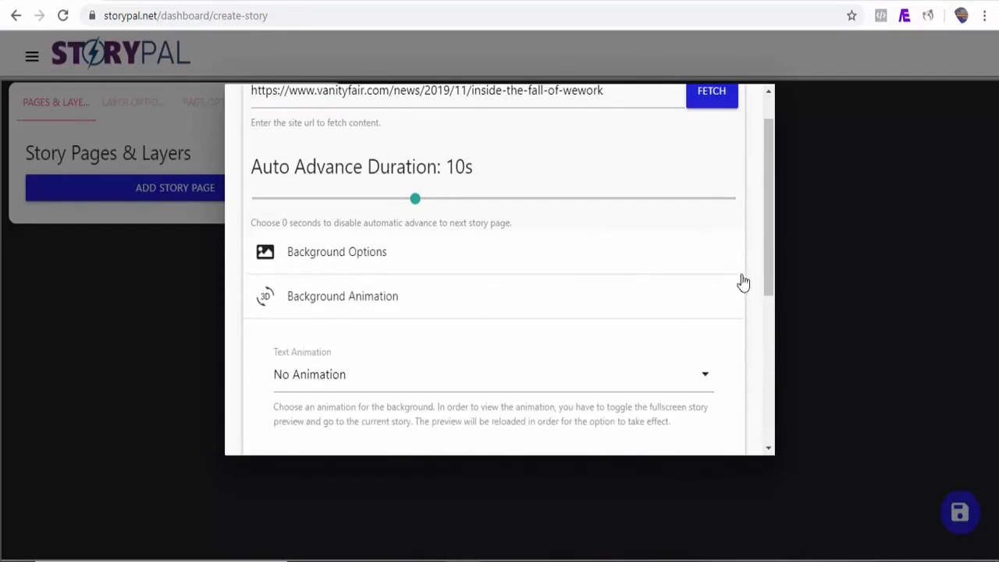
drag(773, 258, 772, 298)
click(628, 298)
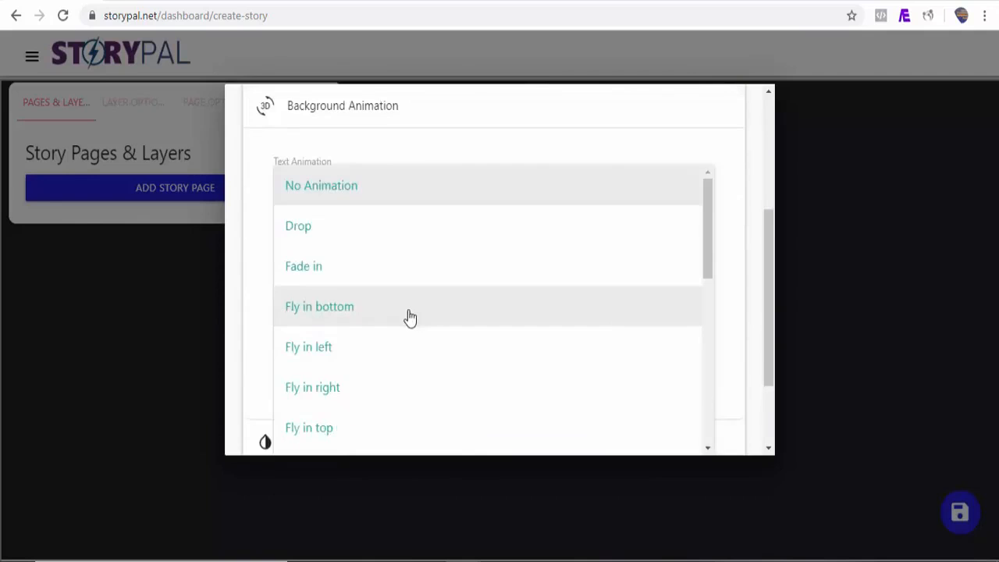
click(326, 238)
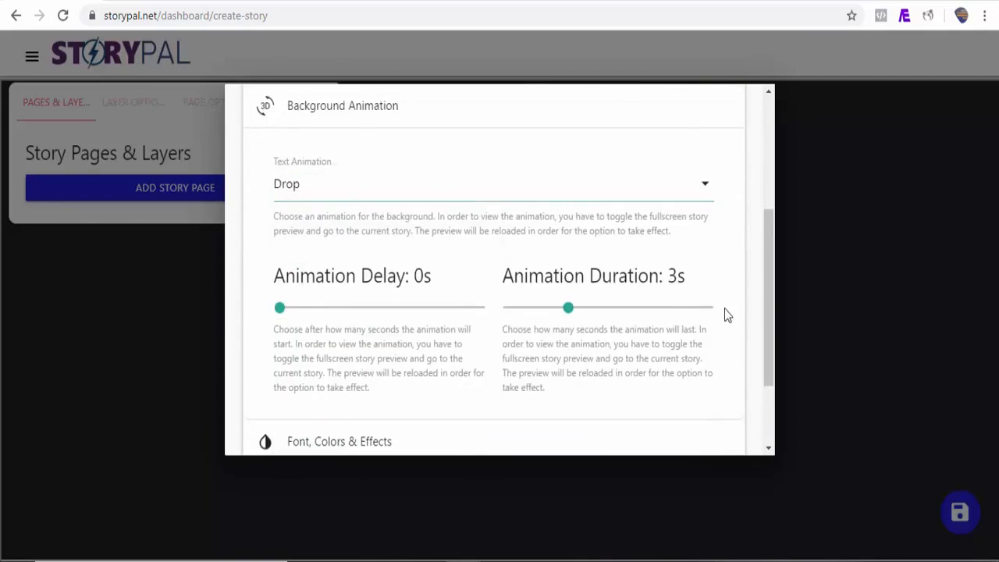
Step: Set the fetched content's animation to Fly in right with an animation delay of 1.1 s
drag(770, 272, 768, 341)
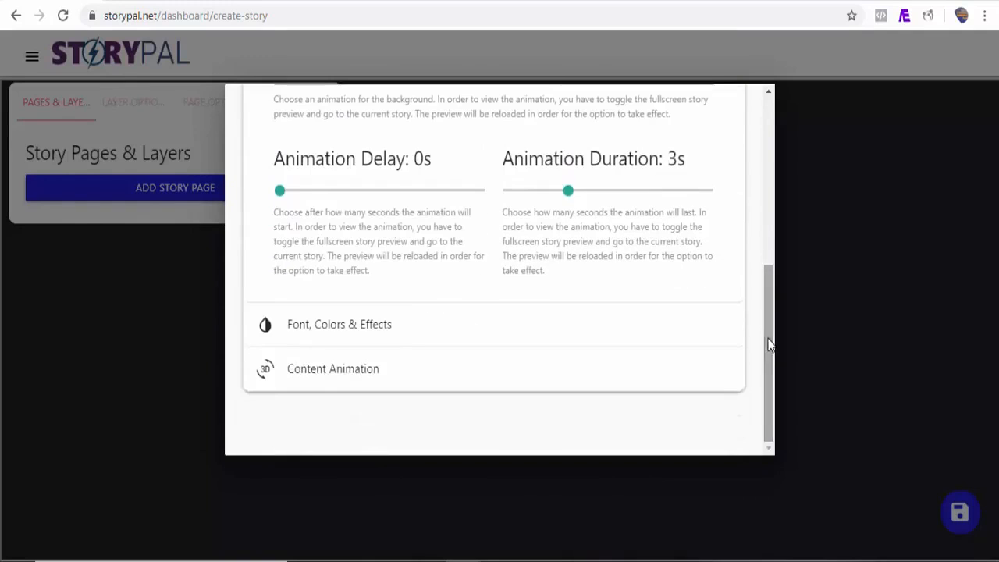
click(379, 336)
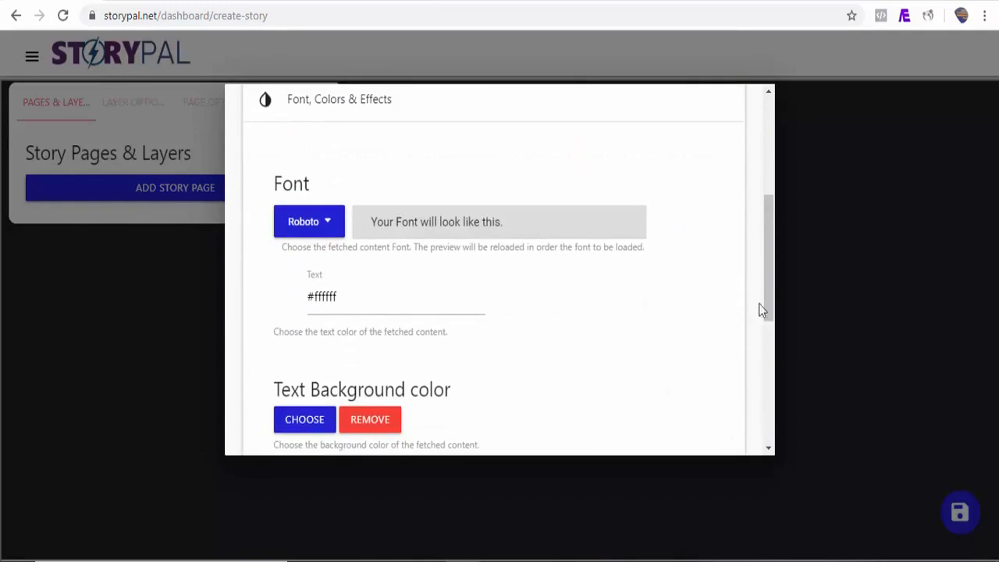
drag(769, 309, 769, 419)
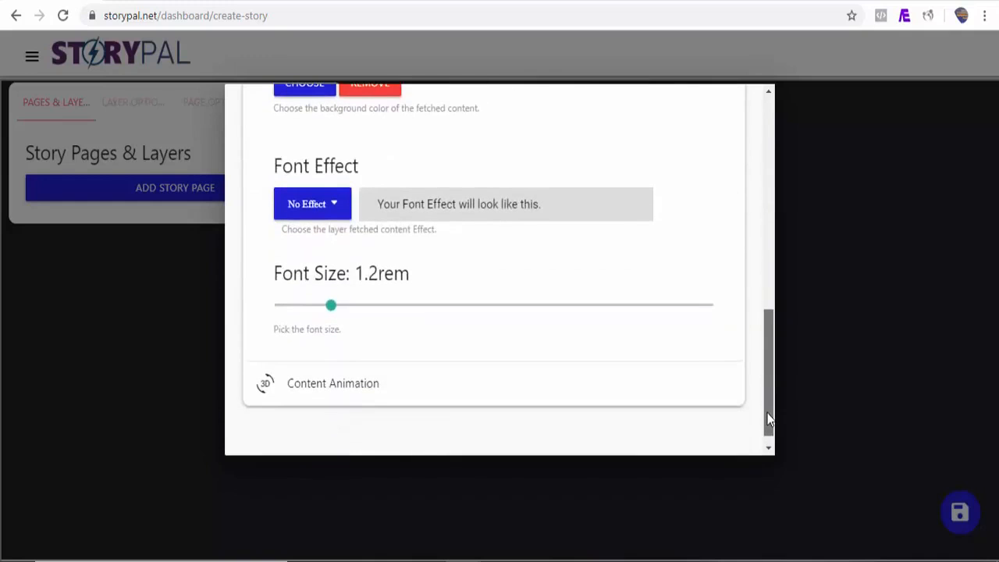
click(342, 391)
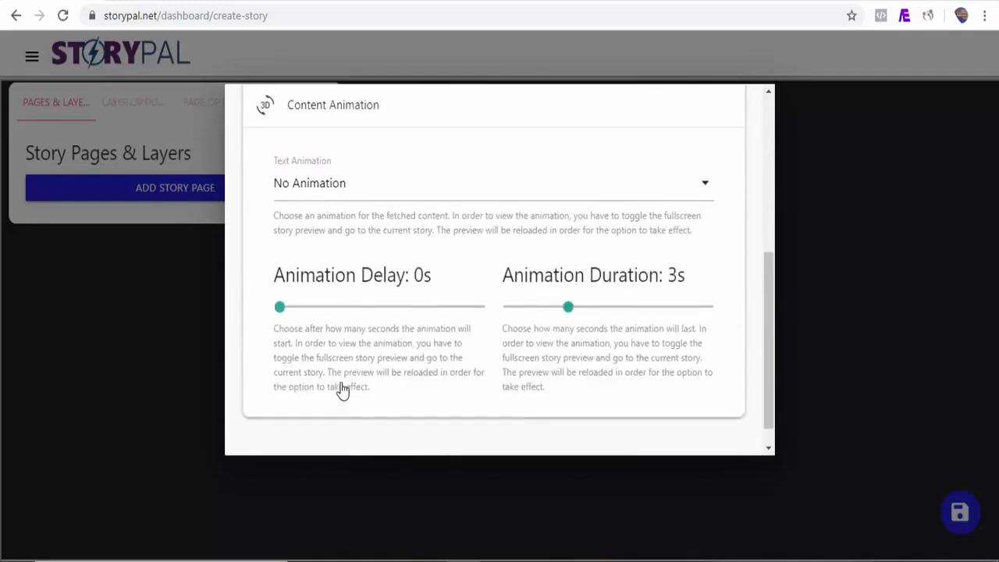
drag(281, 311, 301, 310)
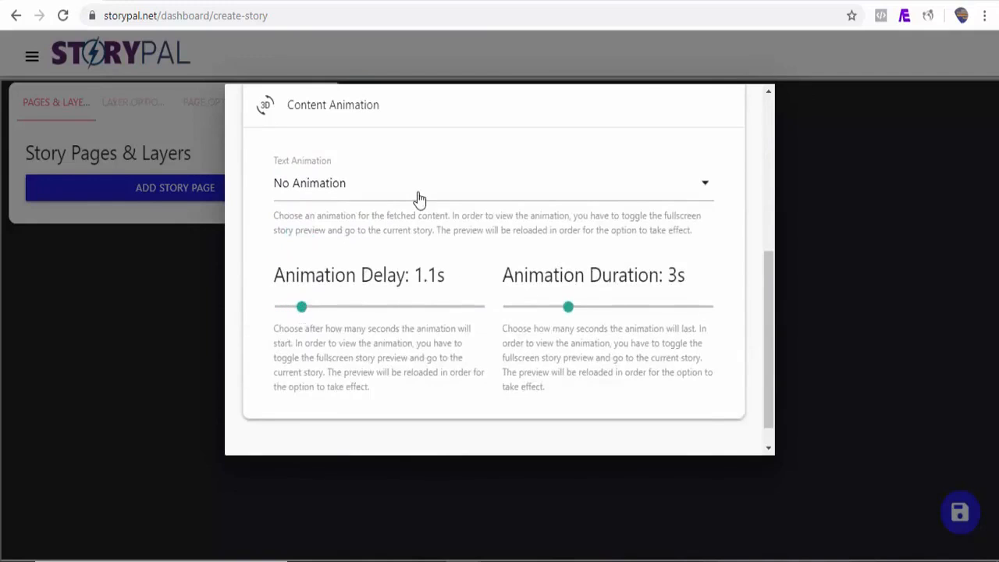
scroll(420, 199, down, 1)
click(395, 170)
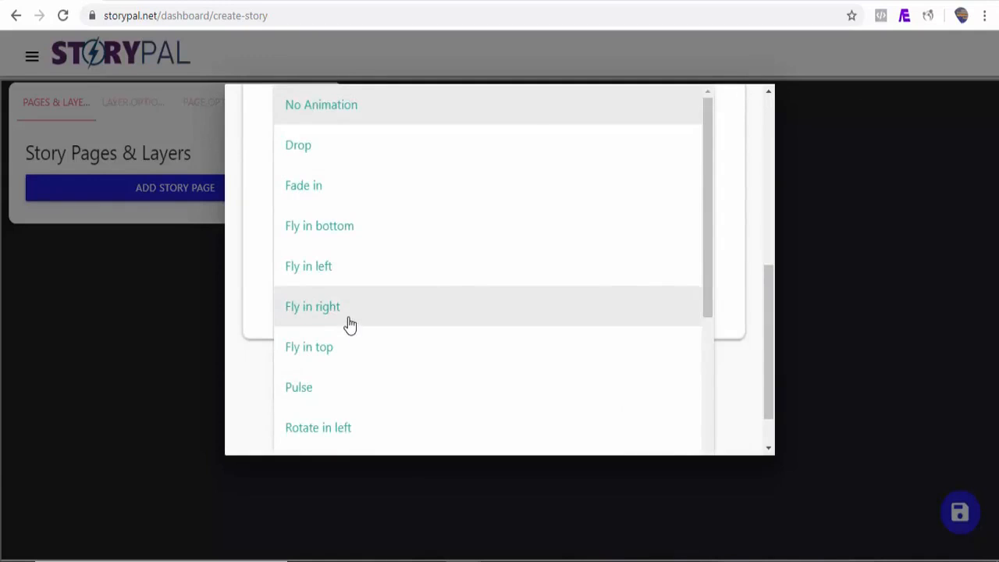
click(350, 325)
Step: Fetch the article's content and decline automatic story creation so that headings and paragraphs can be added manually
drag(765, 352, 758, 167)
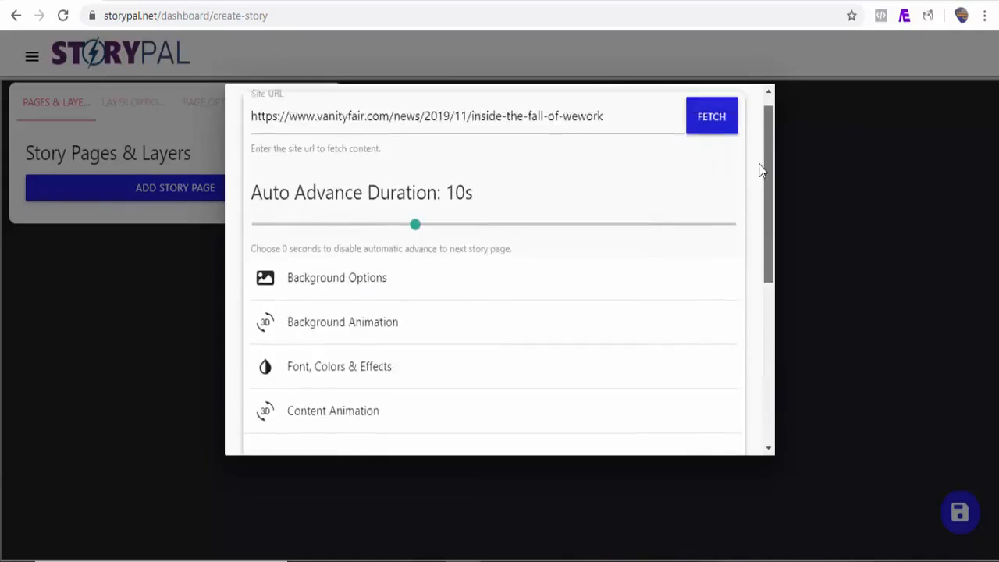
click(717, 140)
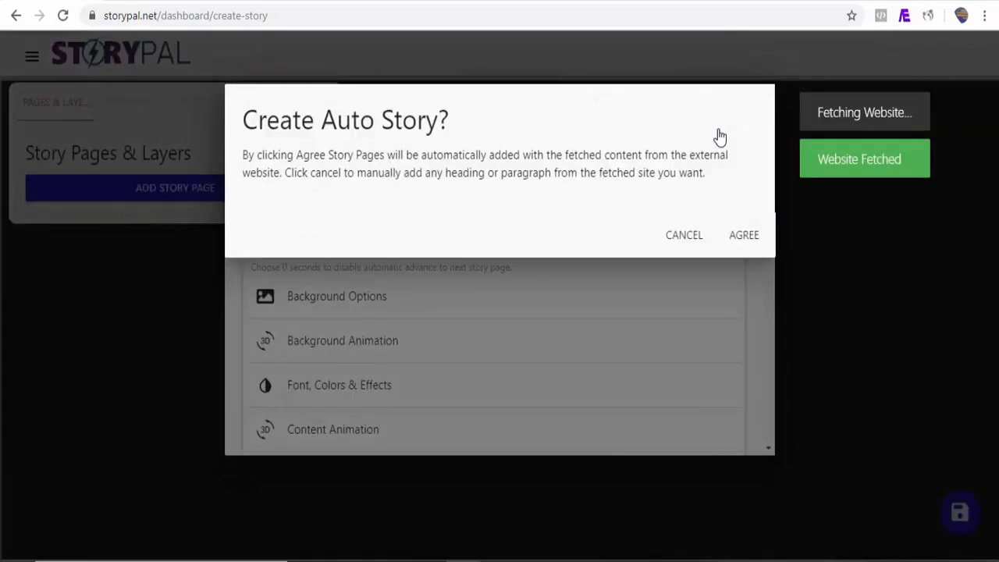
click(684, 241)
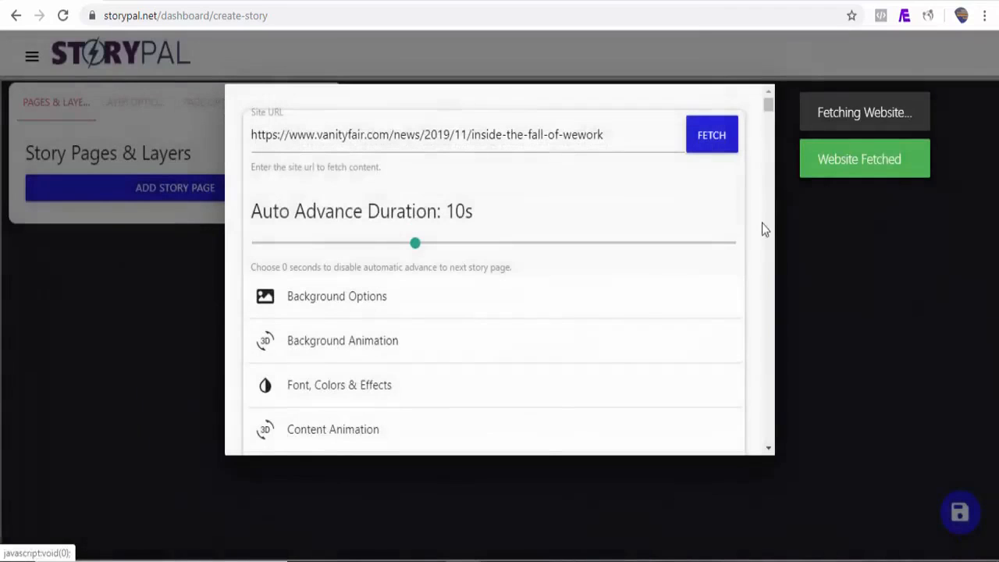
Step: Add the fetched article's title as the heading of the first story page
drag(768, 107, 768, 127)
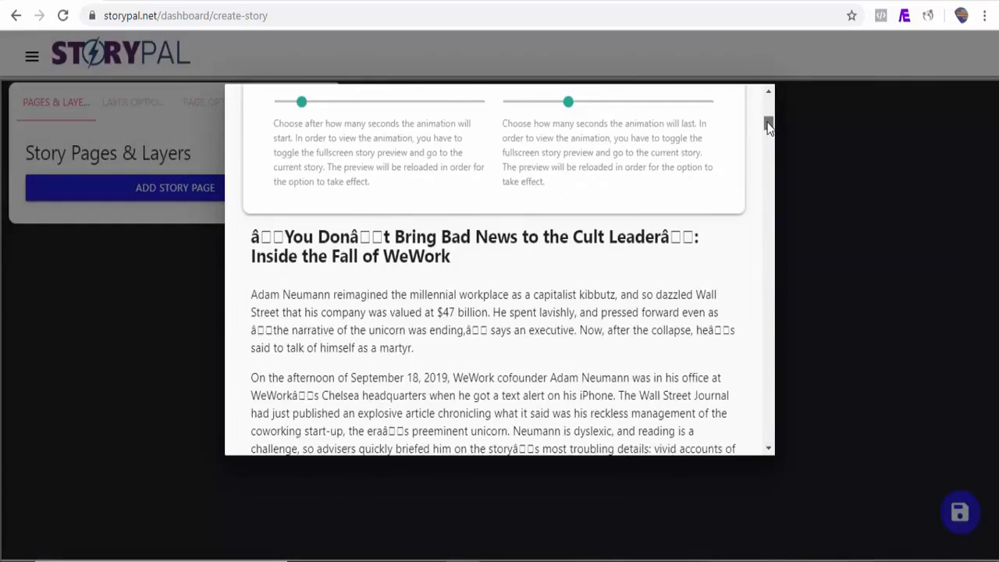
scroll(768, 128, down, 1)
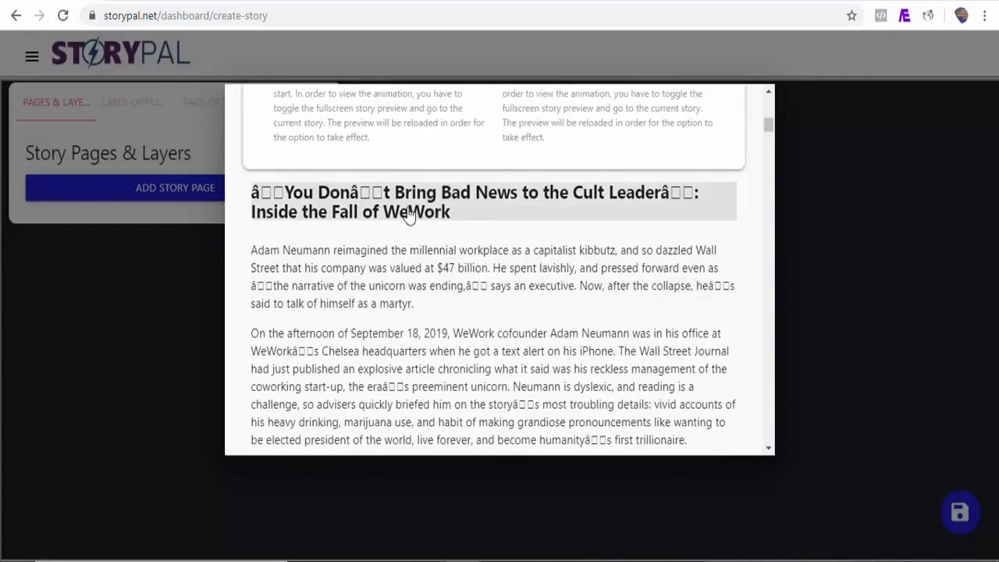
click(437, 211)
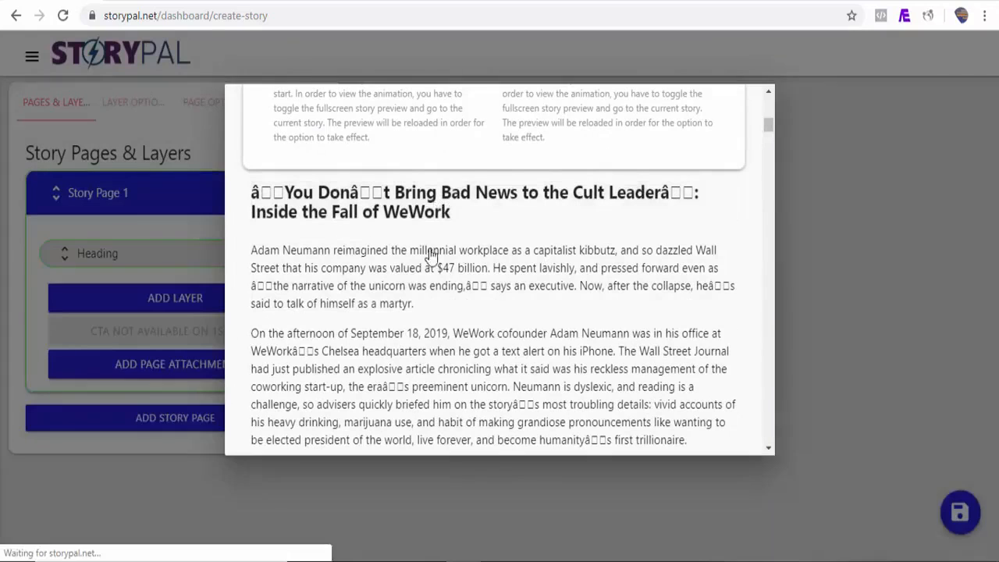
Step: Add the article's introduction, its September 18, 2019 paragraph and the "For an embattled CEO" paragraph as text pages, and close the fetched content
click(431, 266)
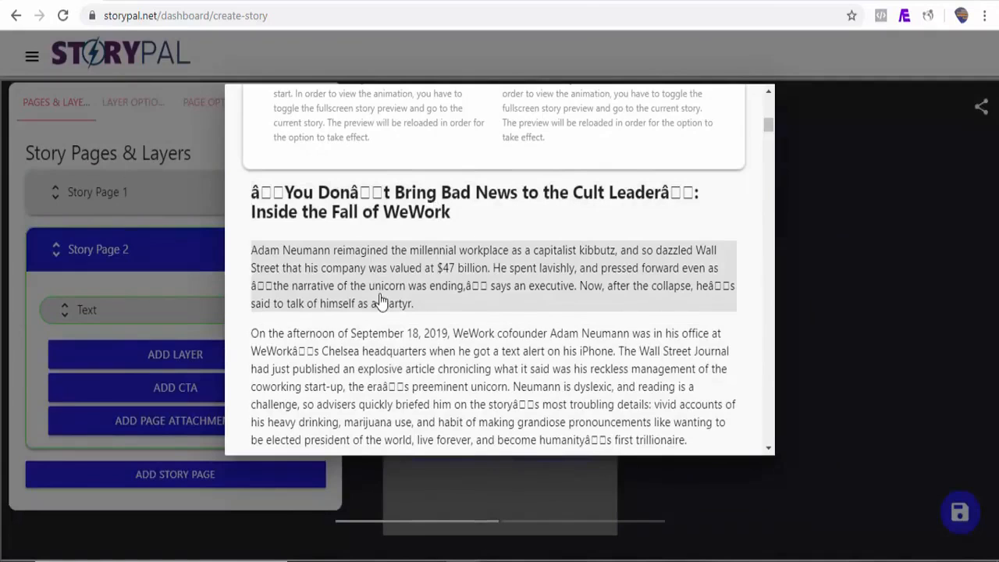
click(385, 354)
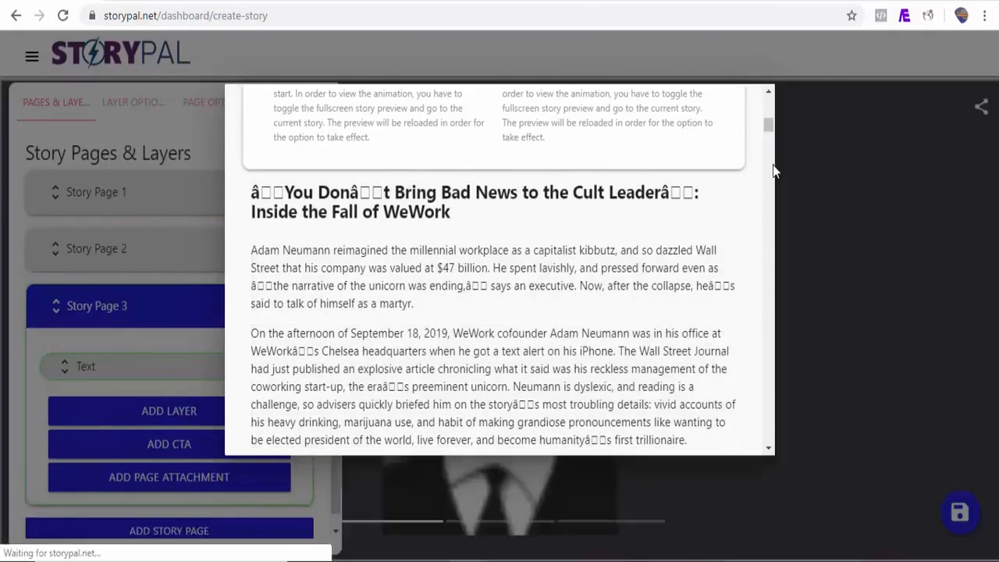
scroll(769, 125, up, 4)
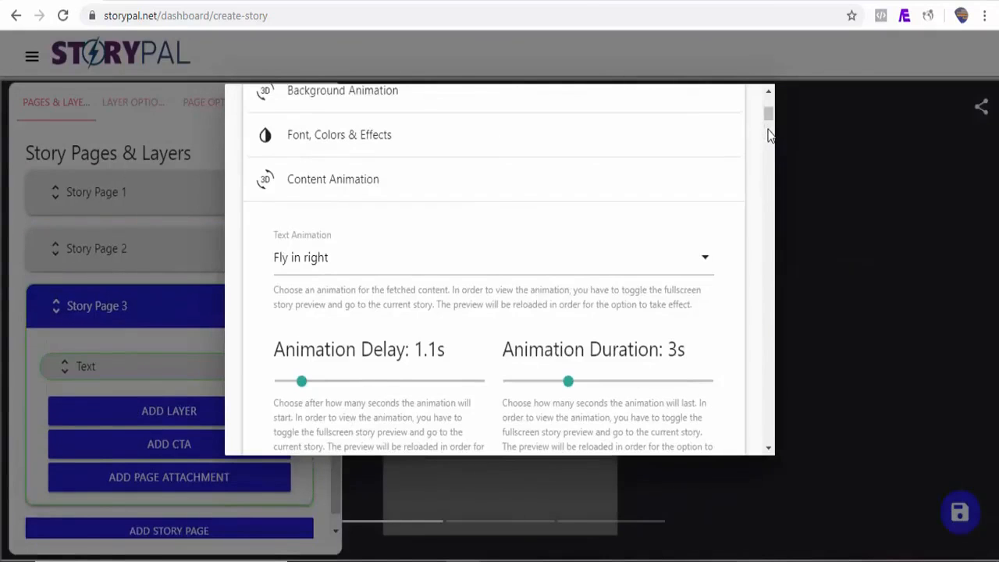
drag(768, 118, 766, 143)
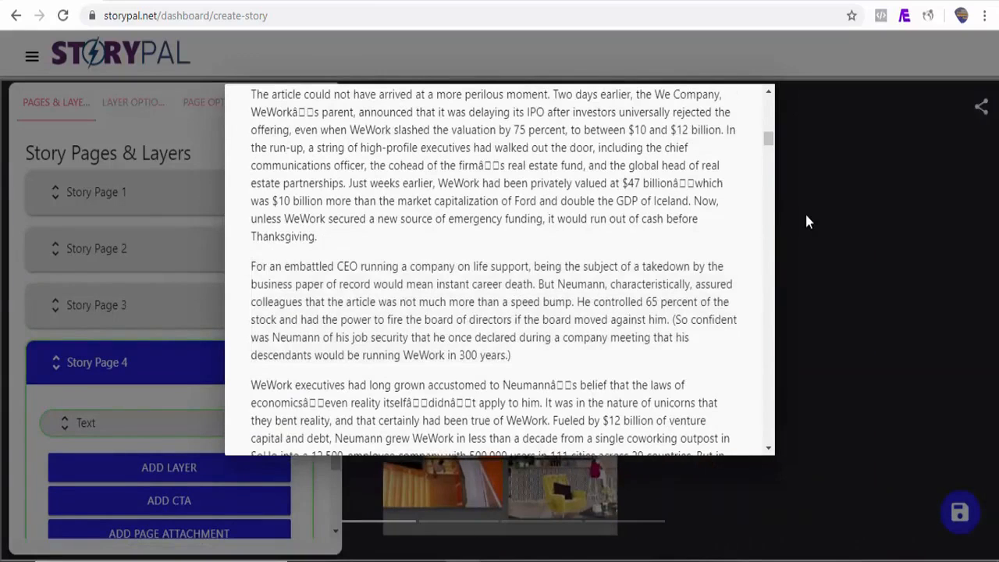
click(804, 211)
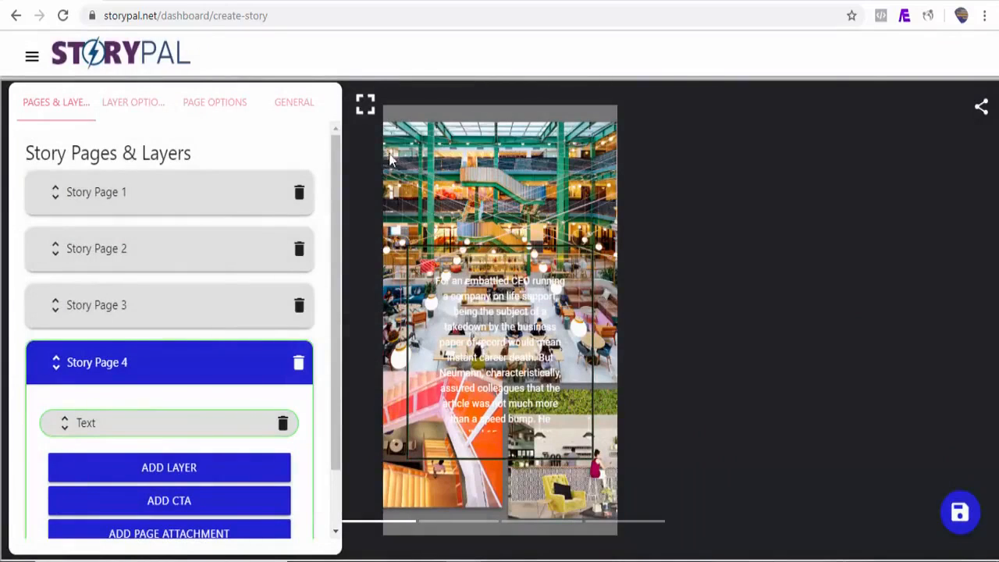
Step: Preview the four story pages in fullscreen from the heading page to the last text page, and return to the editor
click(366, 107)
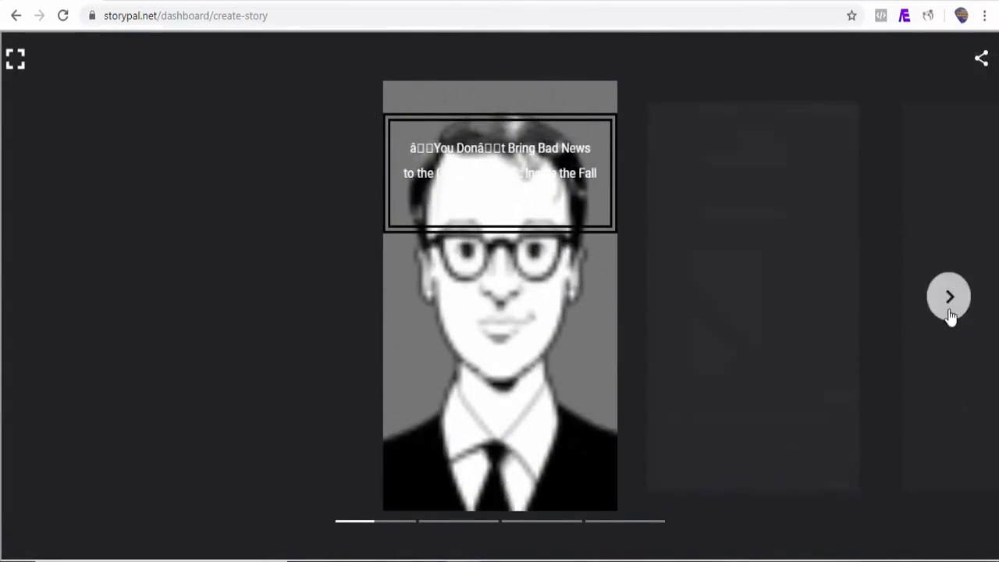
click(951, 311)
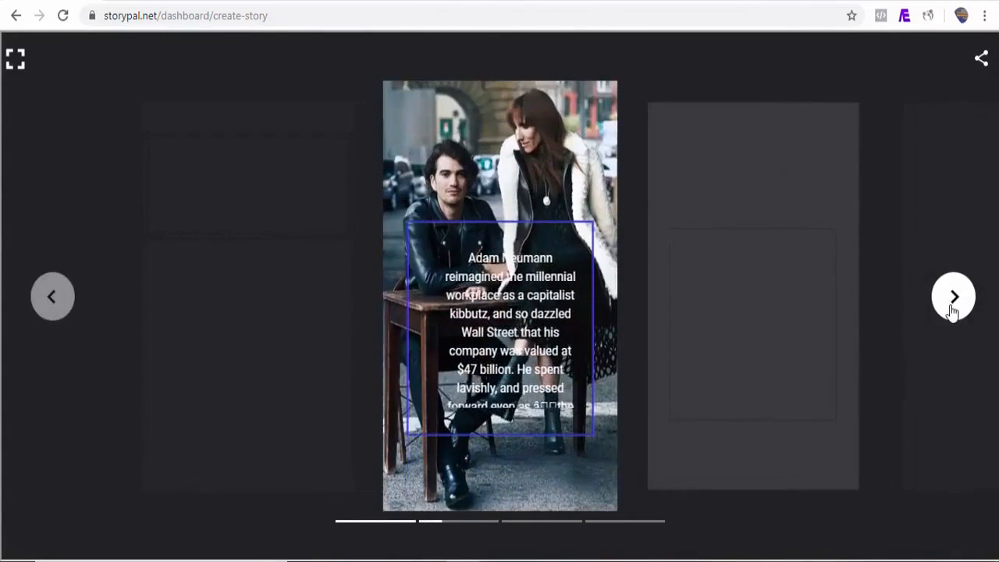
click(951, 311)
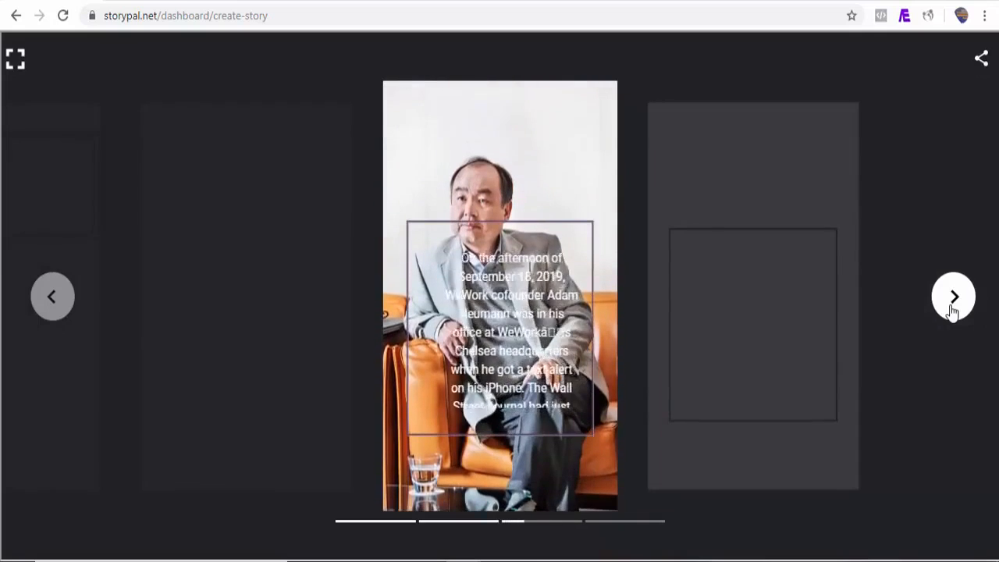
click(952, 311)
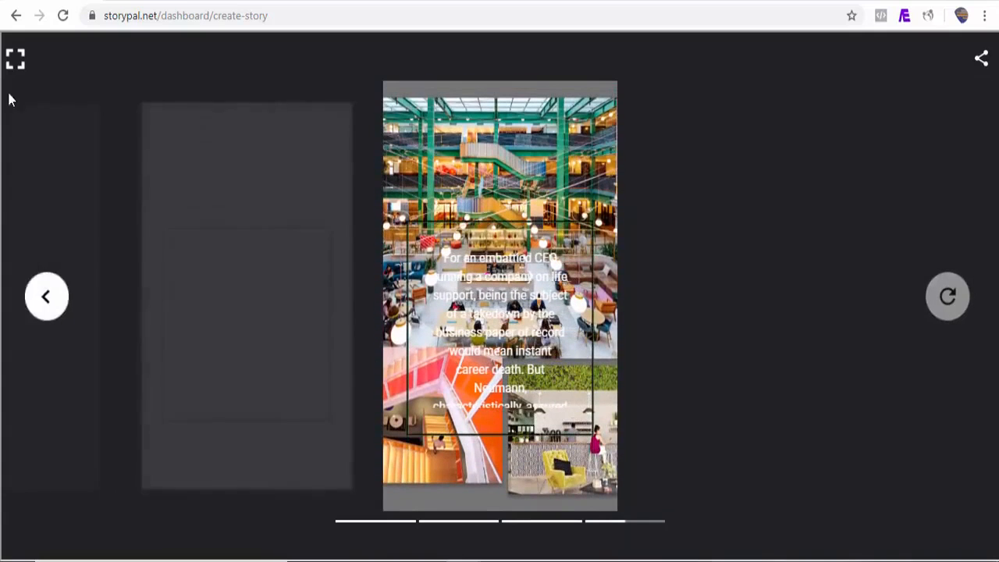
click(15, 62)
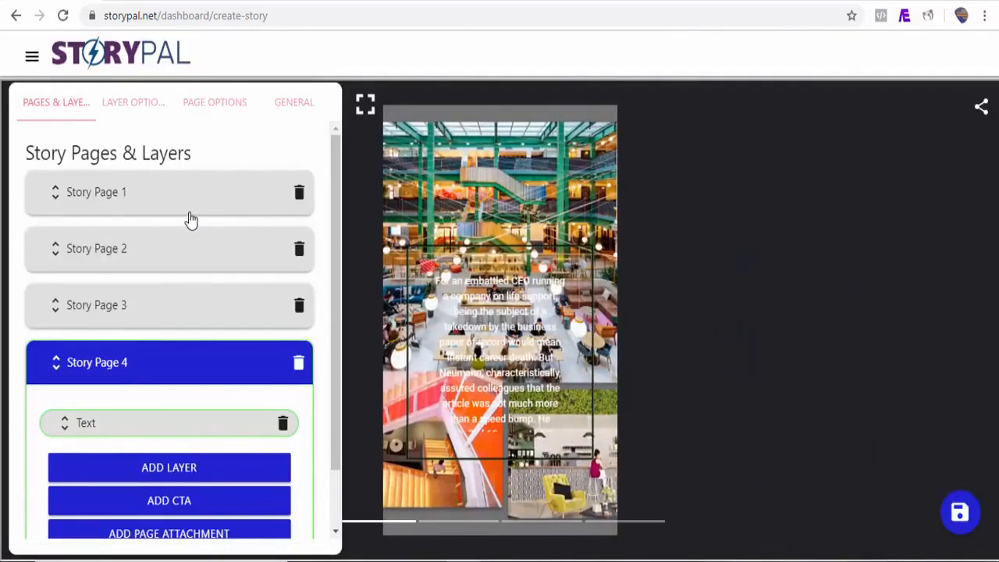
Step: Open Story Page 1 and play through the restyled heading and text pages in the fullscreen preview
click(190, 214)
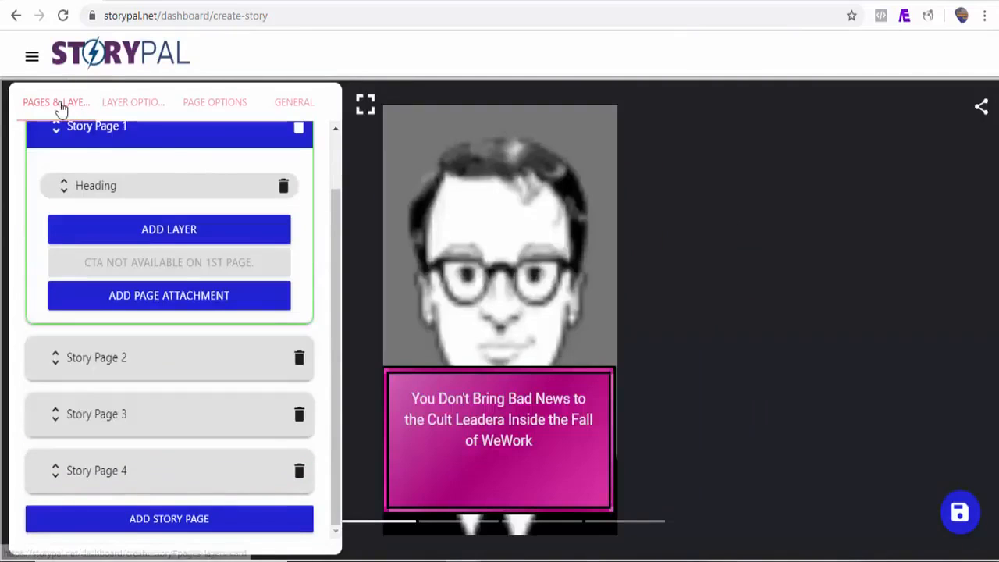
click(366, 106)
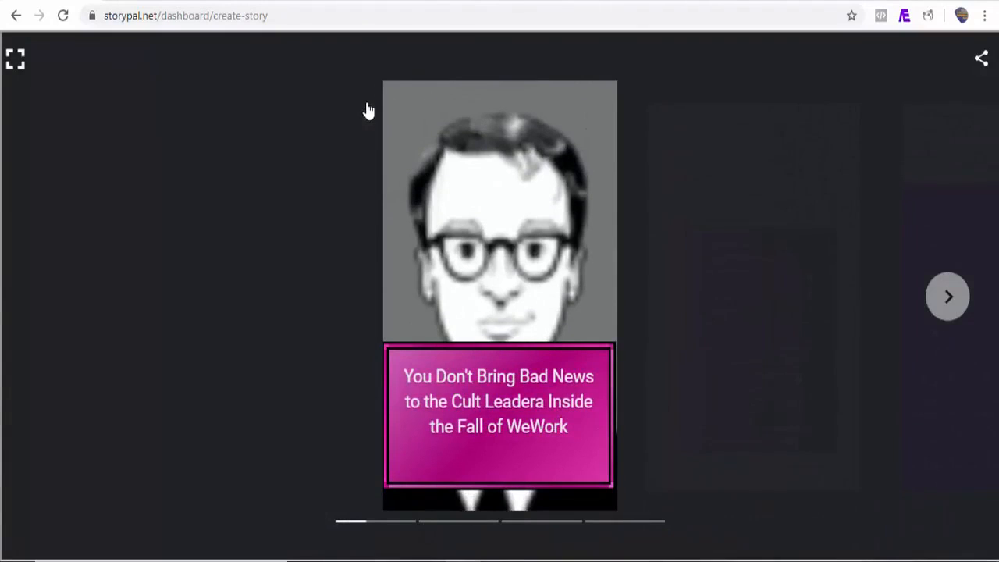
click(966, 311)
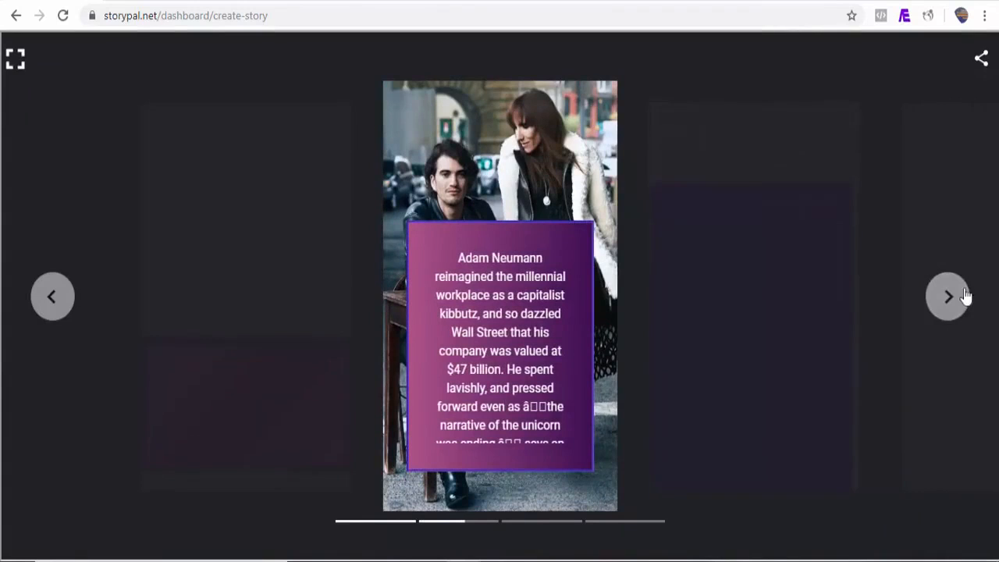
click(954, 301)
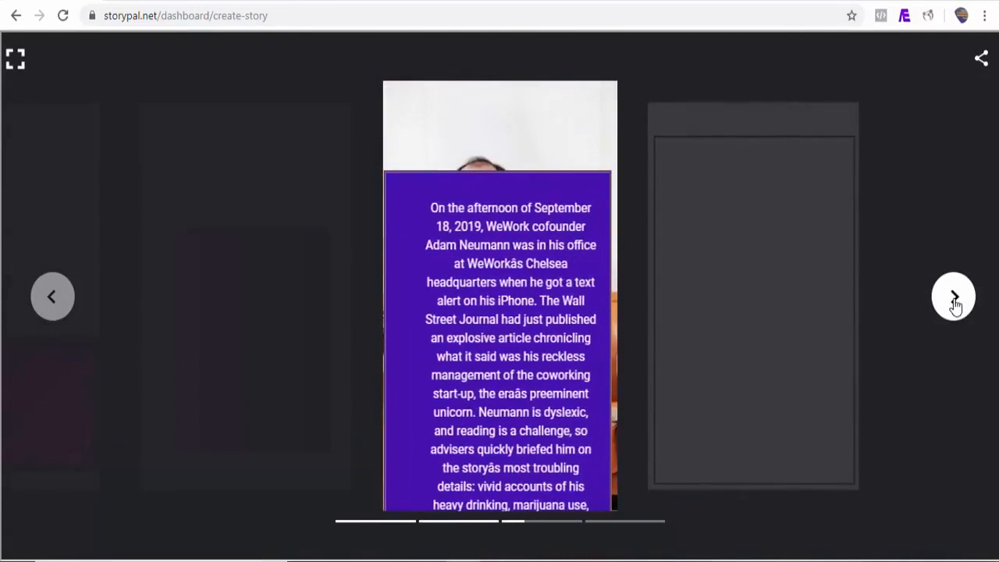
click(955, 301)
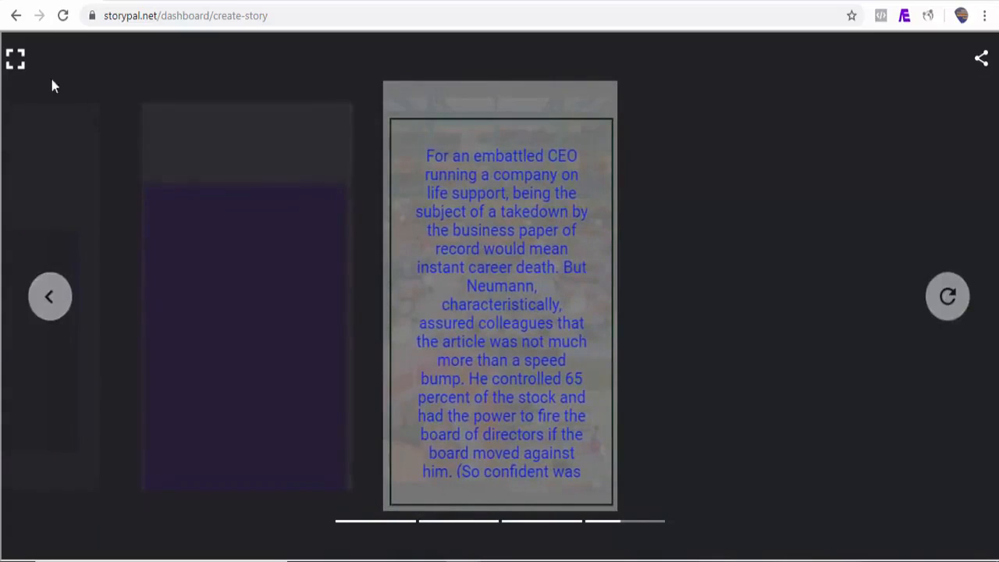
click(15, 60)
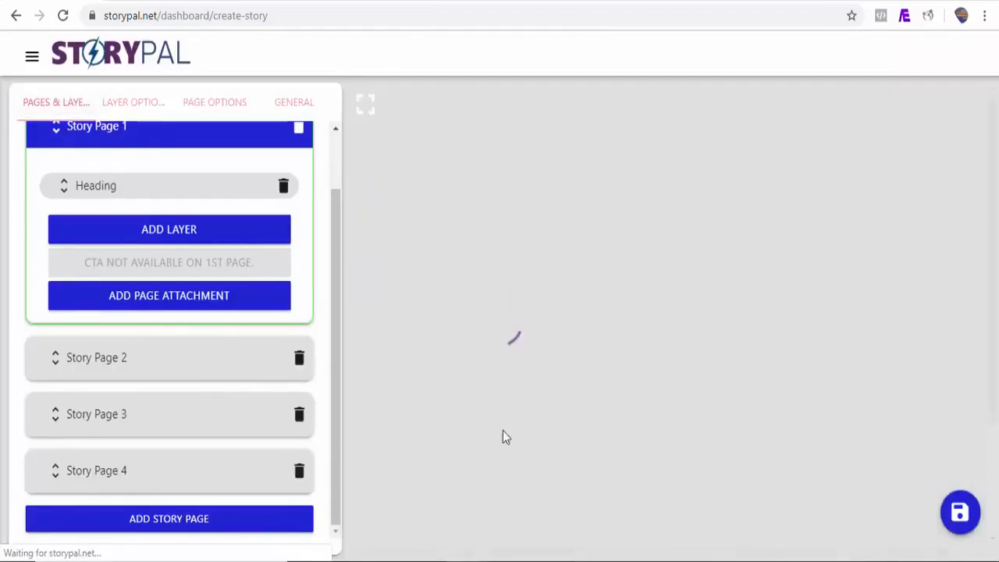
Step: Open the story's general information settings
click(299, 104)
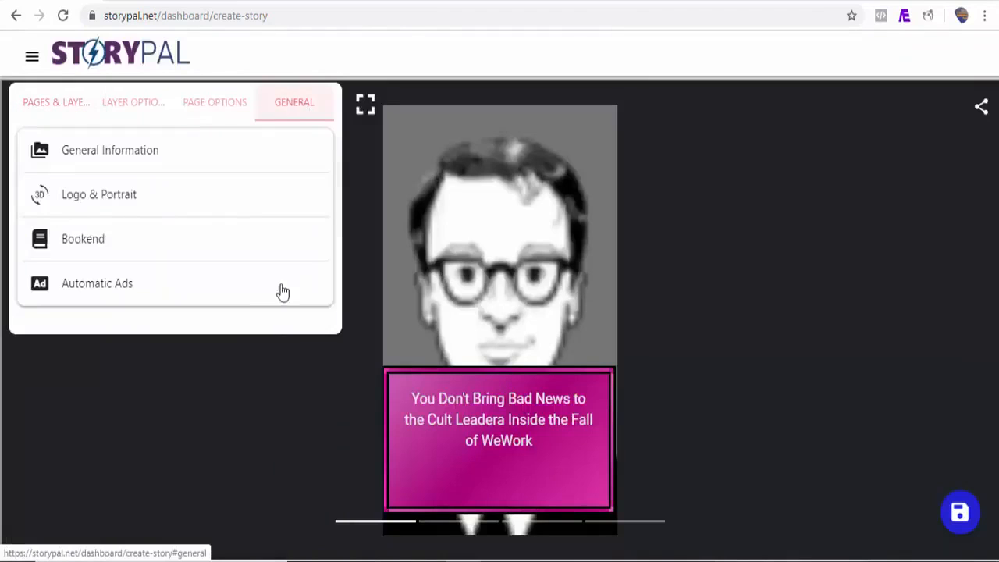
click(133, 161)
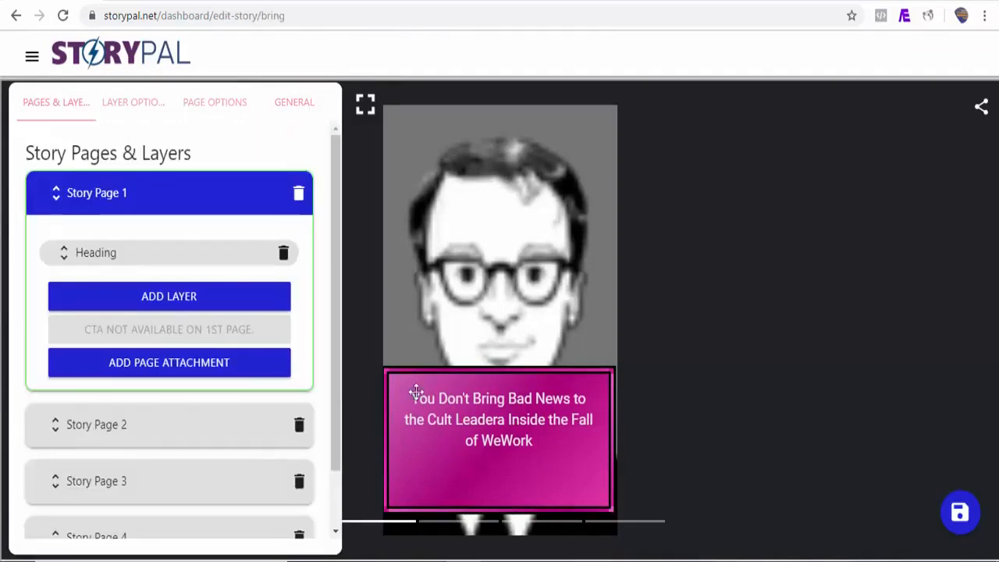
Step: Add another story from the list of all stories and choose RSS as the source for its pages
click(32, 56)
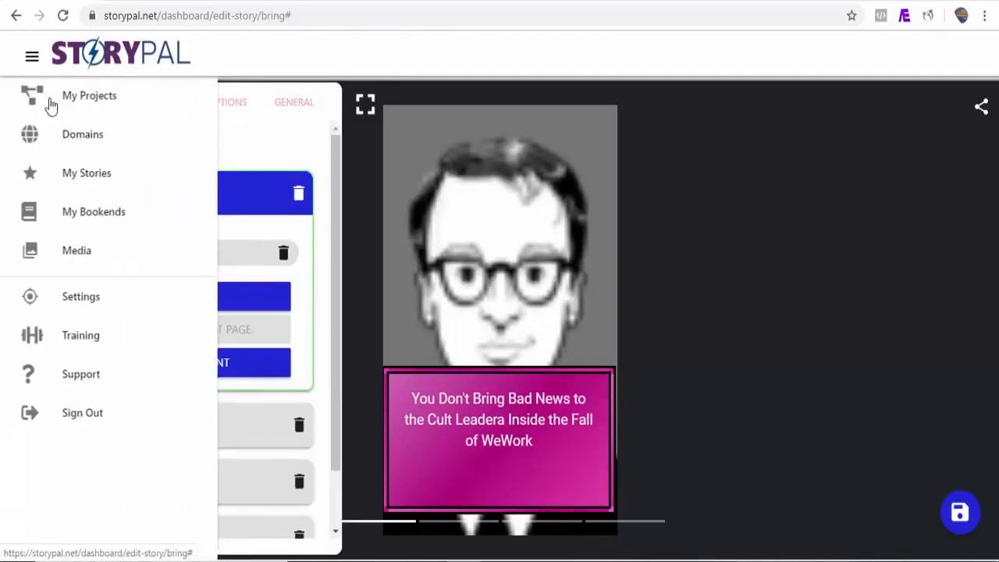
click(96, 183)
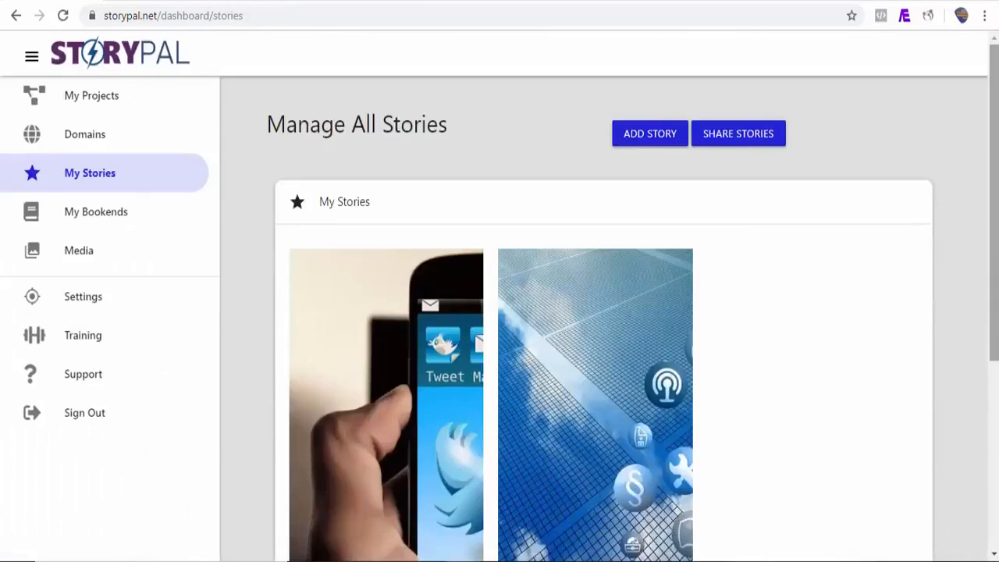
scroll(921, 222, down, 2)
scroll(855, 174, down, 2)
scroll(854, 173, up, 4)
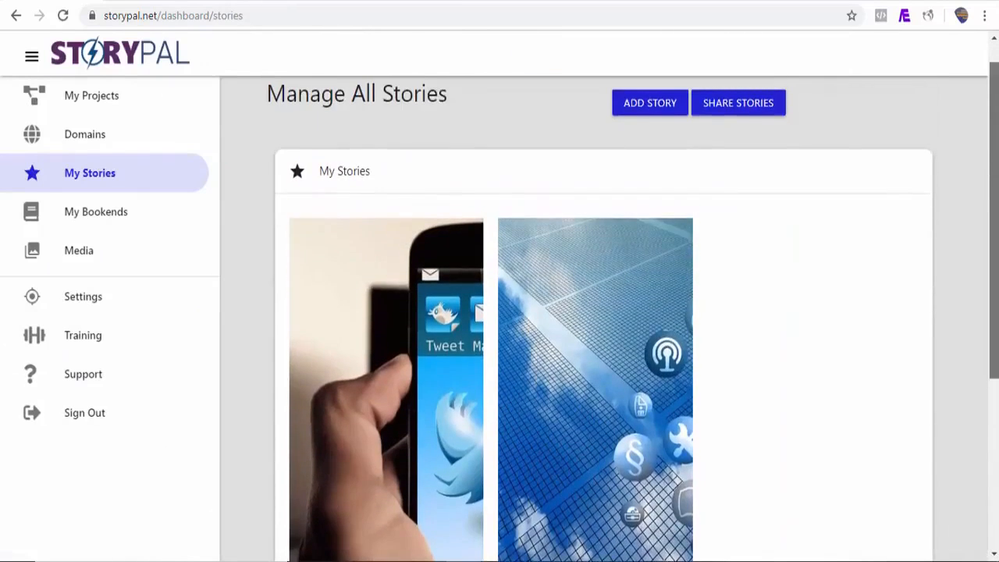
click(665, 143)
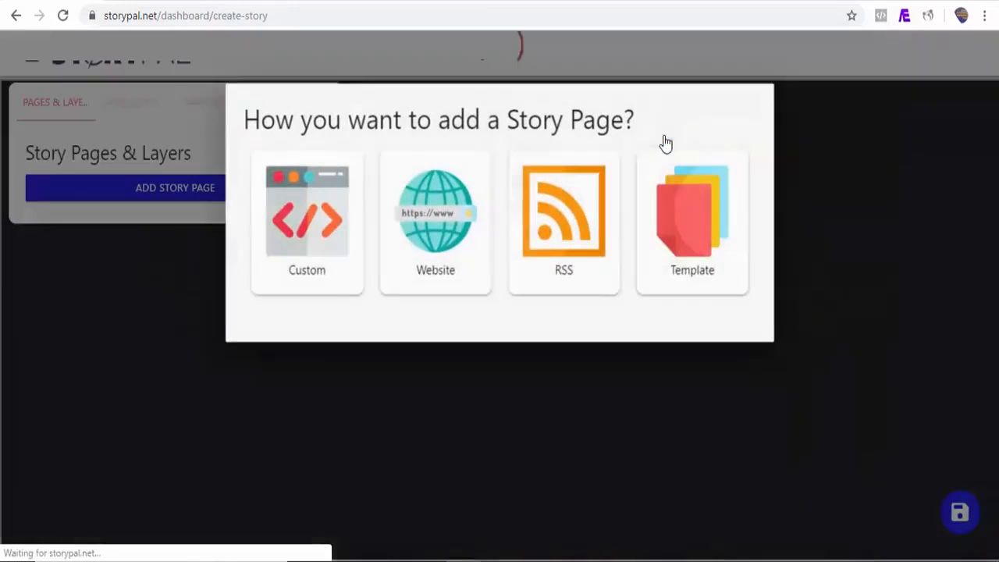
click(579, 226)
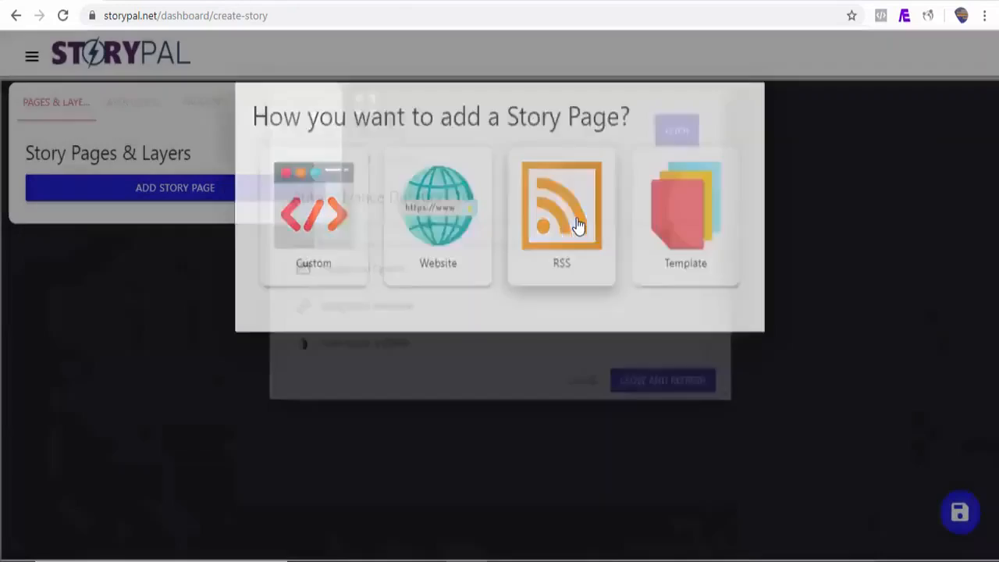
Step: Switch to the mashable.com site and open the source code of its home page
click(589, 1)
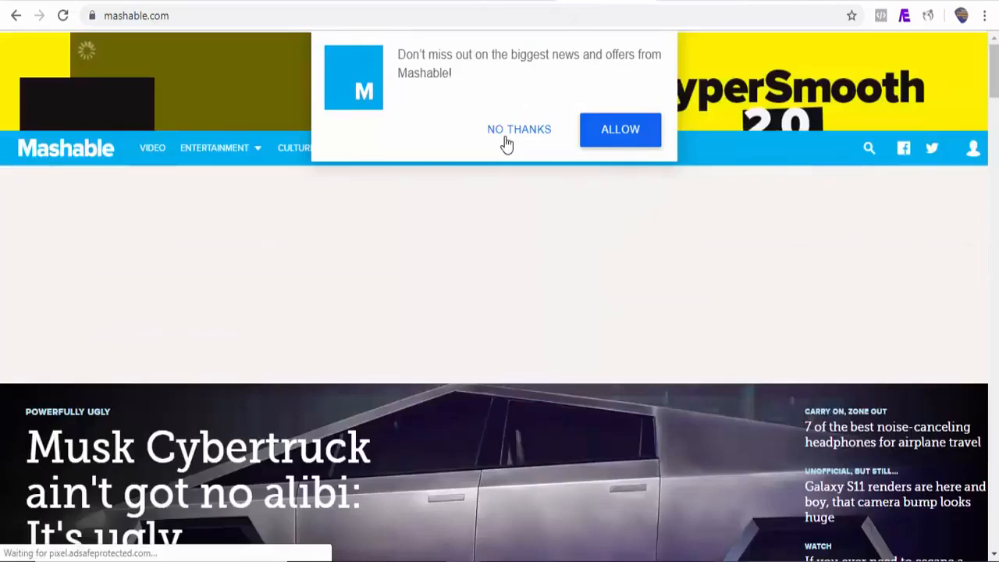
scroll(981, 82, down, 10)
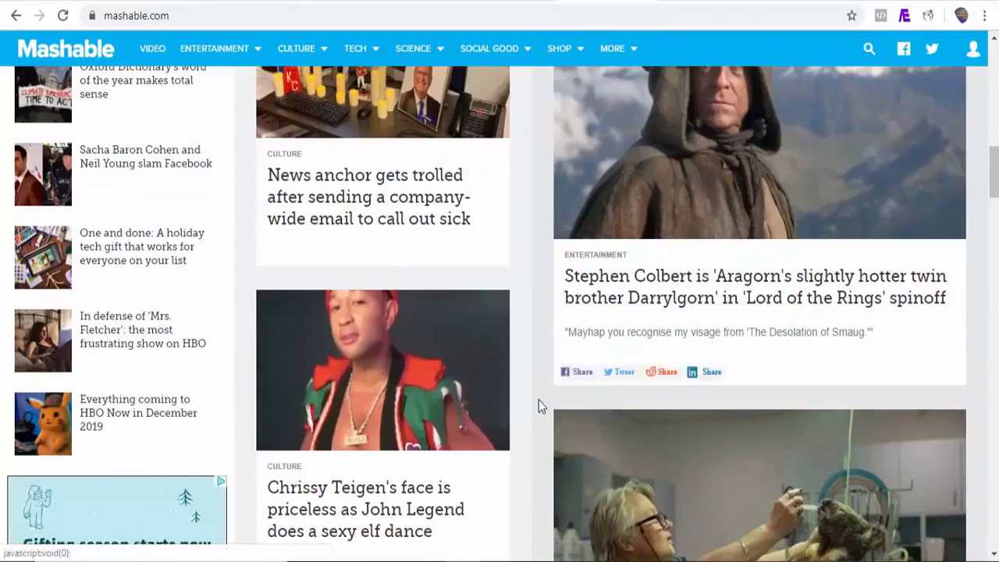
right_click(538, 399)
click(583, 368)
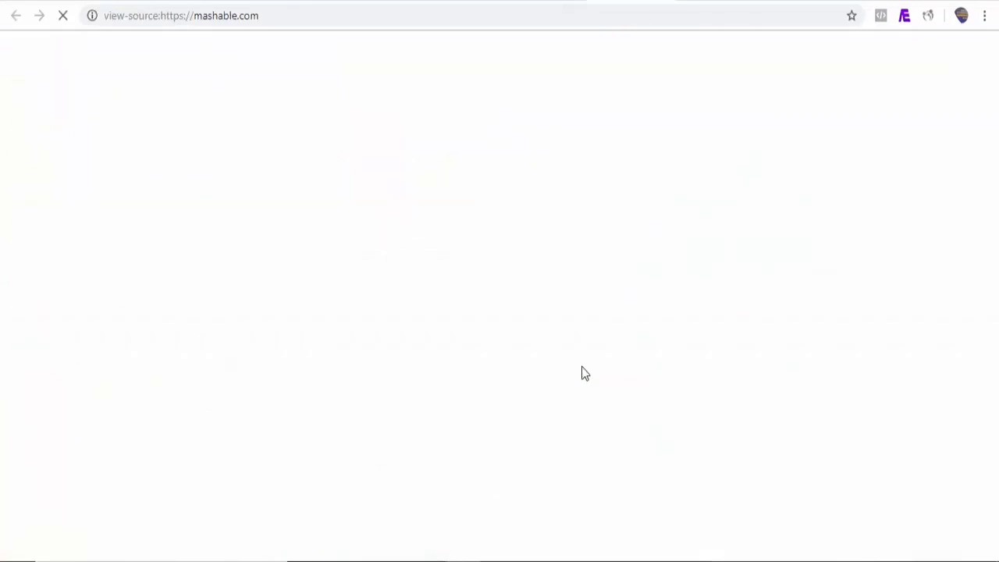
key(ctrl+f)
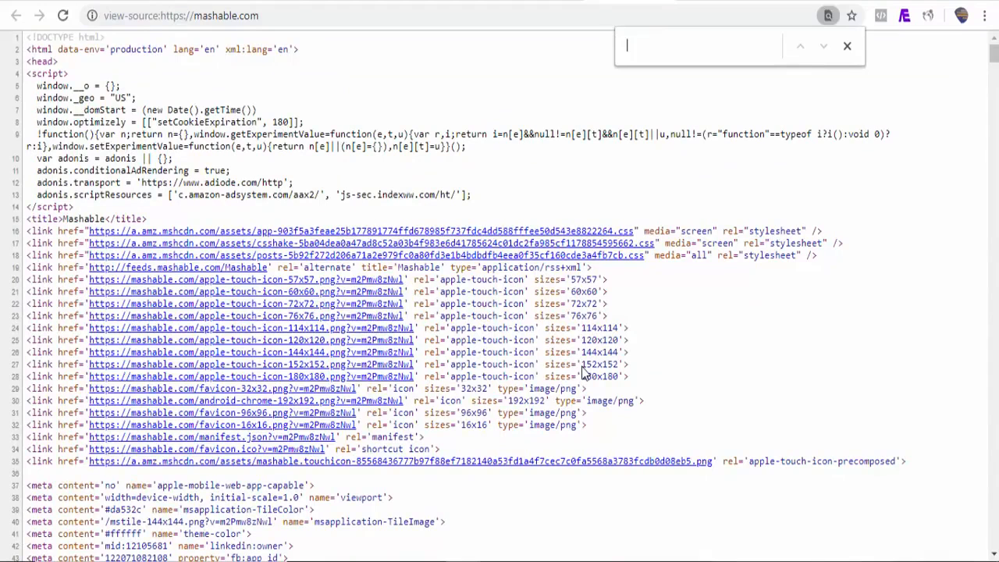
text(rss)
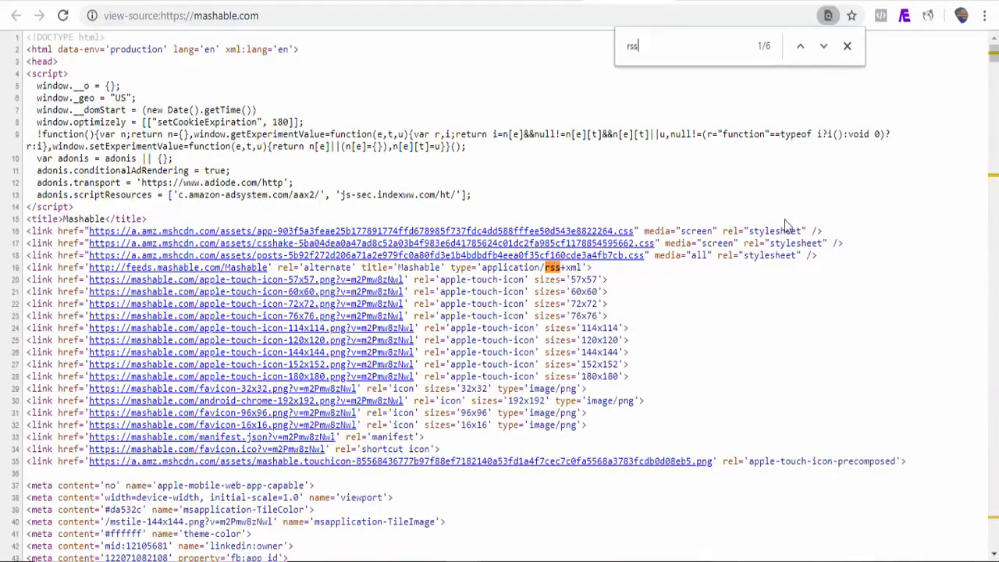
click(824, 47)
drag(395, 302, 235, 295)
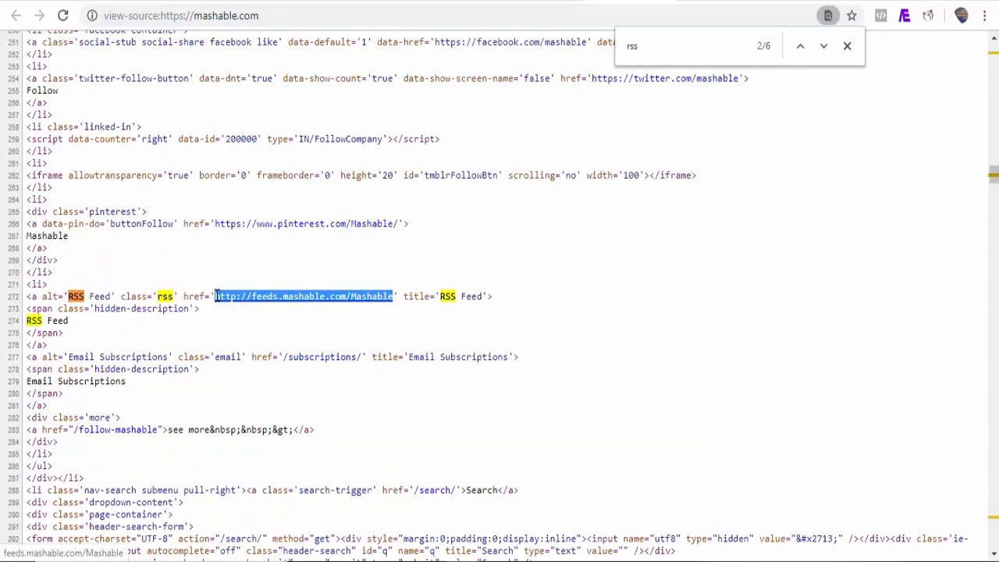
click(51, 3)
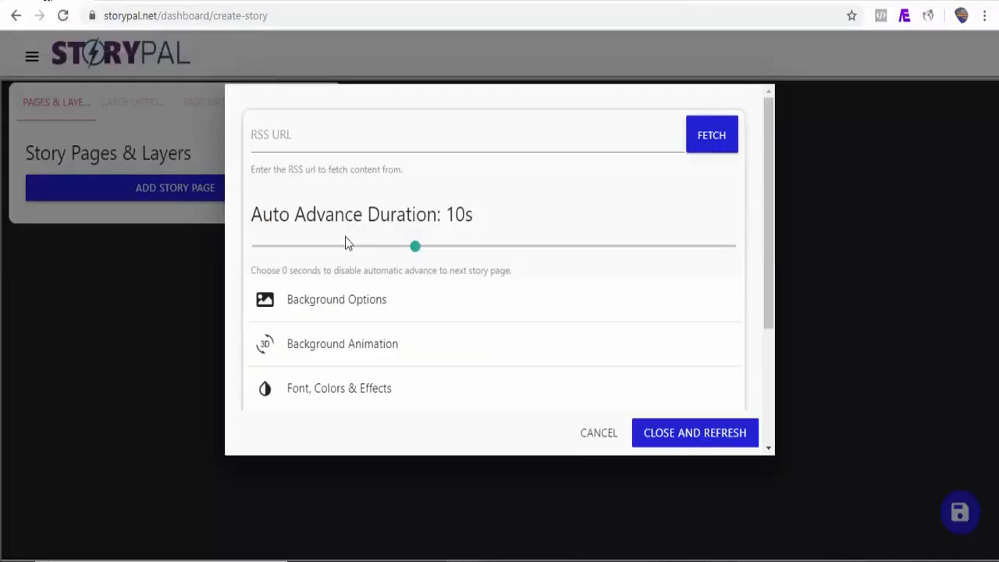
click(340, 139)
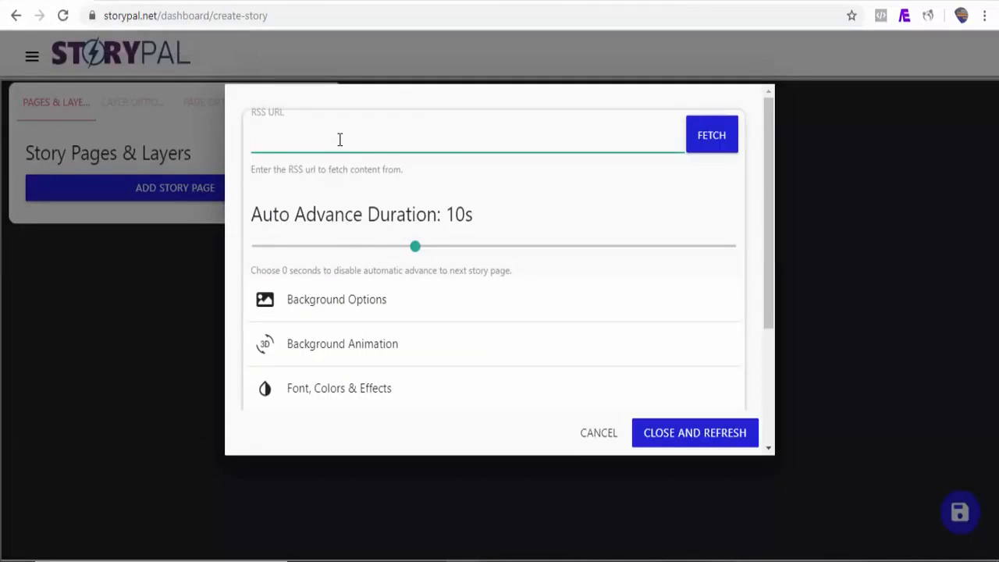
text(http://feeds.mashable.com/Mashable)
Step: Choose a text animation for the fetched content in the content options of the RSS story
drag(771, 251, 770, 283)
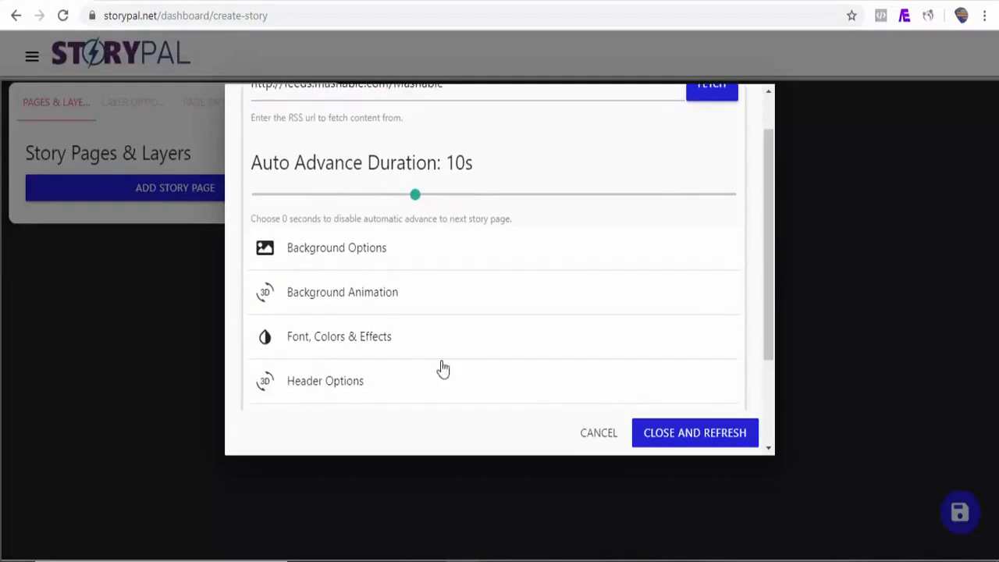
drag(770, 238, 770, 323)
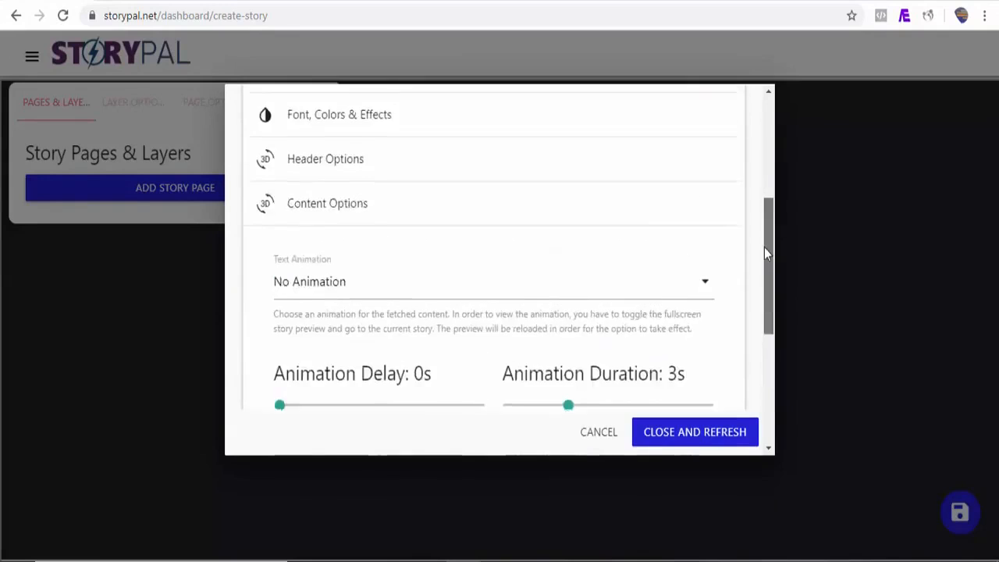
mouse_move(765, 247)
mouse_down()
mouse_move(763, 234)
mouse_move(763, 263)
mouse_up()
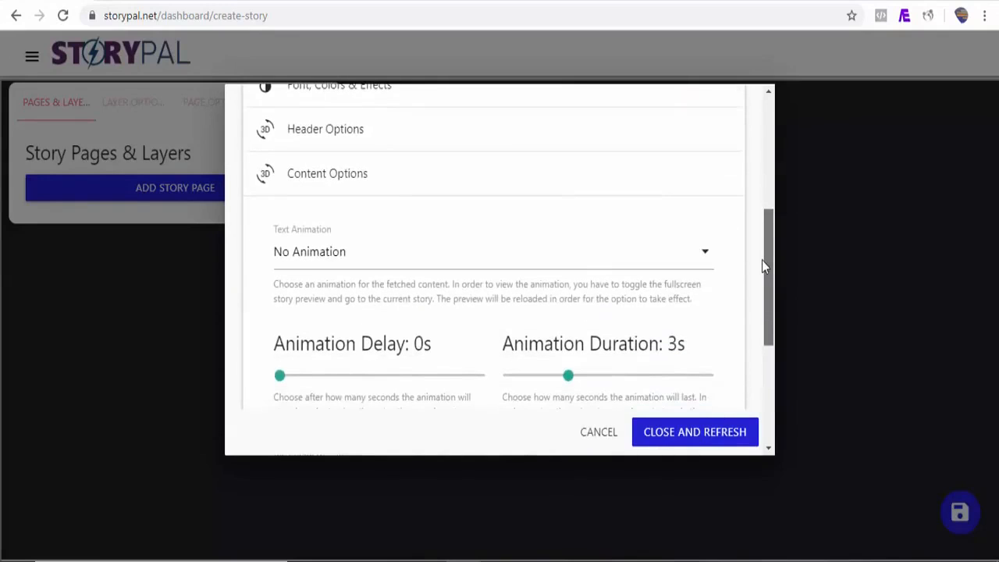
click(578, 261)
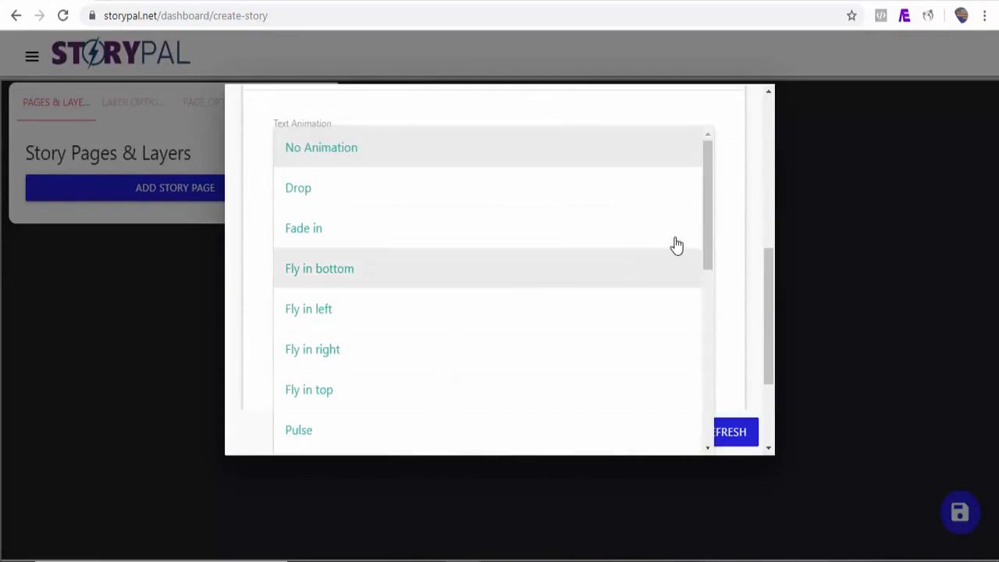
click(443, 205)
Step: Set the button text for the fetched pages to "Learn More" in the button options
drag(769, 312, 769, 361)
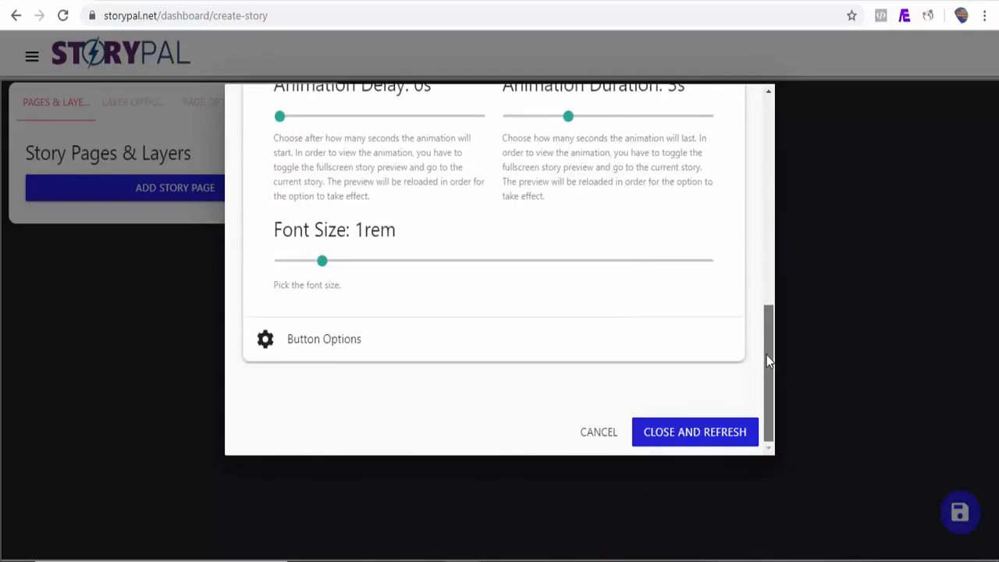
click(344, 352)
scroll(530, 333, down, 3)
drag(771, 251, 763, 224)
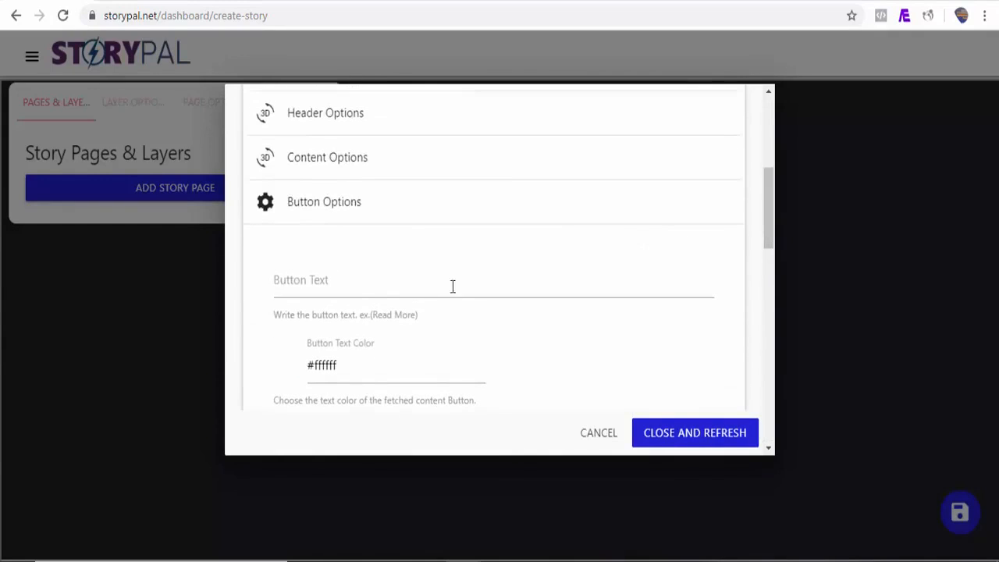
click(349, 294)
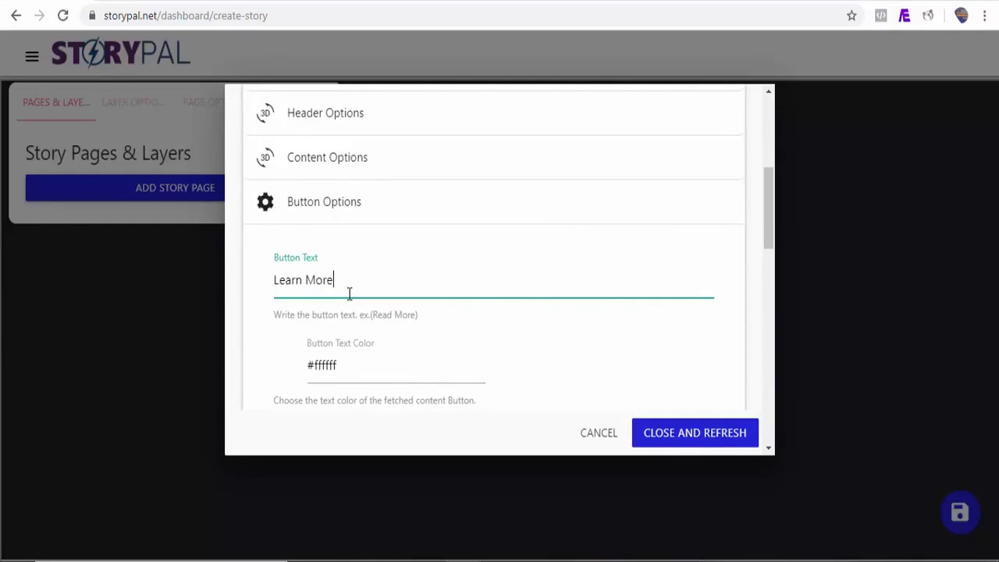
Step: Fetch the Mashable RSS feed and decline automatic story creation so that items can be added manually
drag(769, 234, 776, 162)
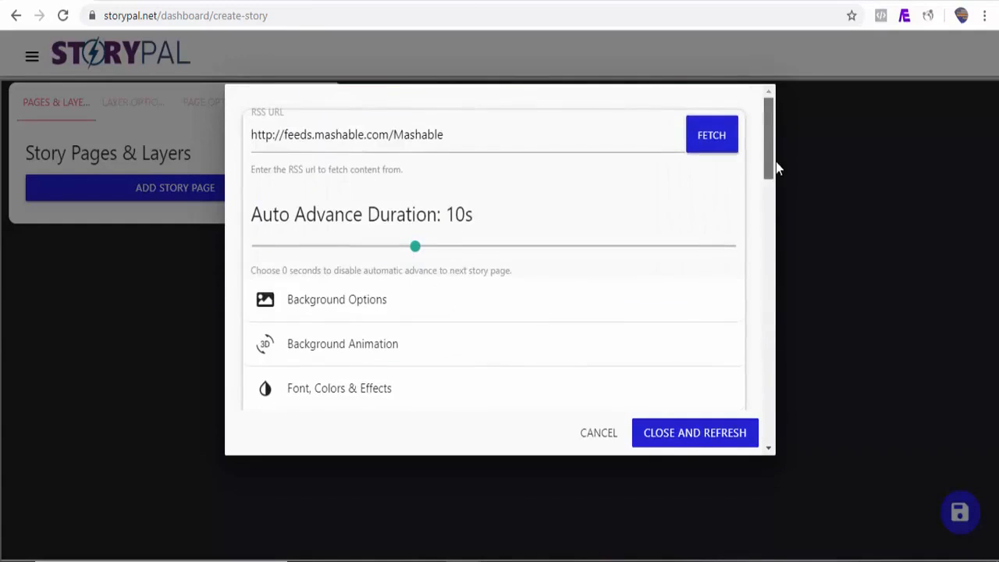
click(712, 141)
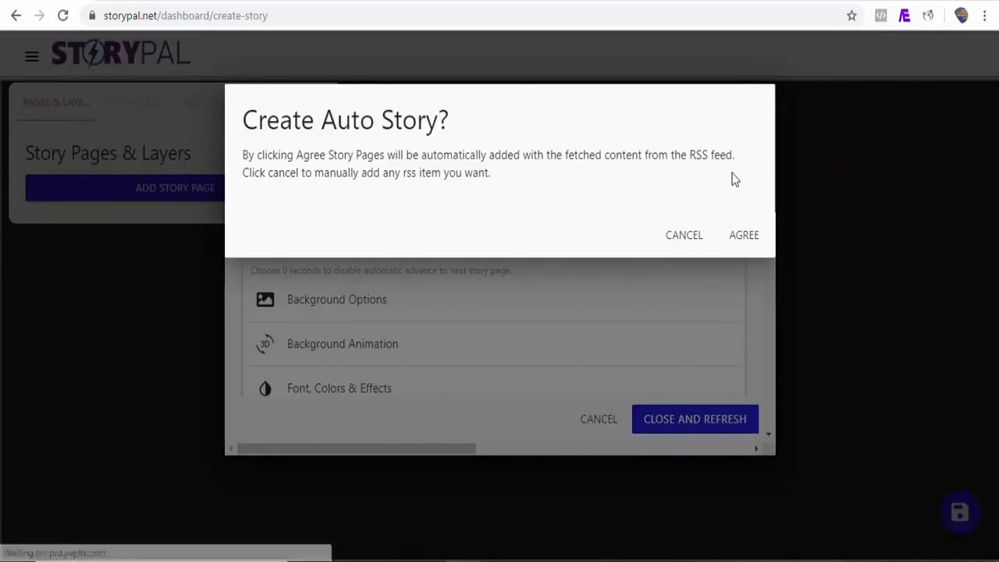
click(684, 236)
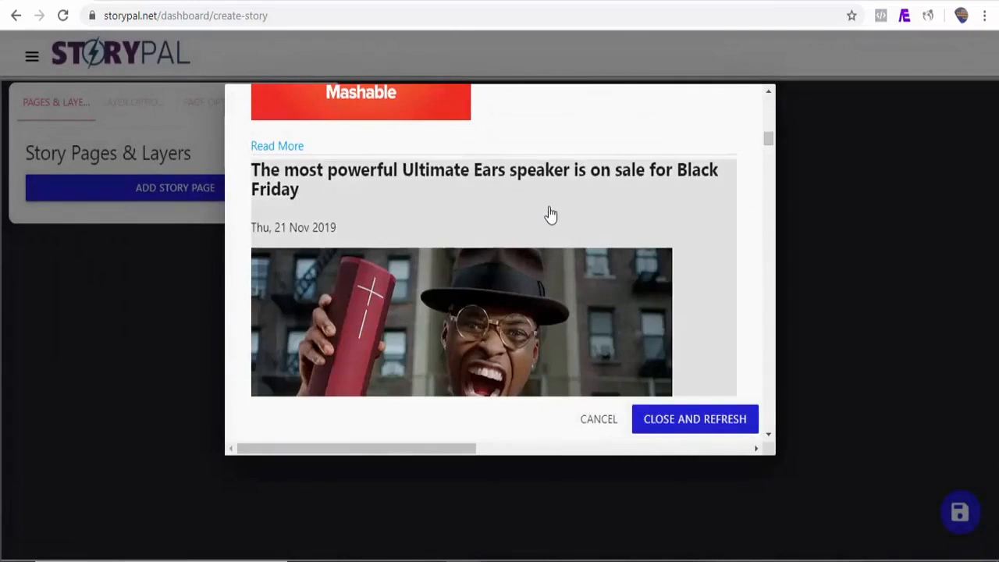
Step: Add the Ultimate Ears speaker, stand mixers, Facebook criticism and Microsoft Black Friday feed items as story pages, then return to the editor
drag(770, 145, 767, 155)
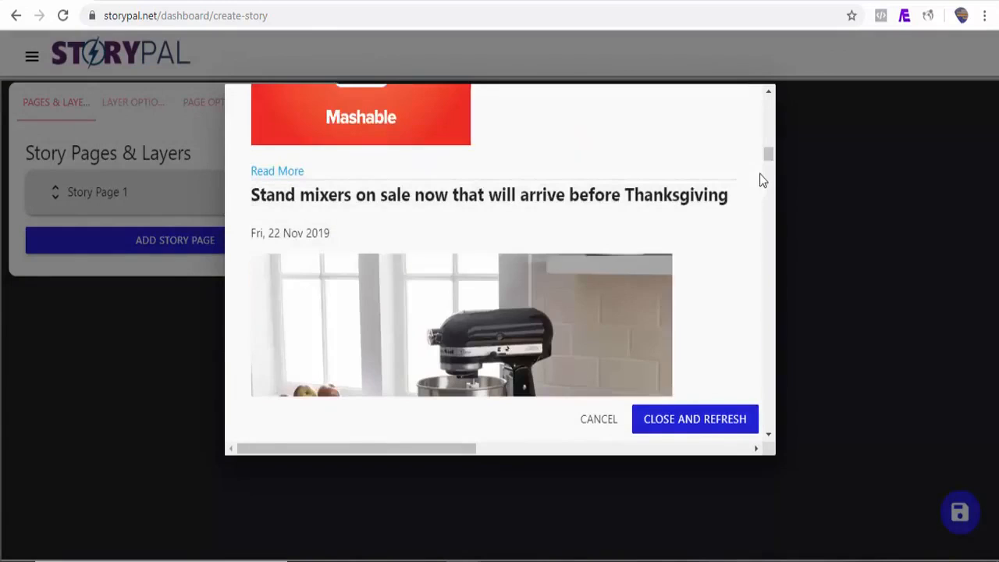
click(715, 225)
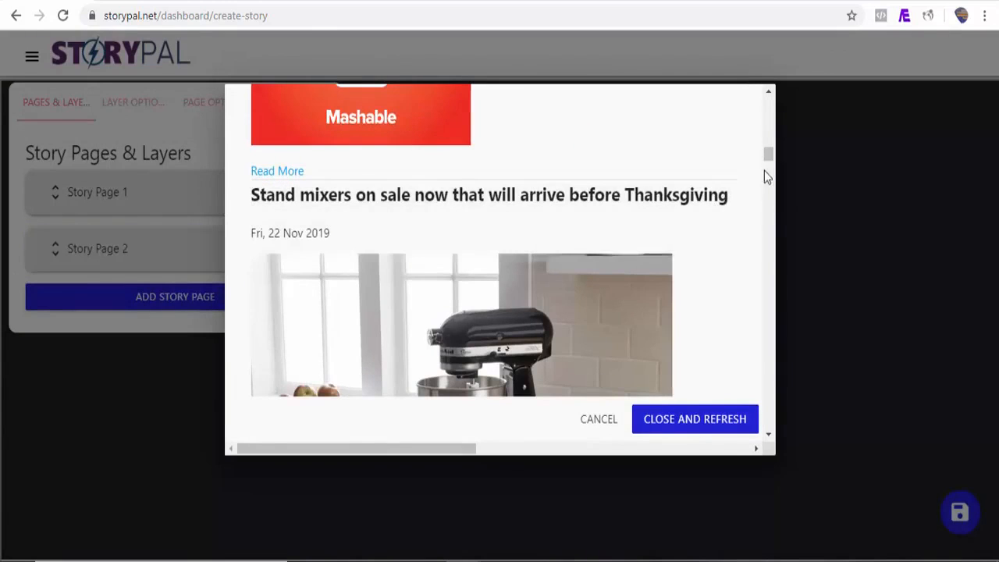
drag(769, 162, 768, 217)
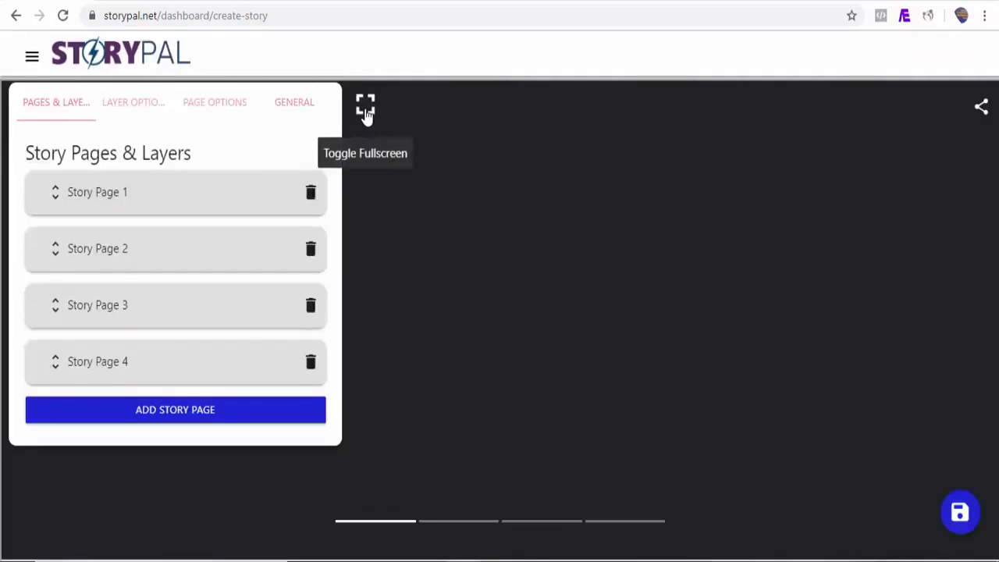
Step: Preview the new story in full screen, go through its pages to the last one, and leave the preview
click(367, 117)
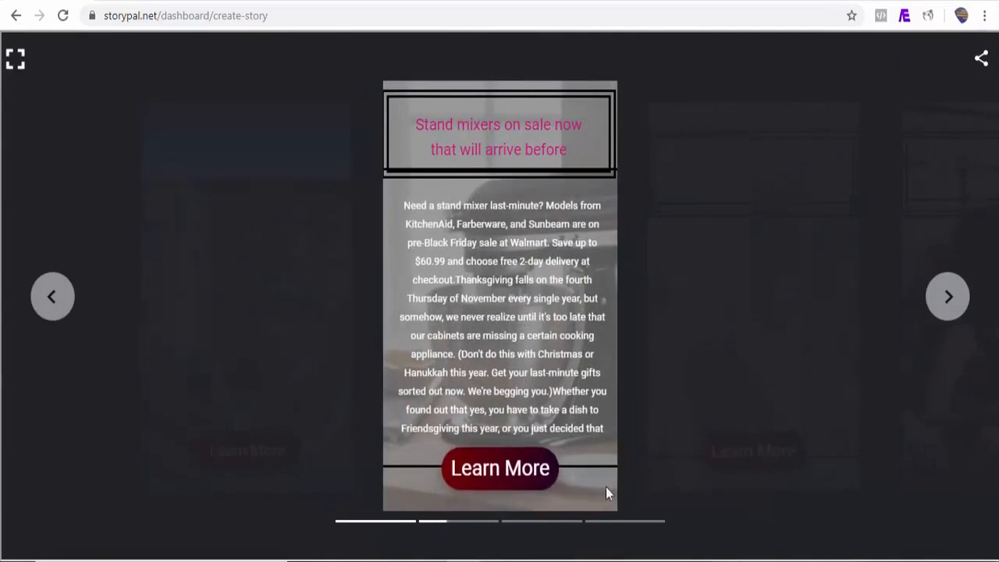
click(951, 301)
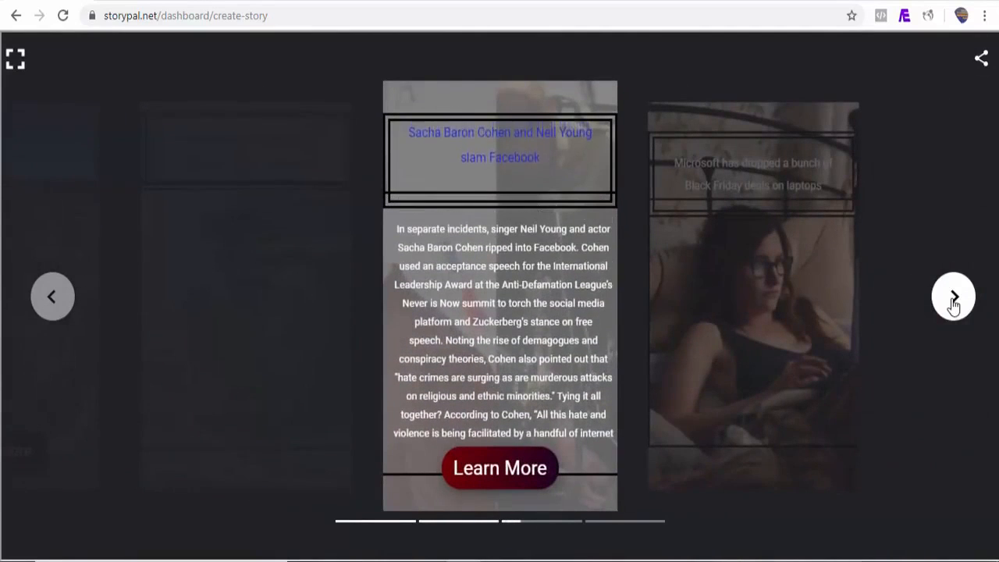
click(953, 301)
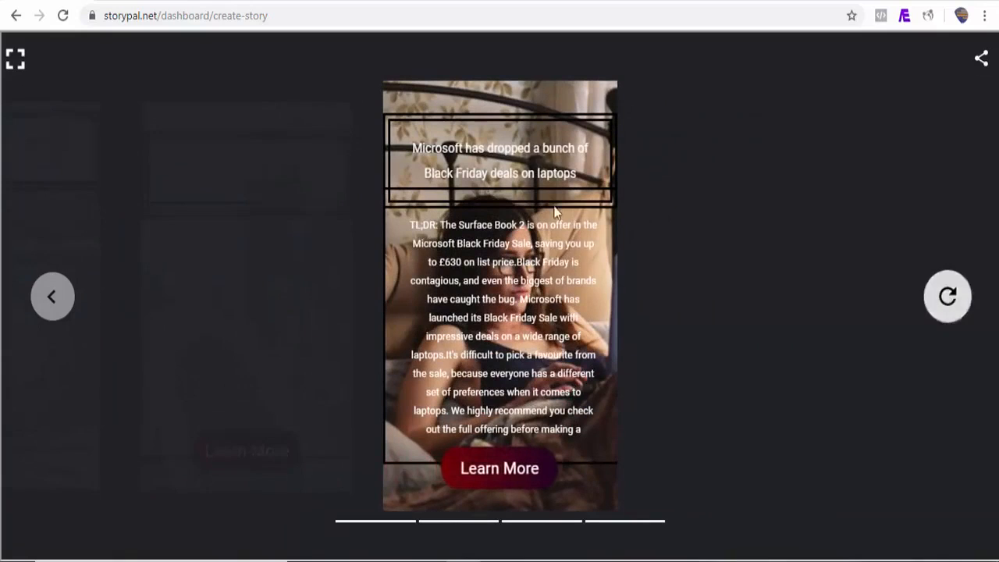
click(15, 58)
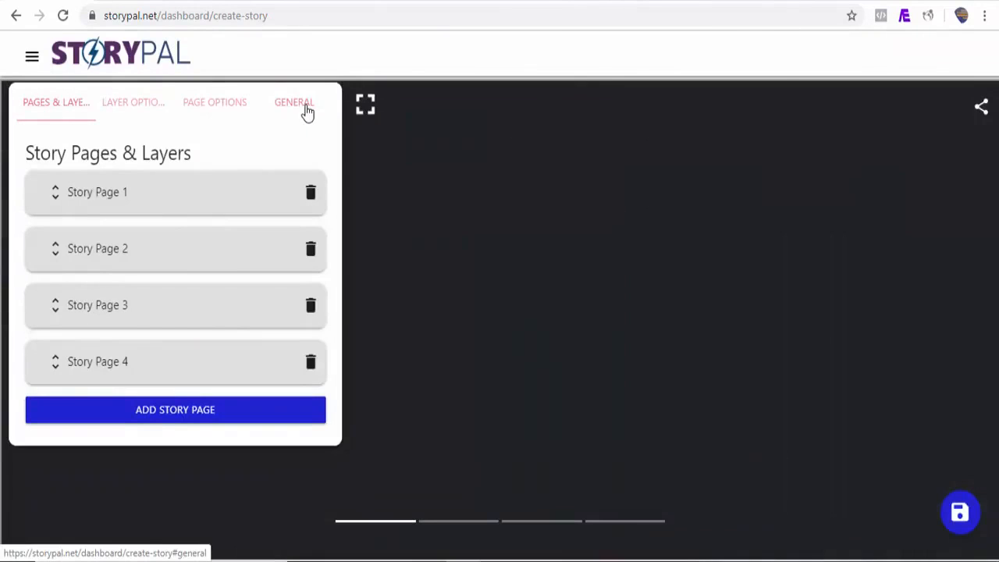
Step: Choose the friendship and camping stock images for the story's poster in the general settings and save the story
click(306, 113)
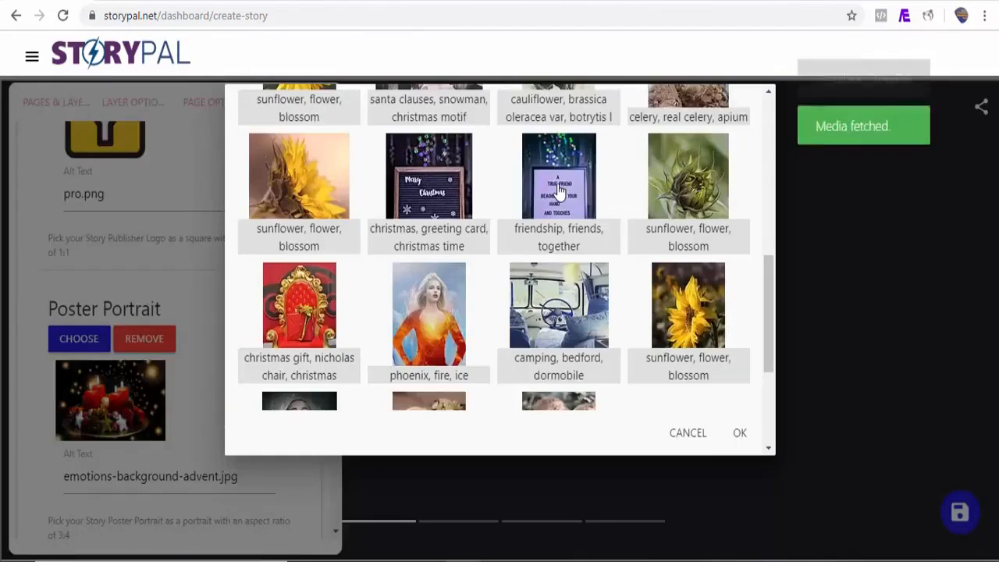
click(559, 190)
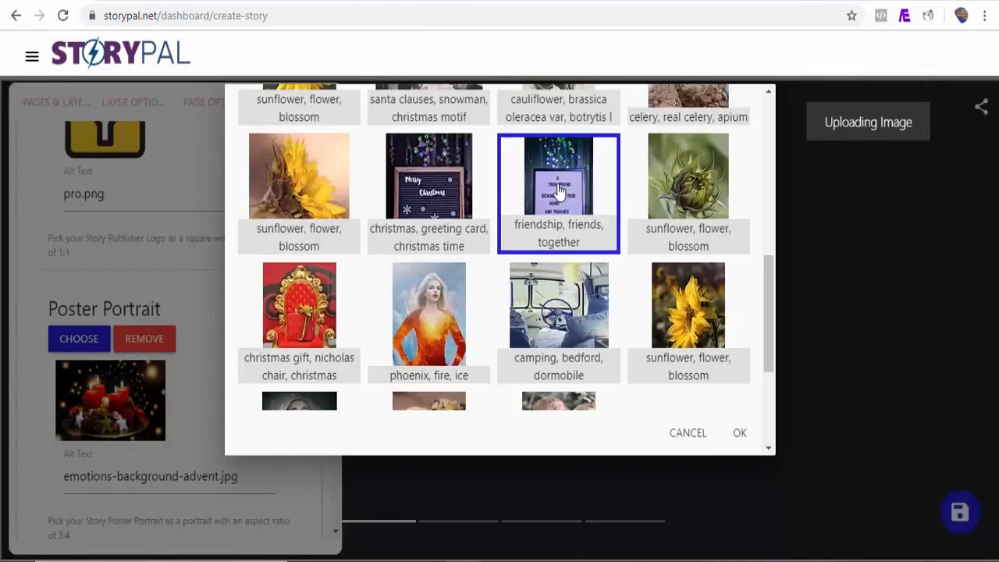
click(528, 344)
click(741, 434)
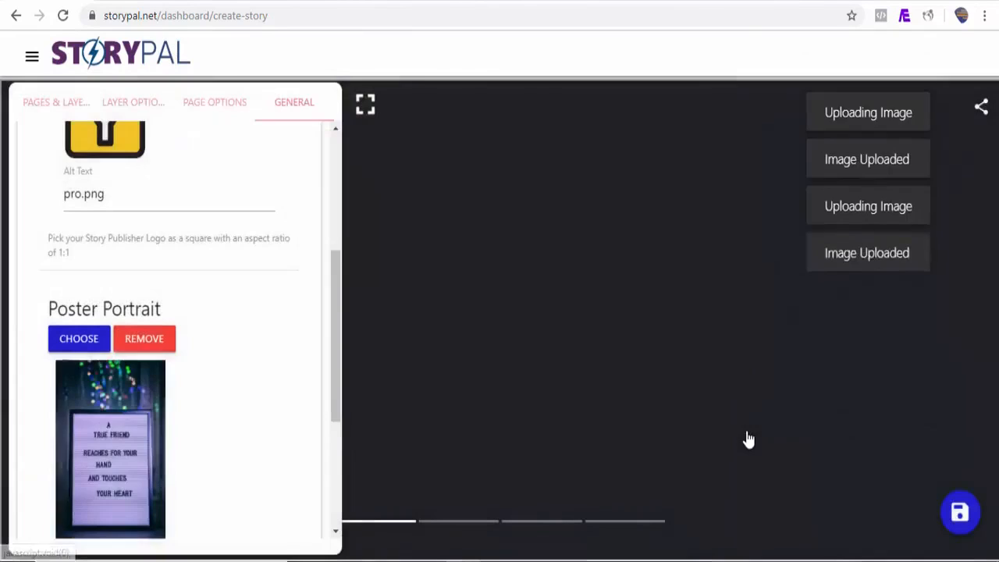
click(961, 516)
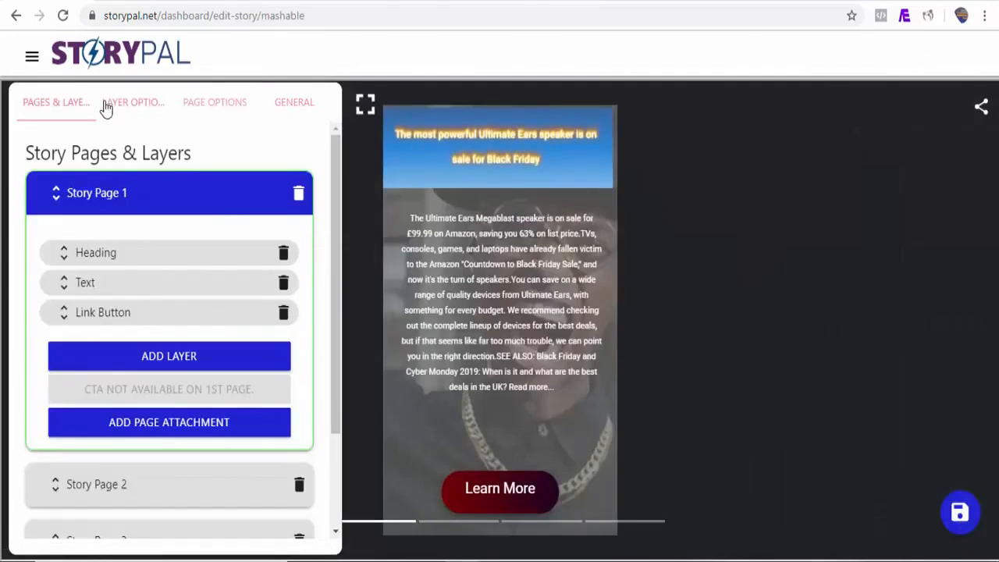
Step: Create and save a bookend titled "Demo bookend" with Email, Facebook, LinkedIn, Pinterest, Tumblr, Twitter and Whatsapp as share providers
click(33, 61)
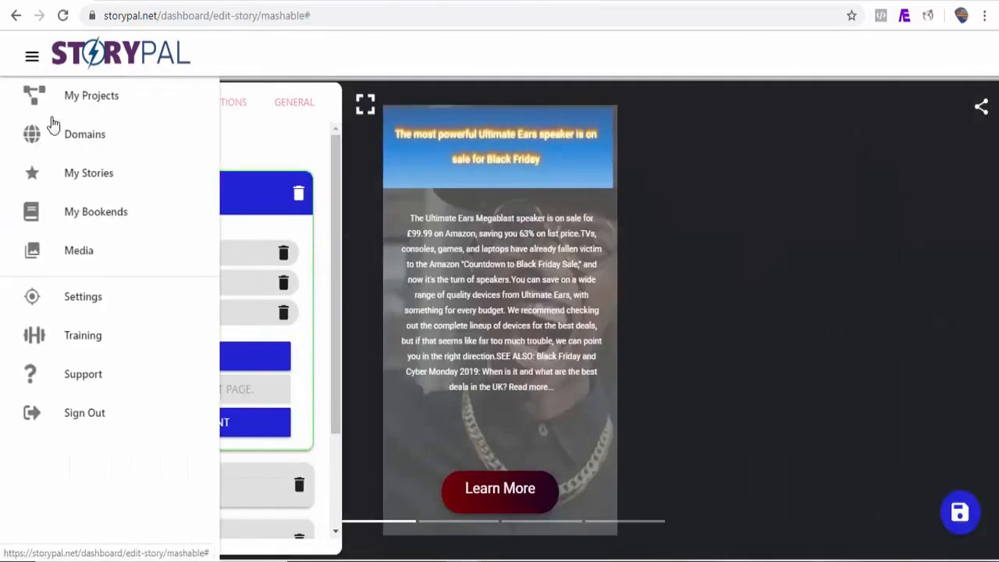
click(98, 219)
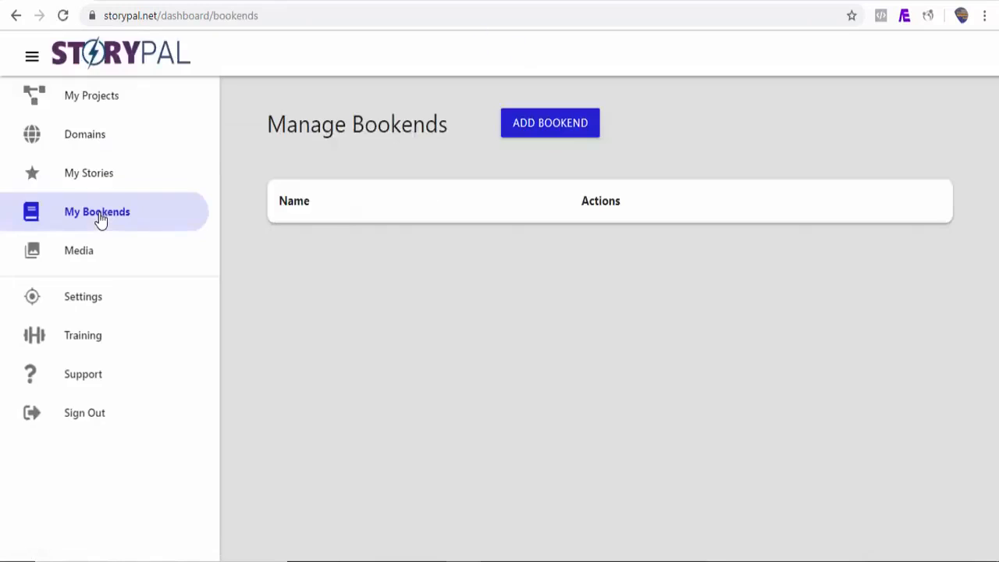
click(565, 134)
click(272, 187)
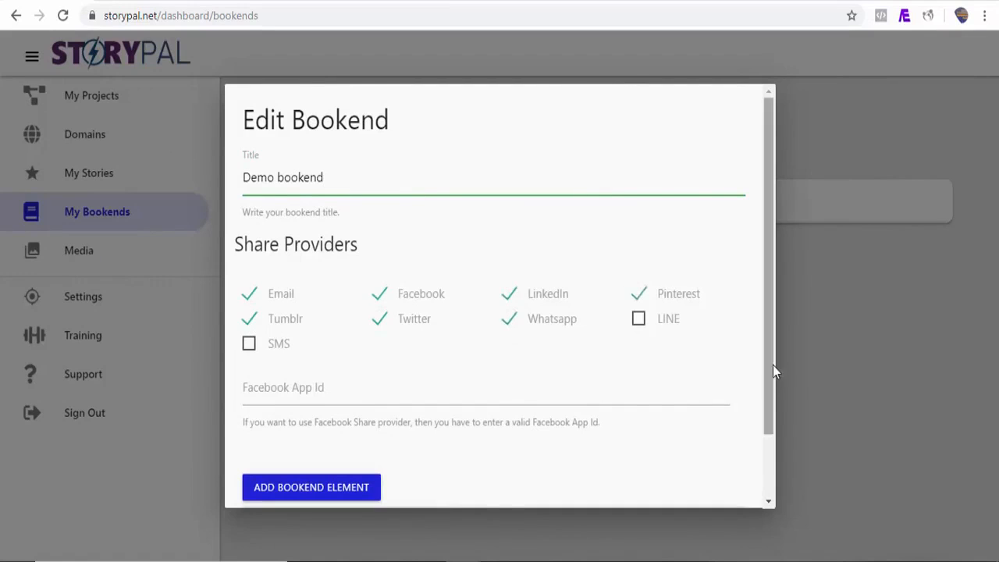
scroll(773, 365, down, 1)
click(734, 486)
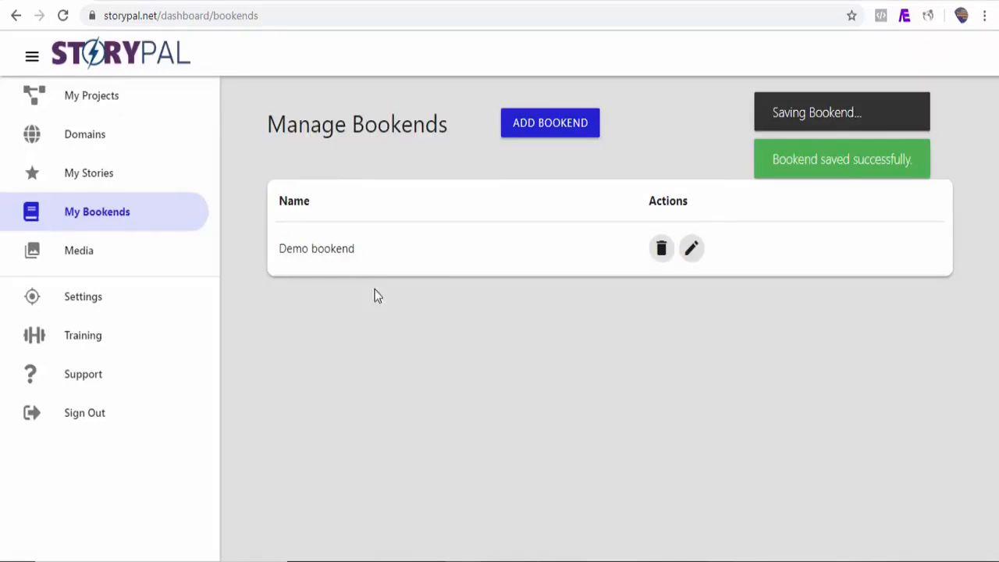
Step: Open the story "What Exactly Is Google AMP Story?" for editing from the list of all stories
click(108, 177)
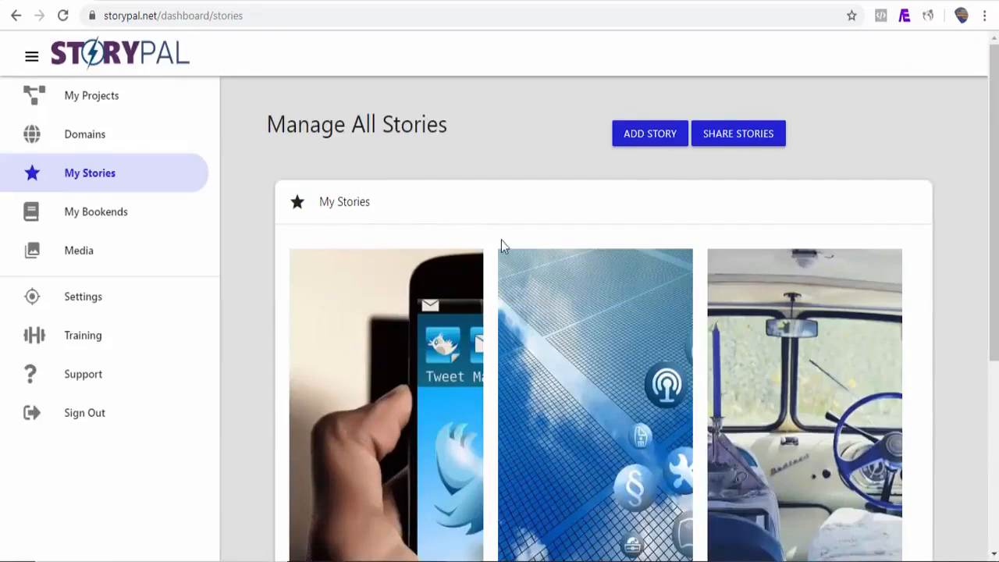
scroll(516, 359, down, 3)
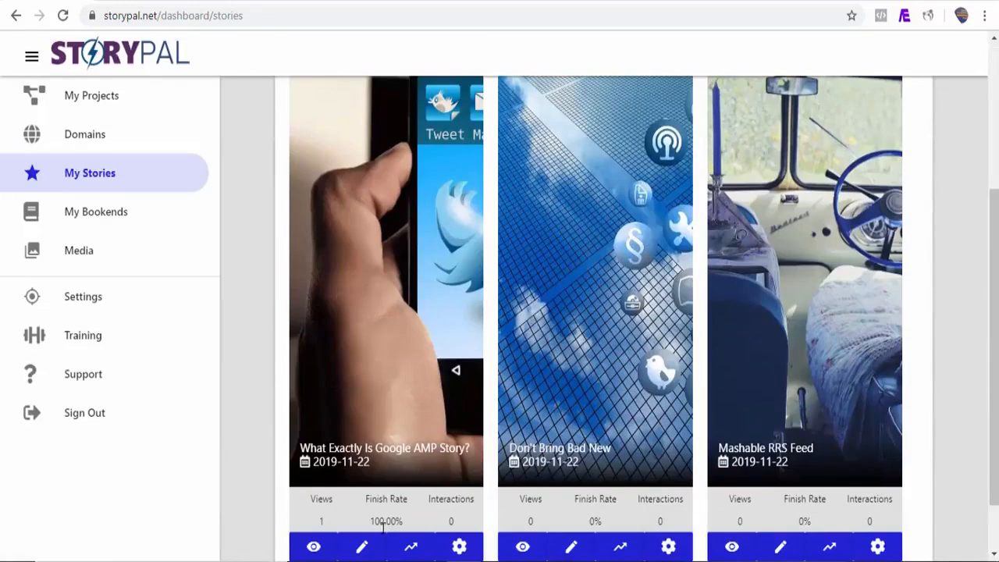
click(362, 548)
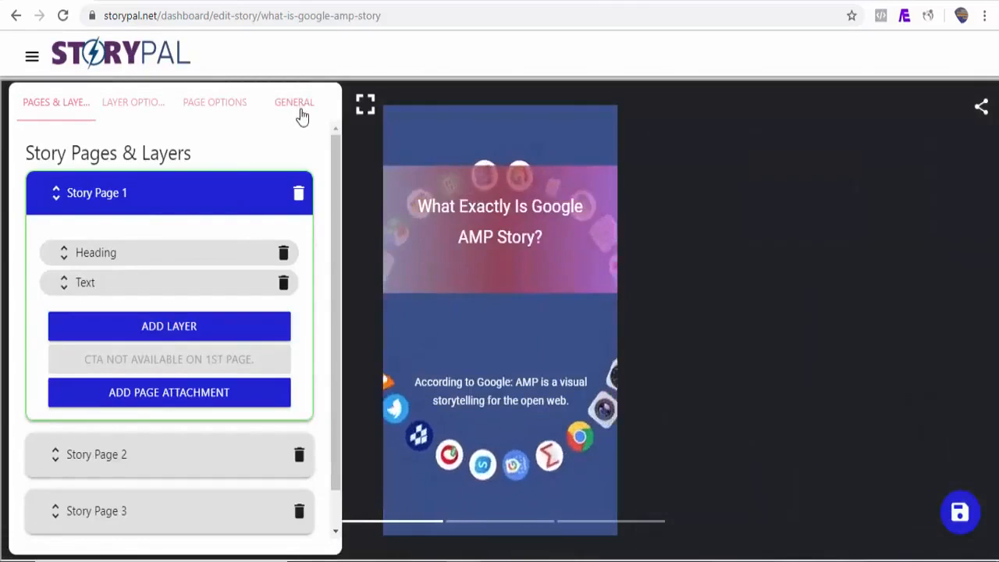
Step: Assign "Demo bookend" to the Google AMP story in its general settings and save the story
click(298, 106)
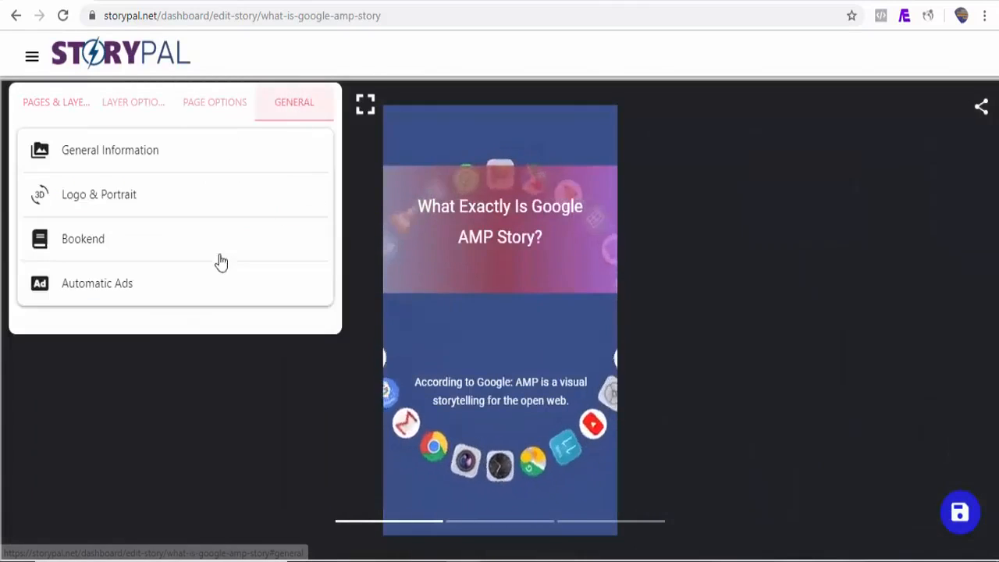
click(133, 254)
click(123, 309)
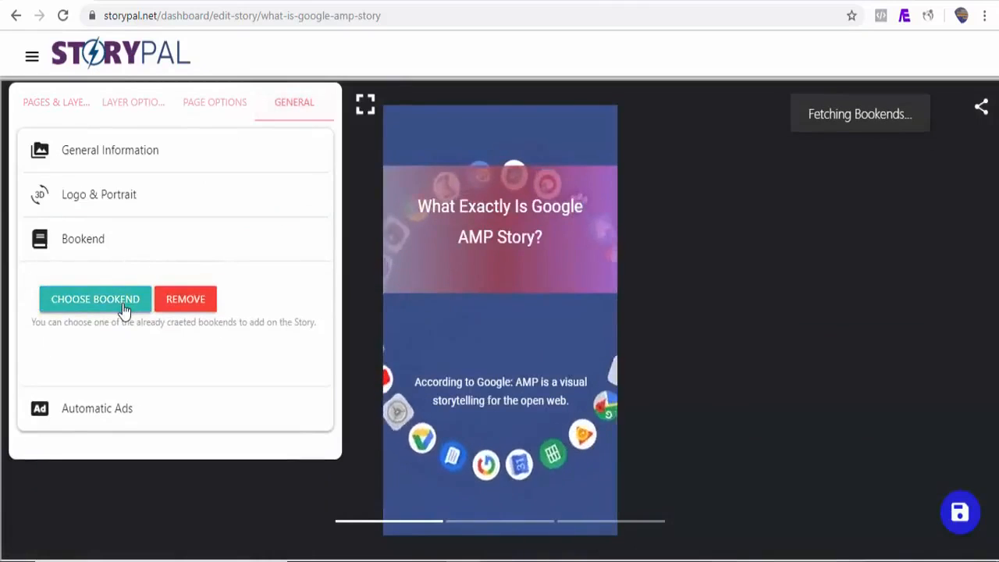
click(382, 184)
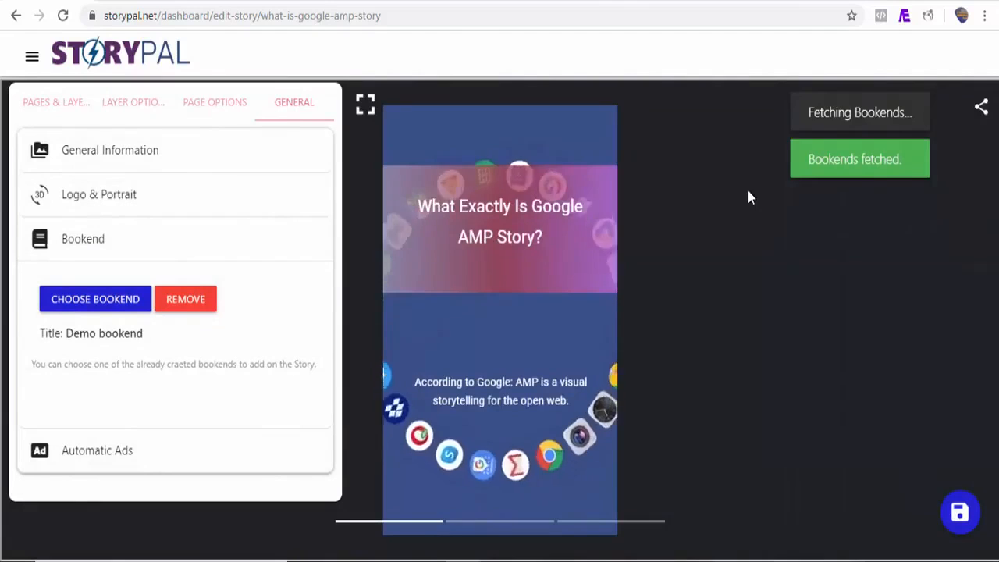
click(968, 513)
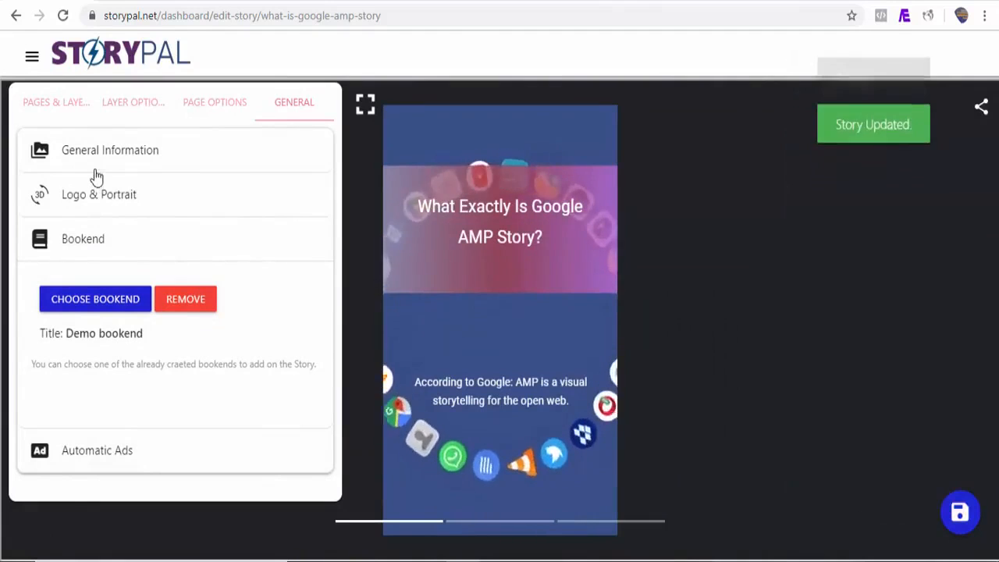
Step: Open the Mashable RSS story from the list of all stories and assign "Demo bookend" to it
click(31, 65)
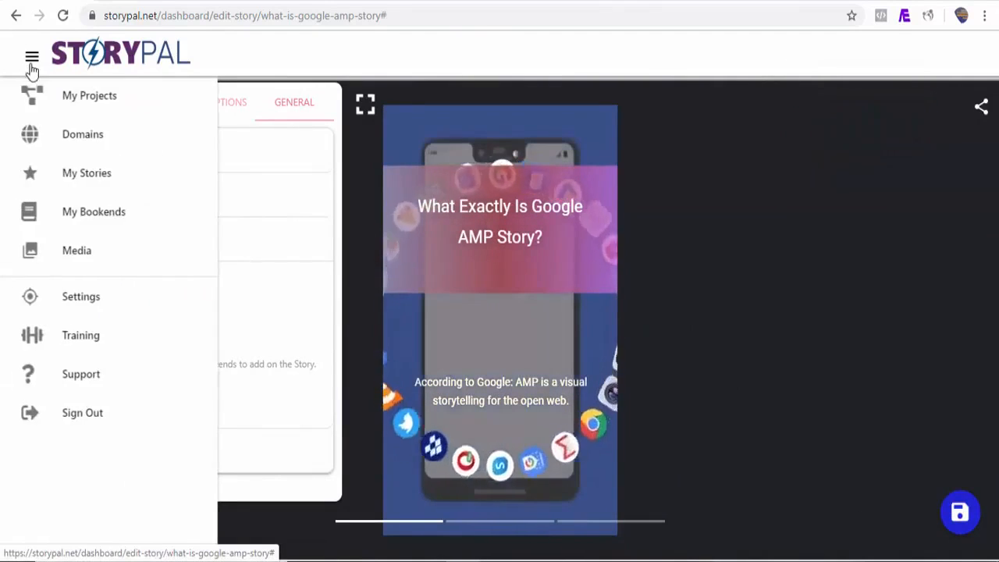
click(90, 188)
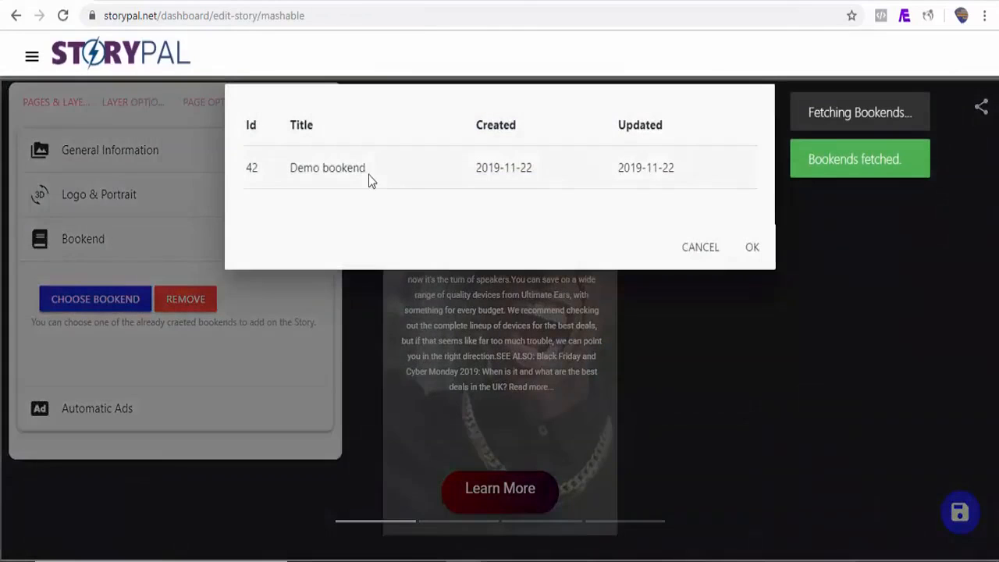
click(368, 175)
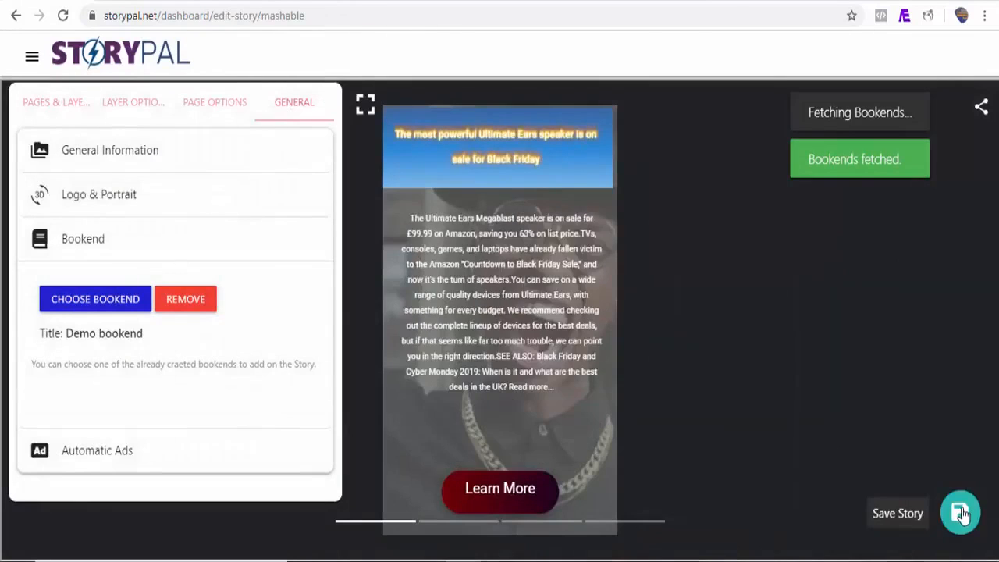
Step: Save the Mashable story and open its published version from the list of all stories
click(962, 515)
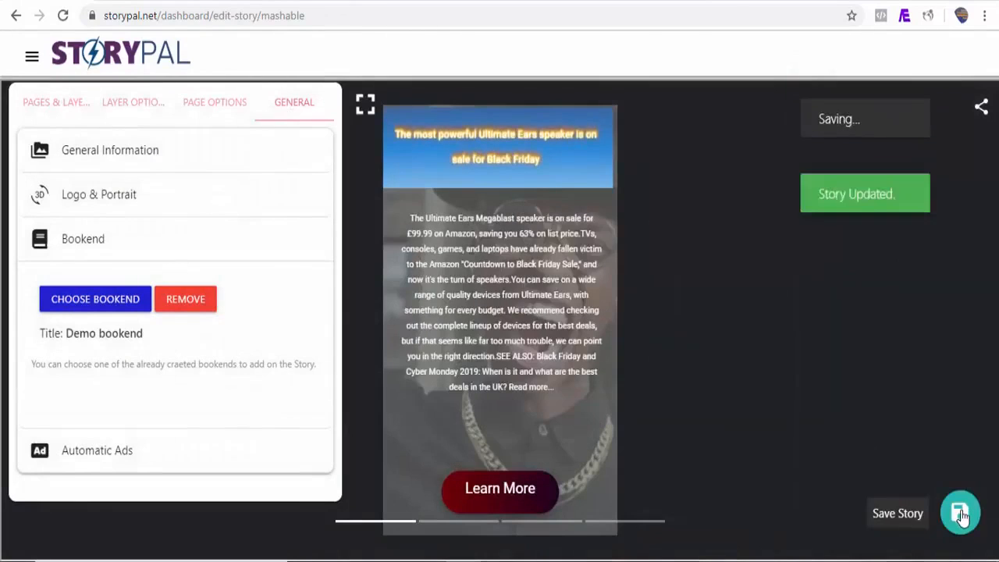
click(32, 56)
click(109, 180)
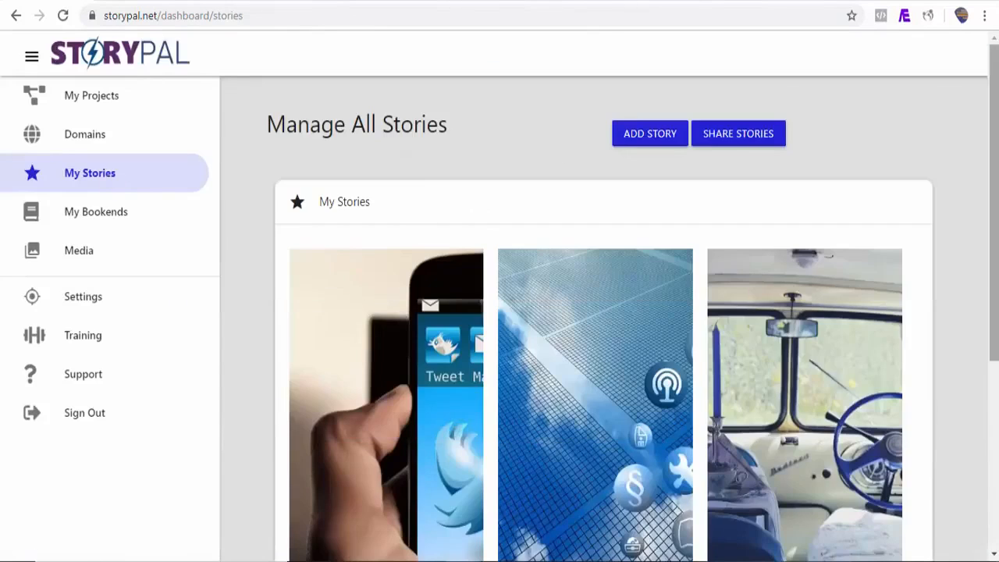
scroll(604, 319, down, 3)
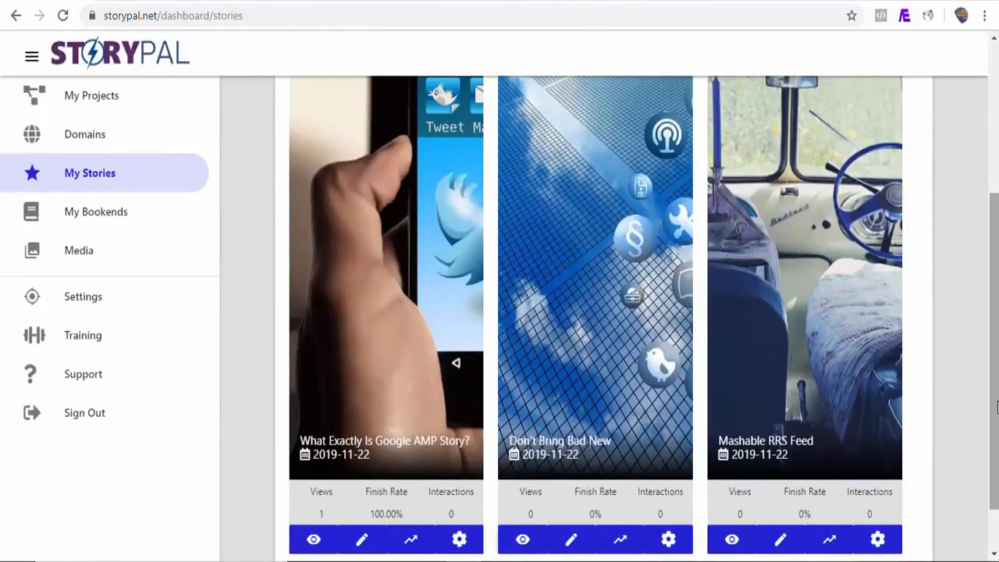
scroll(859, 457, down, 1)
click(732, 488)
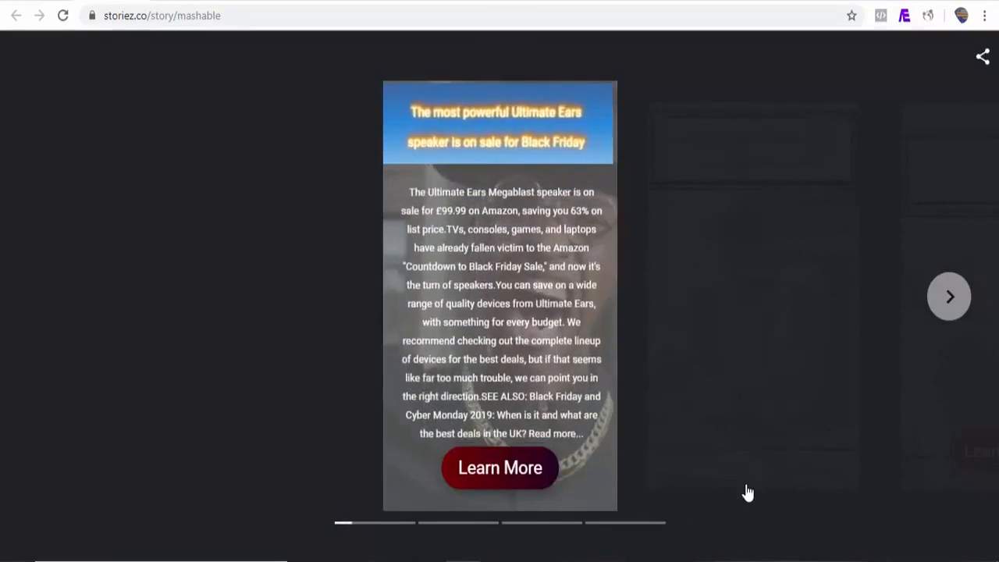
Step: Page through the published Mashable story to its last page and view its share providers
click(954, 309)
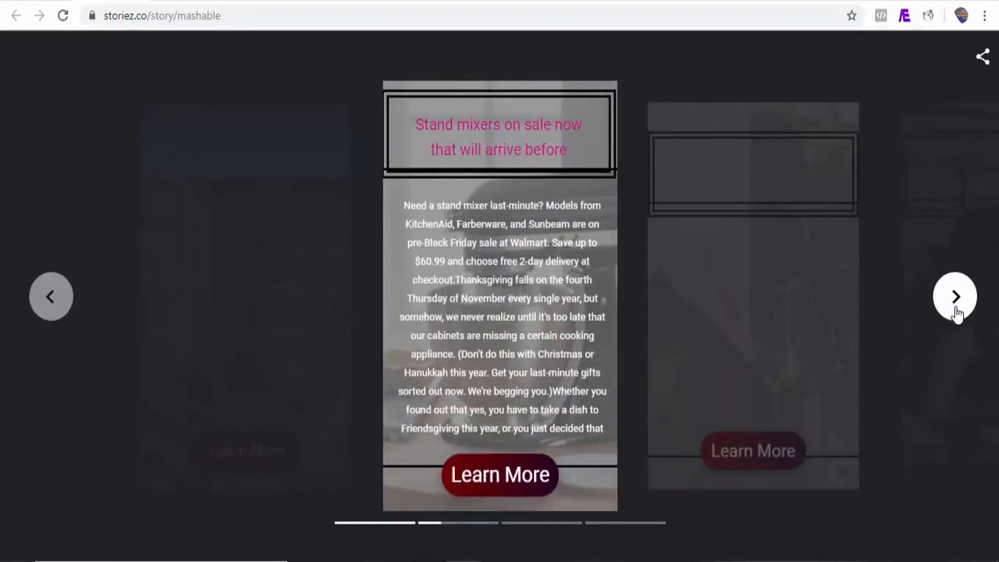
click(956, 310)
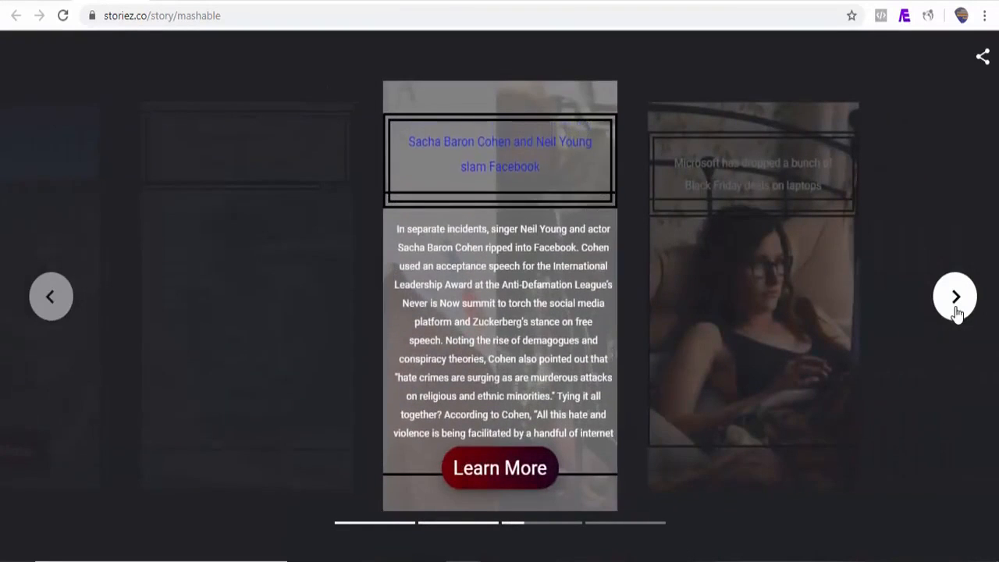
click(957, 305)
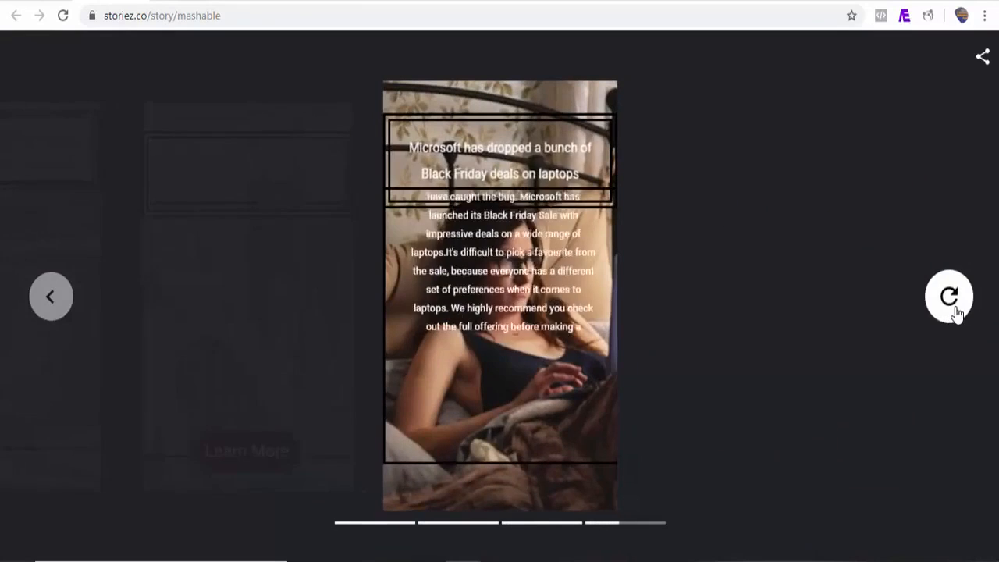
click(983, 61)
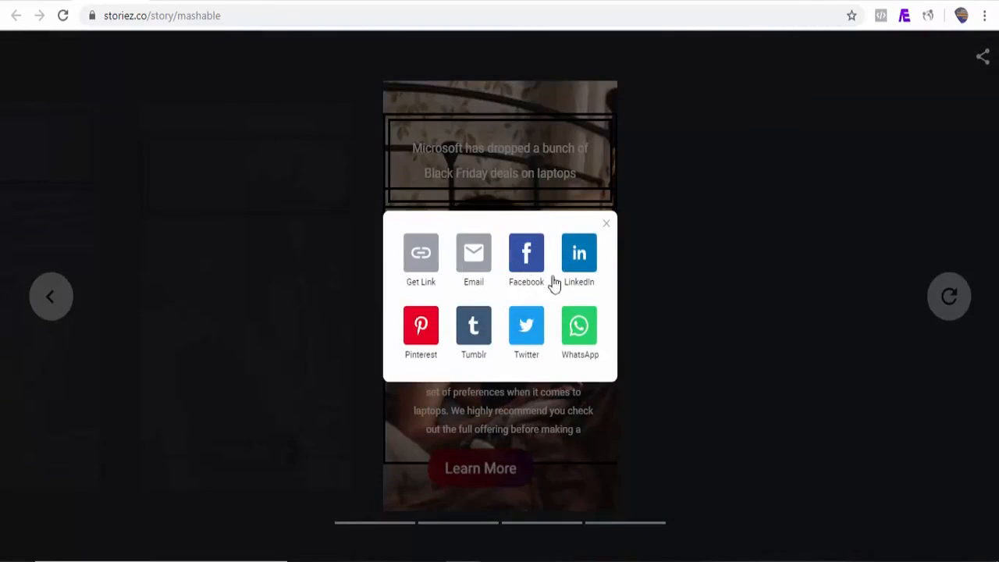
Step: Return to the list of all stories and open the sharing options of the Mashable story
click(17, 13)
drag(994, 250, 994, 288)
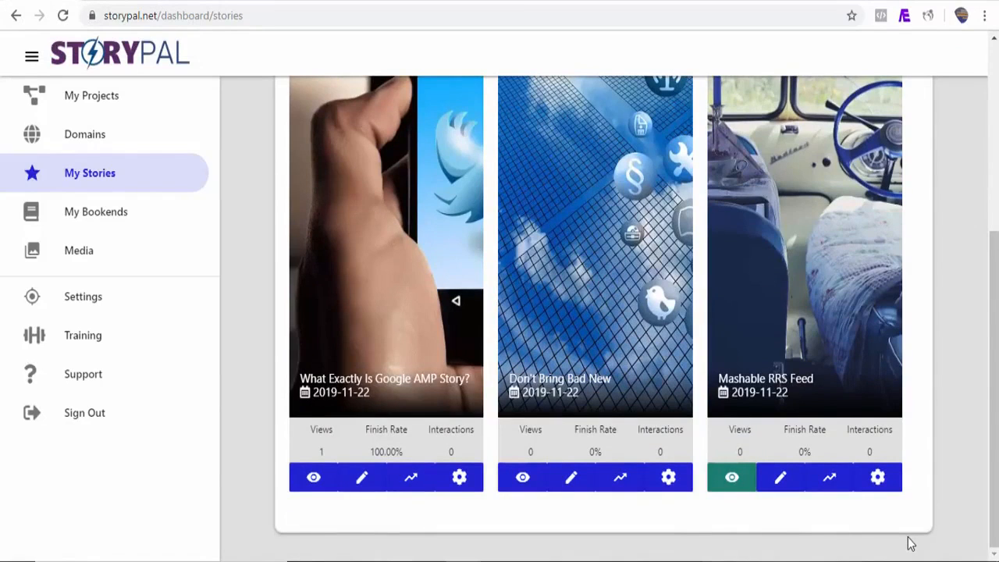
click(878, 479)
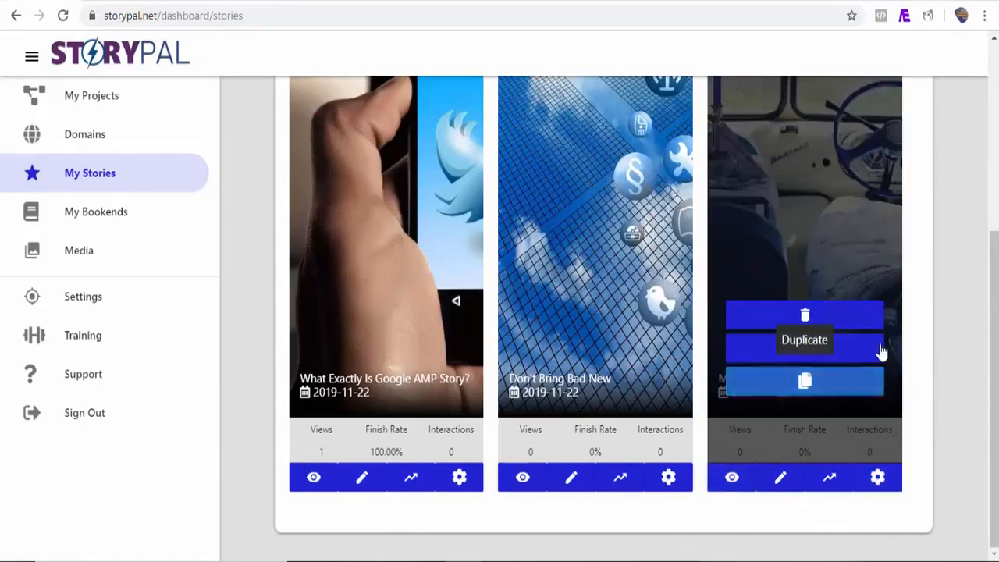
click(804, 358)
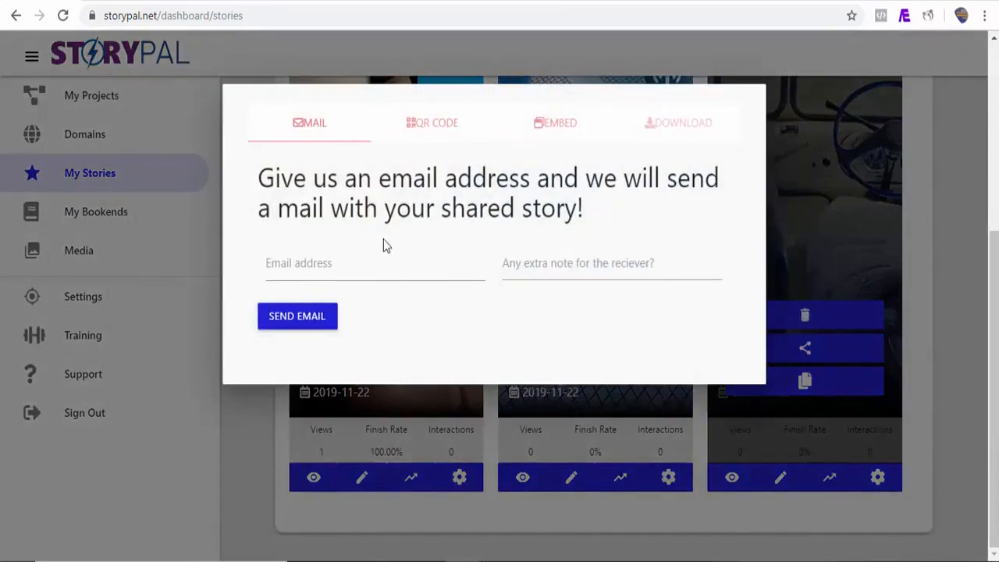
Step: View the Mashable story's QR code and copy its complete embed frame code
click(432, 125)
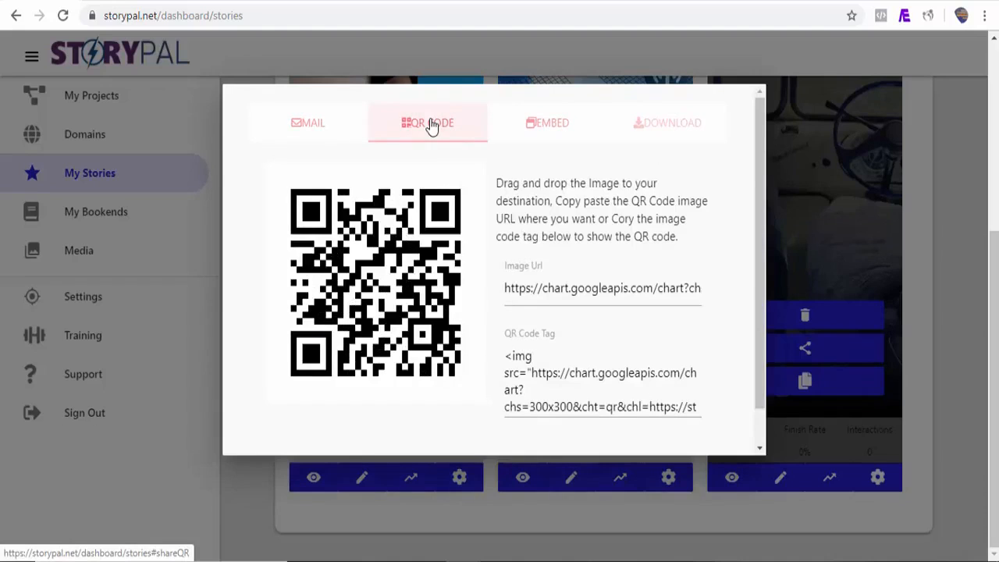
click(551, 126)
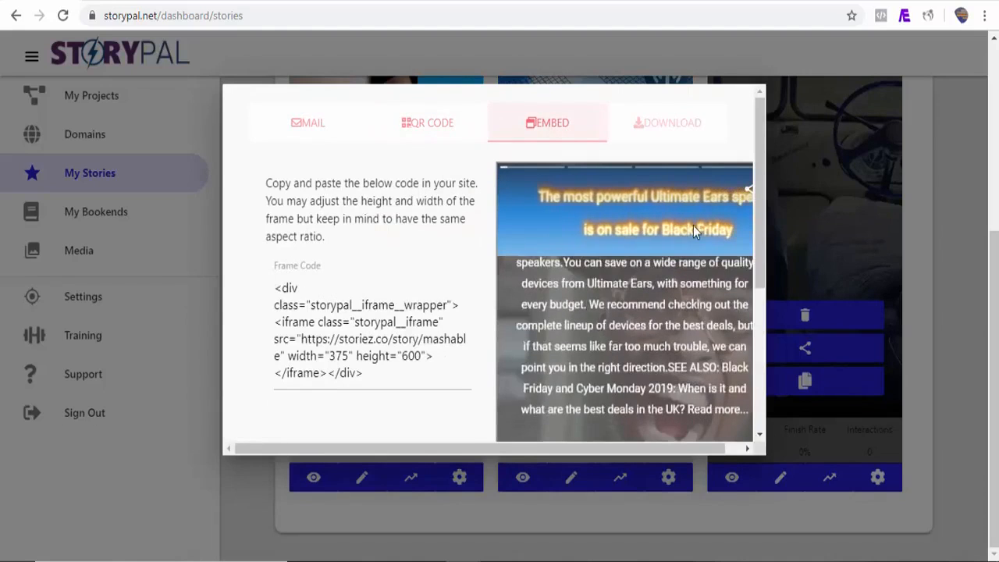
mouse_move(762, 234)
mouse_down()
mouse_move(760, 315)
mouse_move(755, 242)
mouse_up()
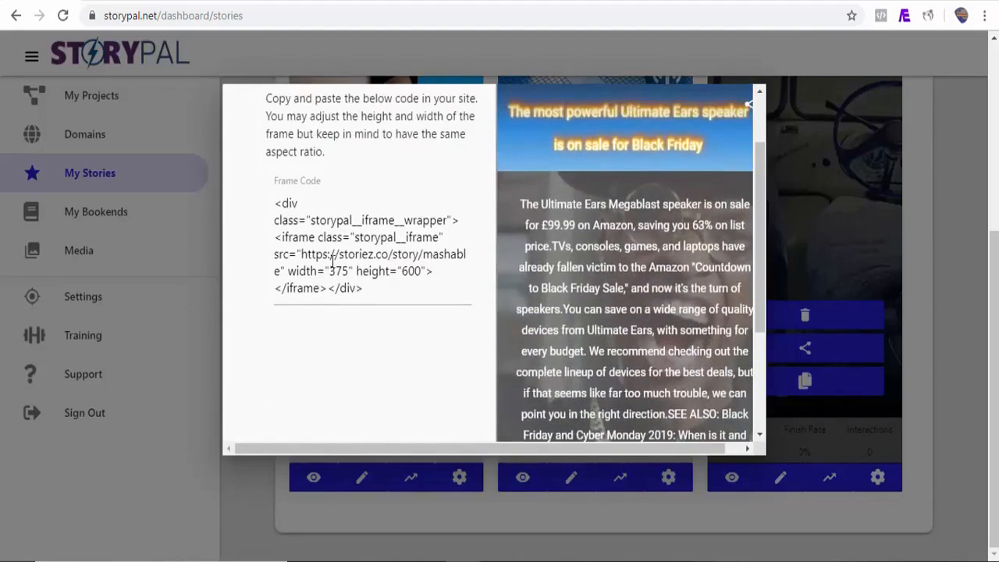
drag(275, 205, 344, 295)
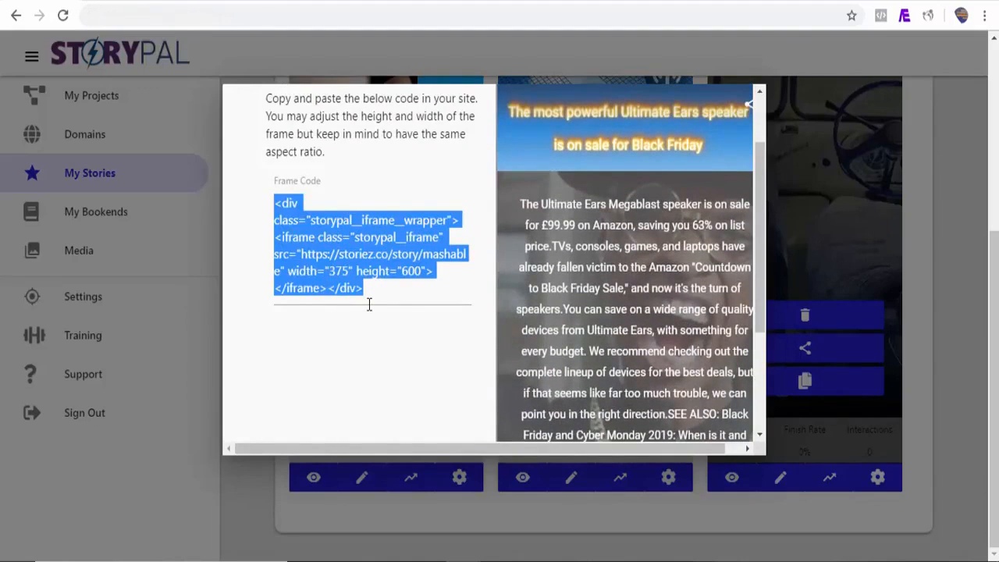
Step: Switch to the new WordPress post and add a Custom HTML block containing the copied Mashable story frame code
click(798, 1)
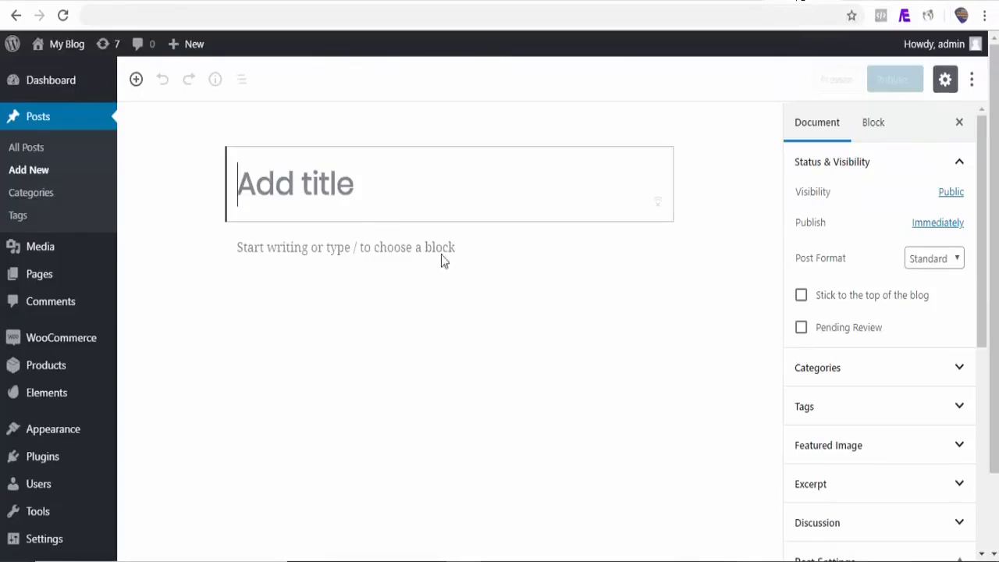
click(204, 248)
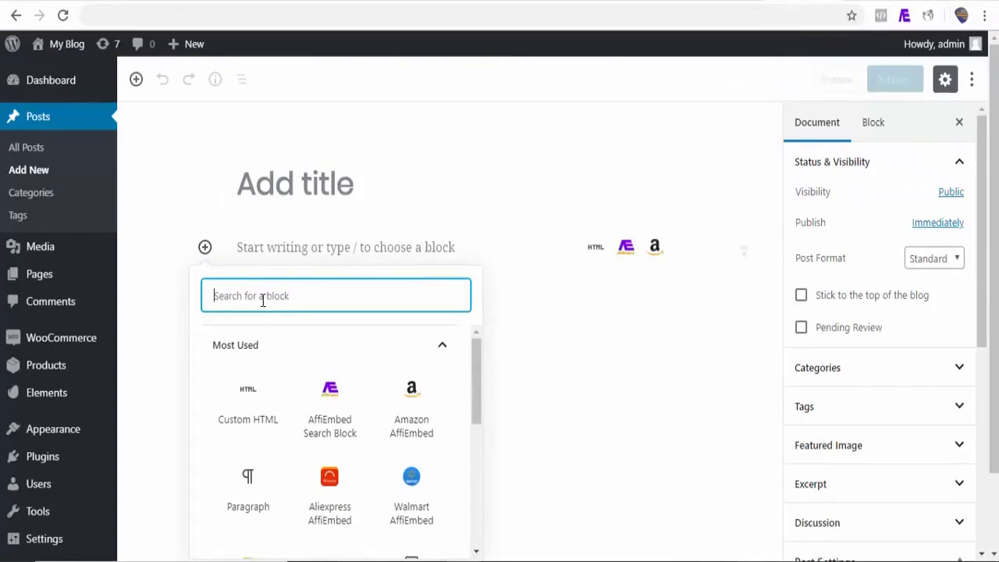
click(258, 407)
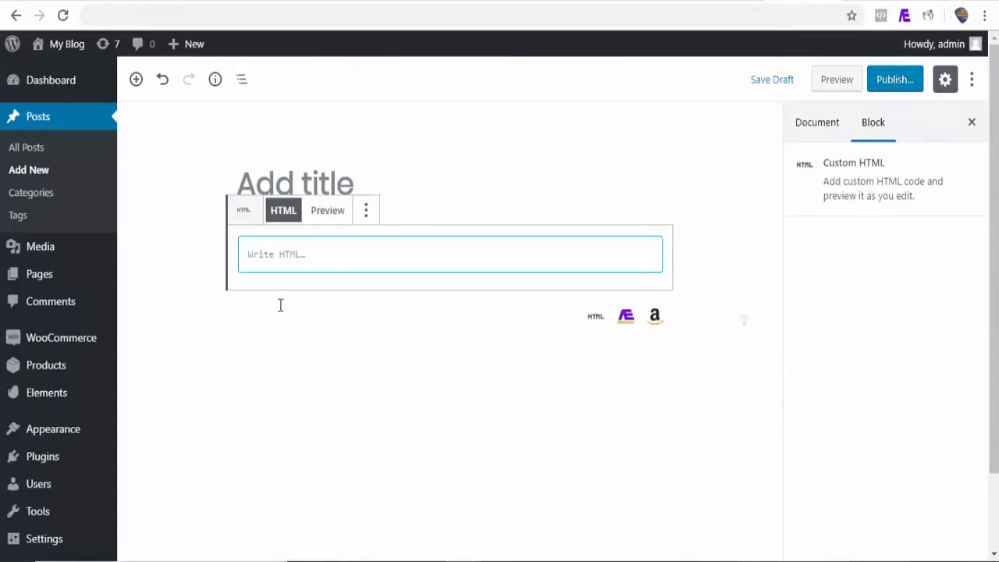
text(<div class="storypal__iframe__wrapper"><iframe class="storypal__iframe" src="https://storiez.co/story/mashable" width="375" height="600"></iframe></div>)
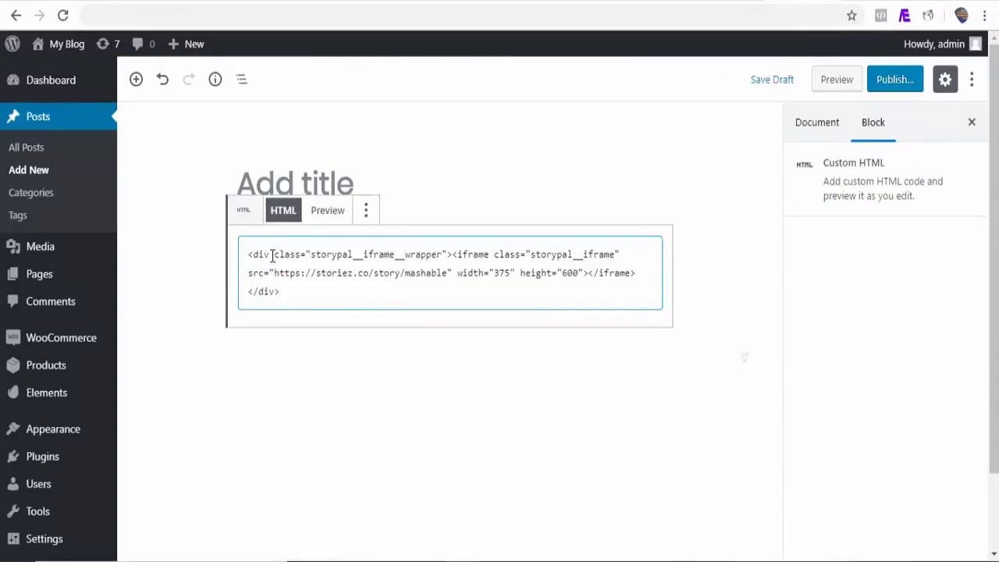
Step: Preview the WordPress post and examine the embedded Mashable story on the page
click(834, 85)
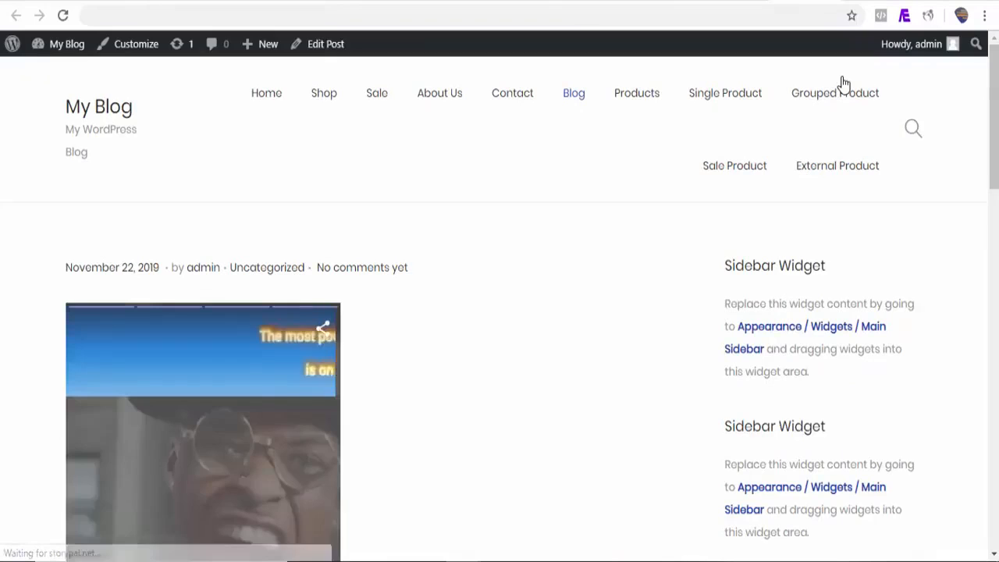
drag(995, 87, 997, 117)
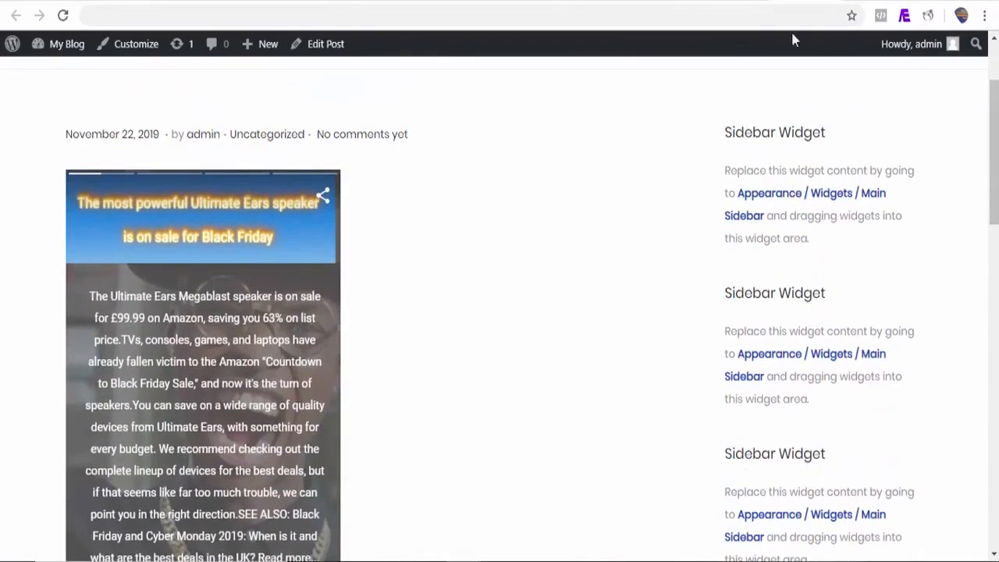
mouse_move(994, 162)
mouse_down()
mouse_move(994, 214)
mouse_move(995, 174)
mouse_up()
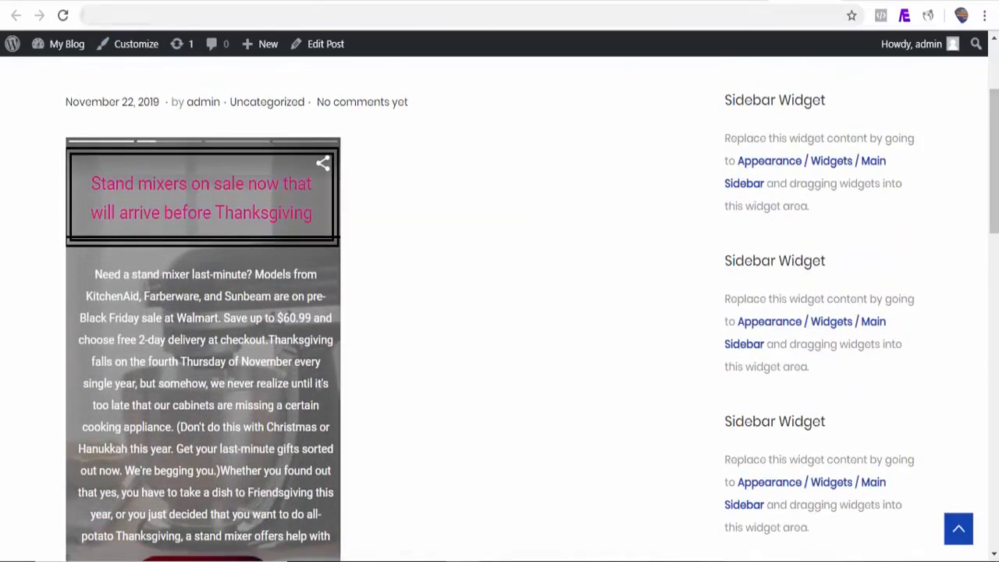
Step: Switch back to StoryPal, close the Mashable story's sharing dialog and open the settings for sharing several stories
click(55, 1)
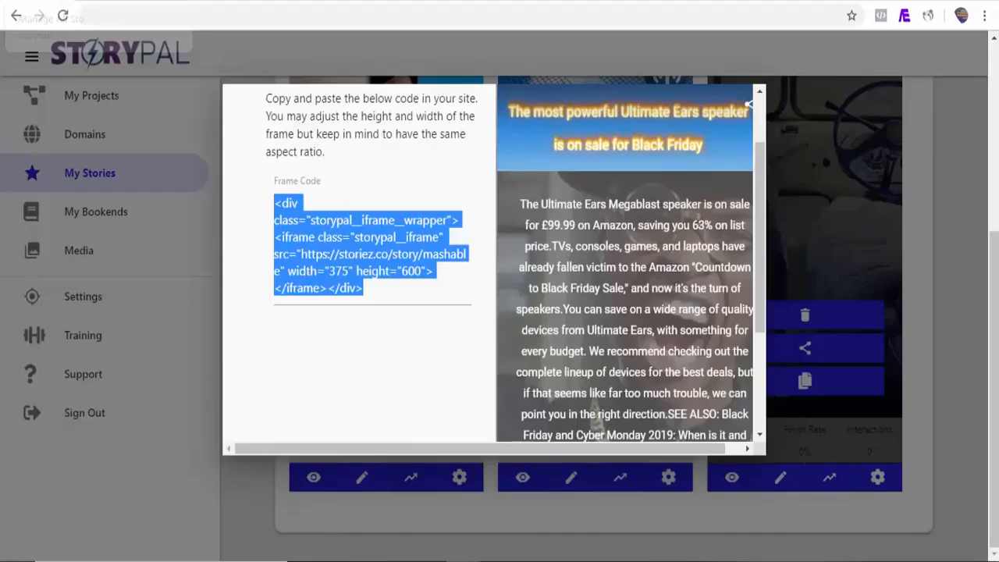
click(945, 273)
scroll(944, 273, up, 3)
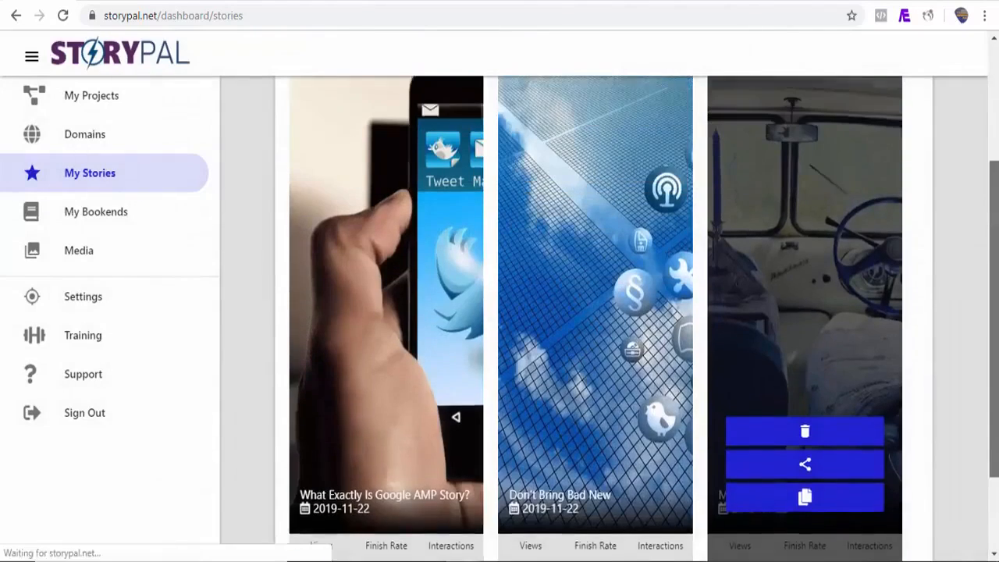
scroll(945, 273, up, 1)
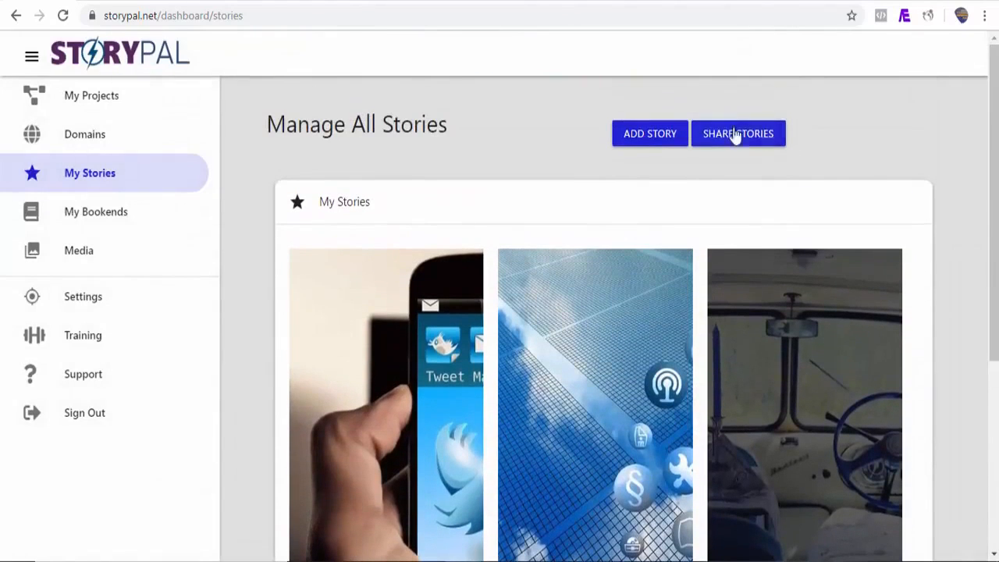
click(738, 136)
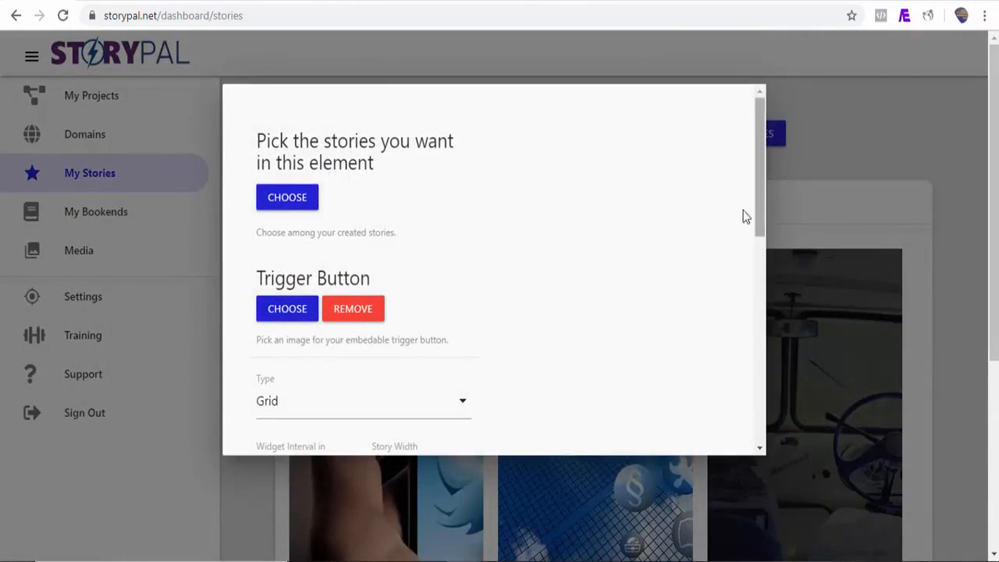
Step: Add "What Exactly Is Google AMP Story?", "Don't Bring Bad New" and "Mashable RRS Feed" to the shared element
click(307, 208)
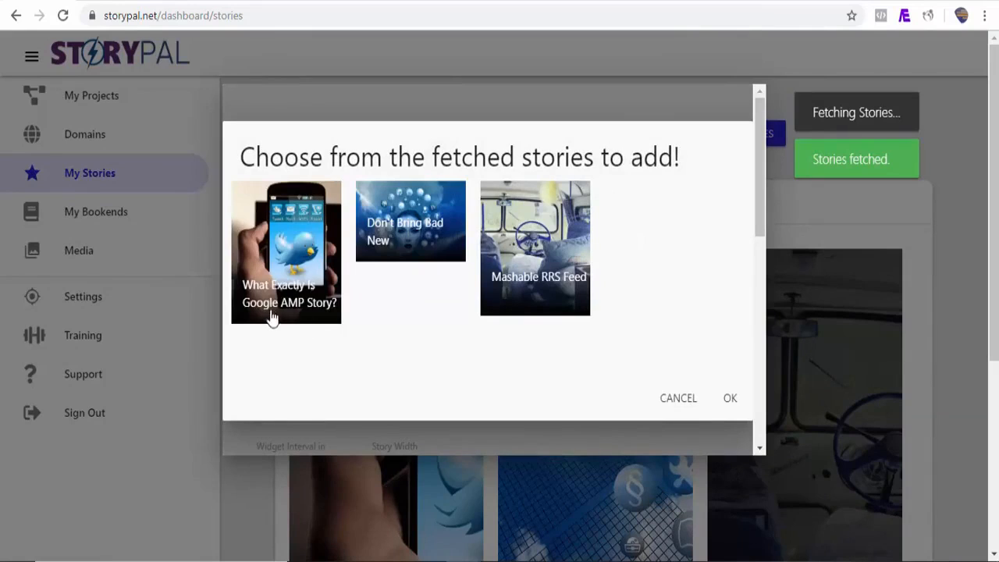
click(272, 319)
click(388, 263)
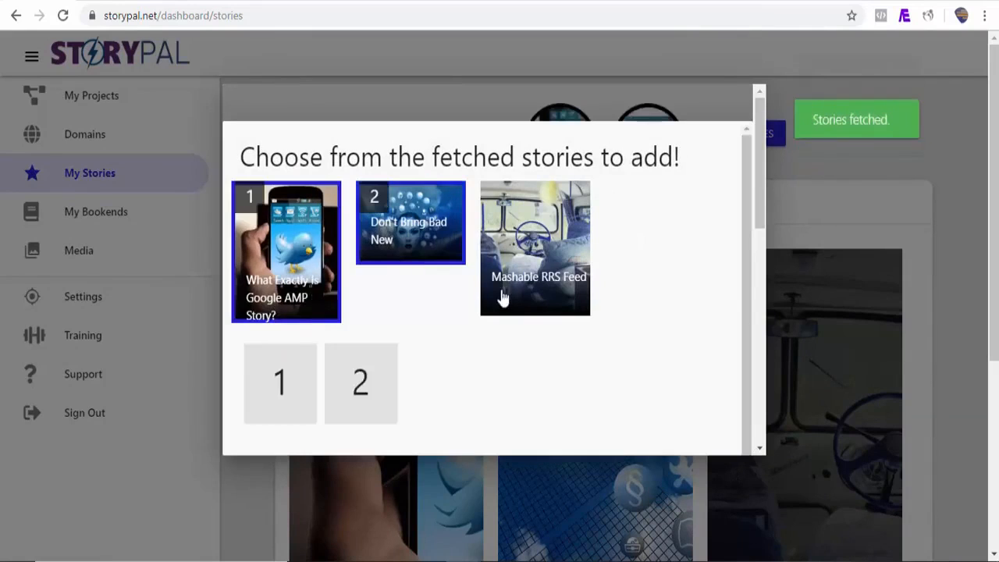
click(511, 299)
mouse_move(758, 215)
mouse_down()
mouse_move(746, 344)
mouse_move(744, 277)
mouse_move(761, 242)
mouse_move(760, 203)
mouse_move(760, 219)
mouse_up()
click(720, 281)
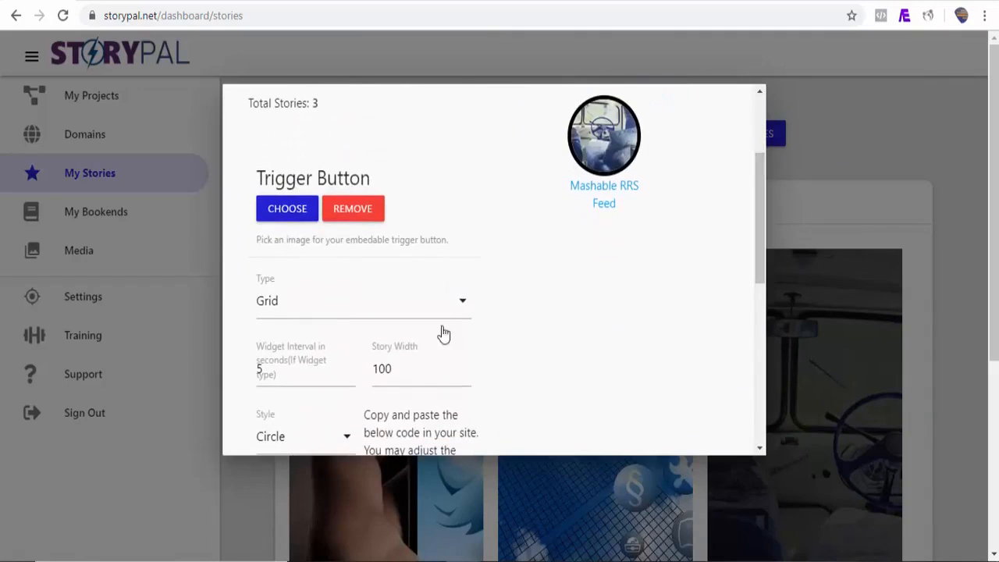
Step: Set the story width of the shared grid to 200
drag(391, 369, 374, 368)
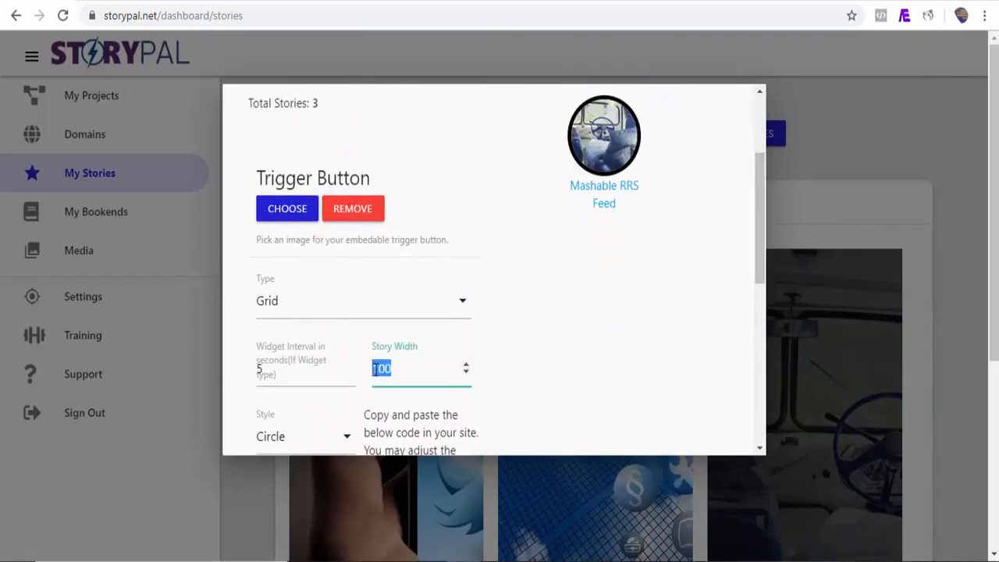
text(200)
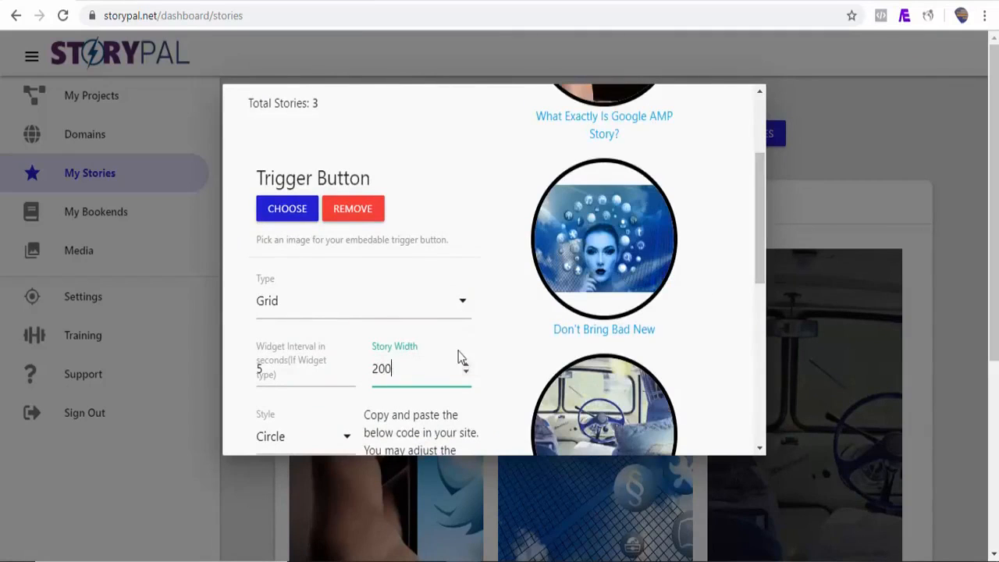
Step: Try the Square and Rectangle styles for the shared story grid and set the style back to Circle
drag(764, 229, 758, 267)
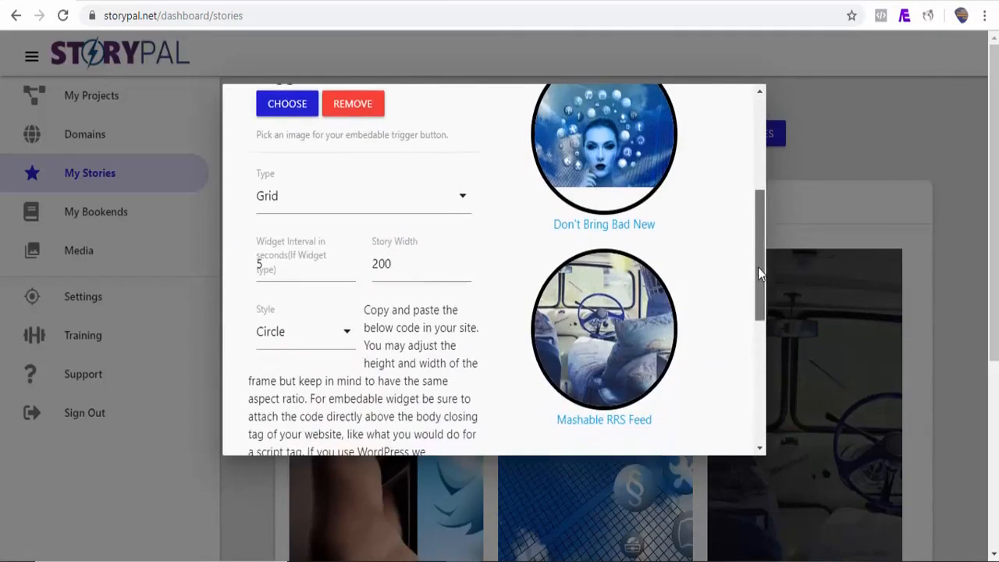
click(347, 344)
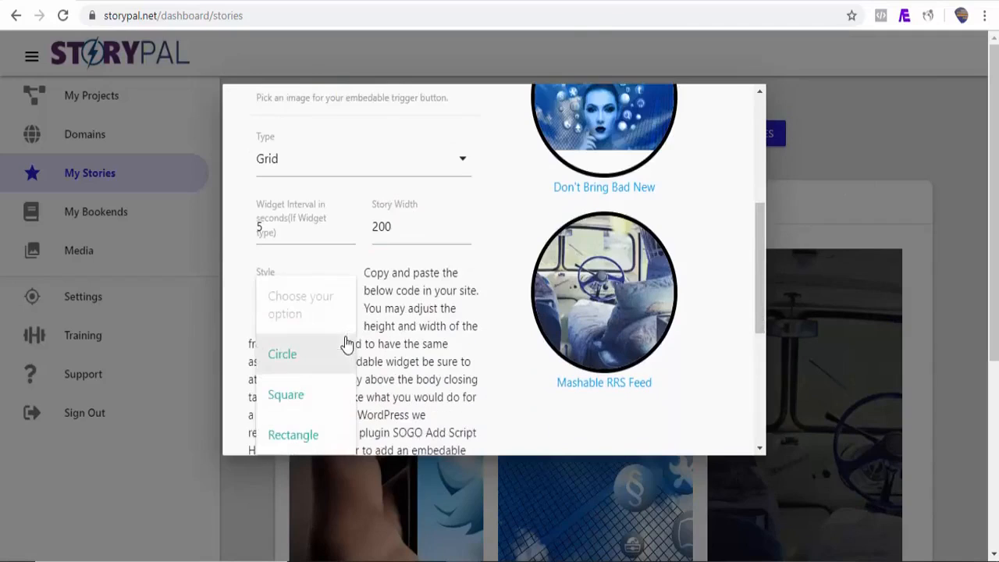
click(303, 400)
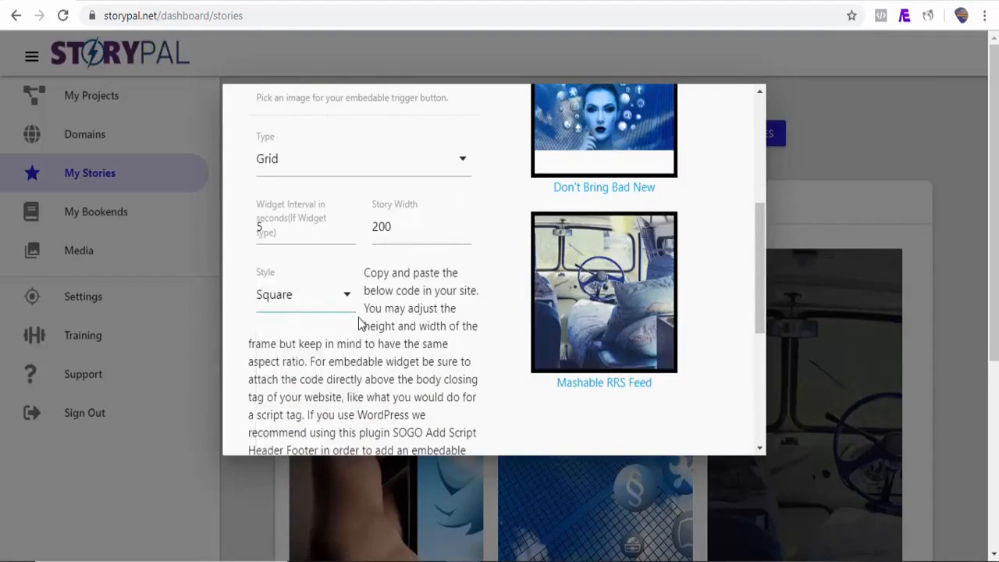
click(350, 310)
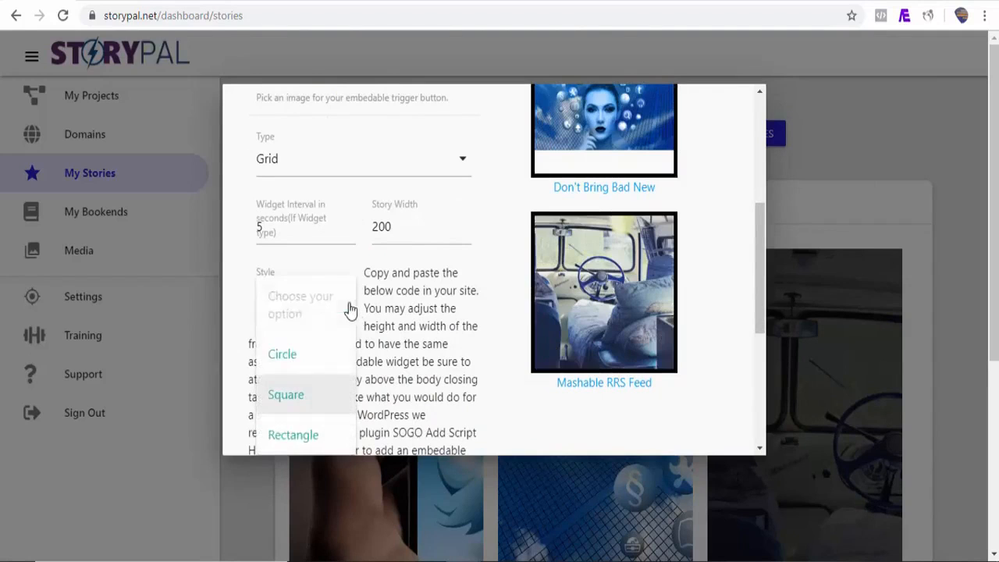
click(313, 442)
mouse_move(763, 299)
mouse_down()
mouse_move(756, 253)
mouse_move(752, 324)
mouse_move(750, 306)
mouse_up()
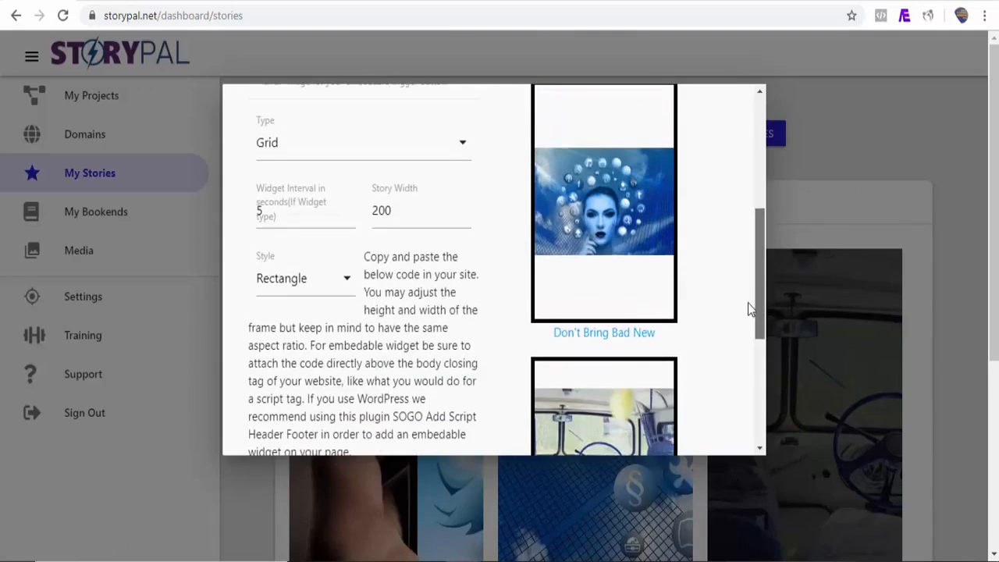
click(349, 284)
click(283, 346)
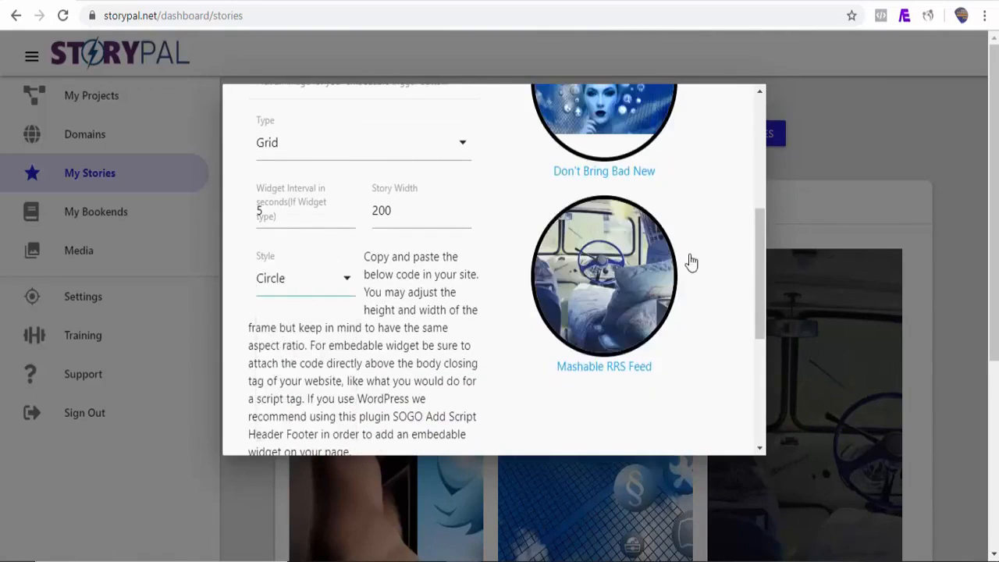
Step: Copy the grid's share stories code and paste it into a new Custom HTML block below the Mashable frame in the WordPress post
scroll(760, 270, down, 4)
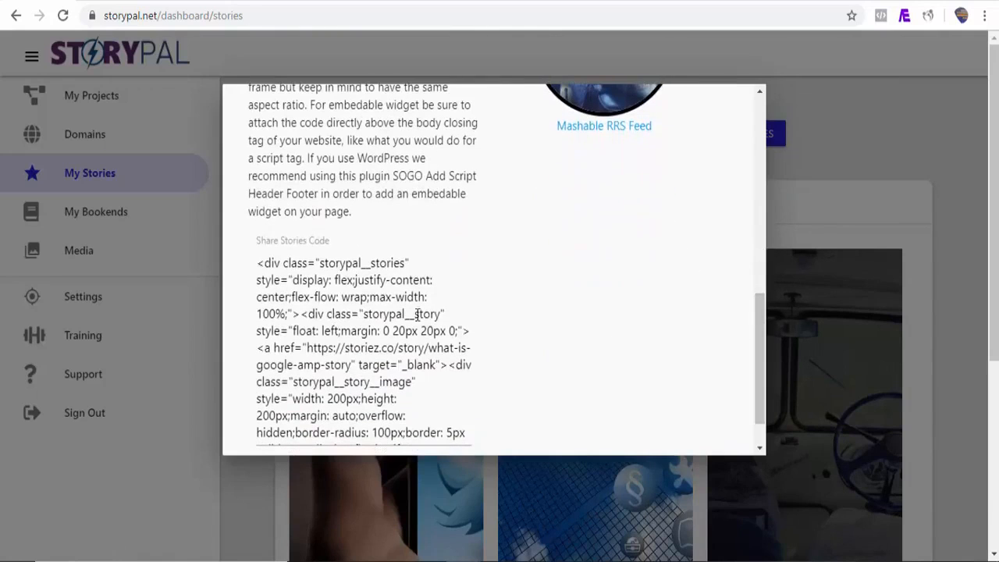
click(324, 298)
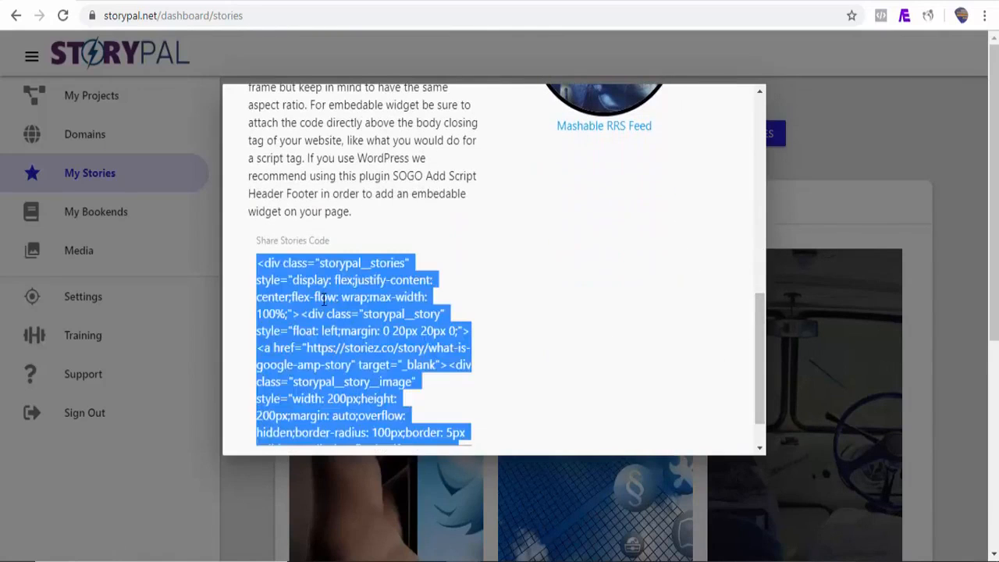
click(747, 2)
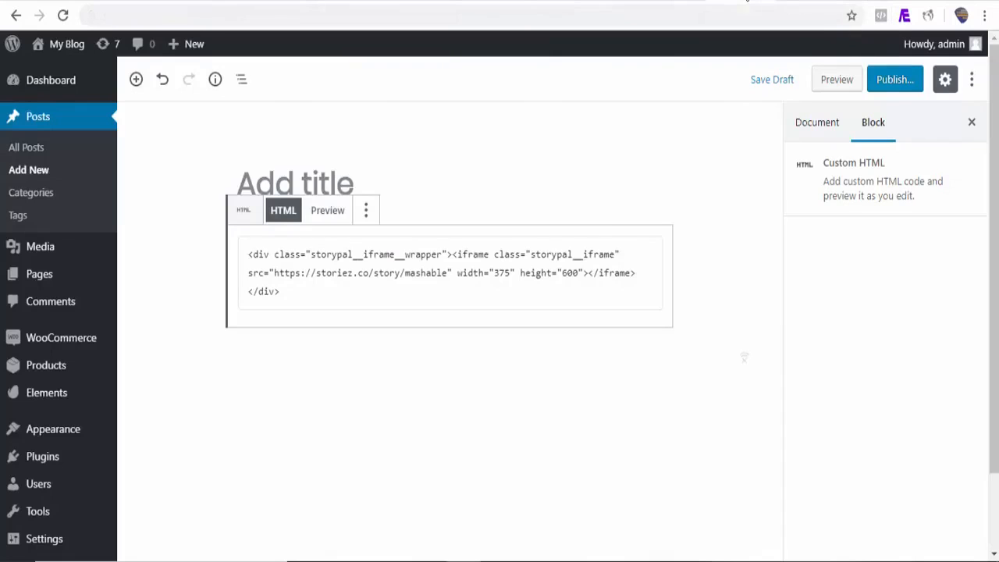
click(354, 362)
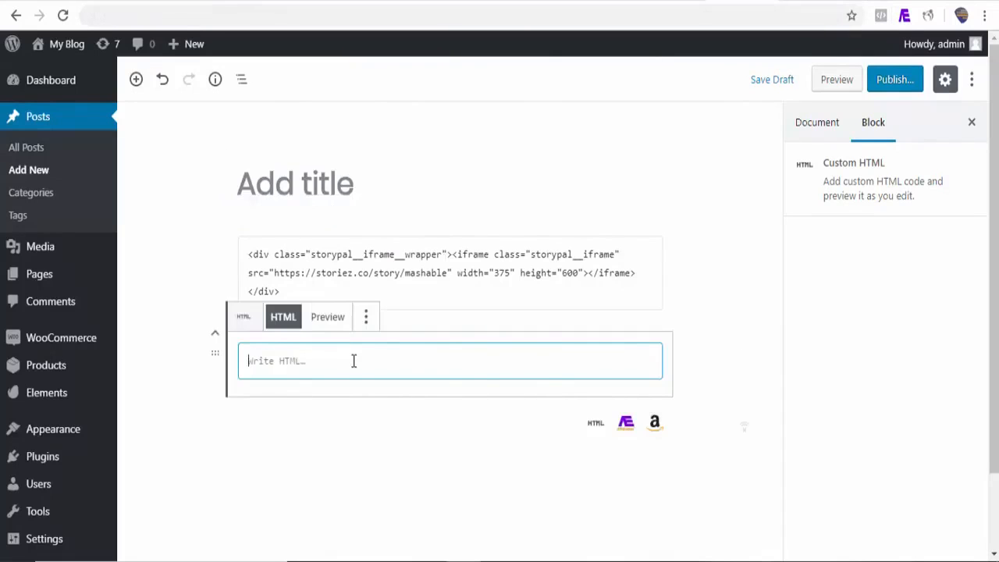
key(ctrl+v)
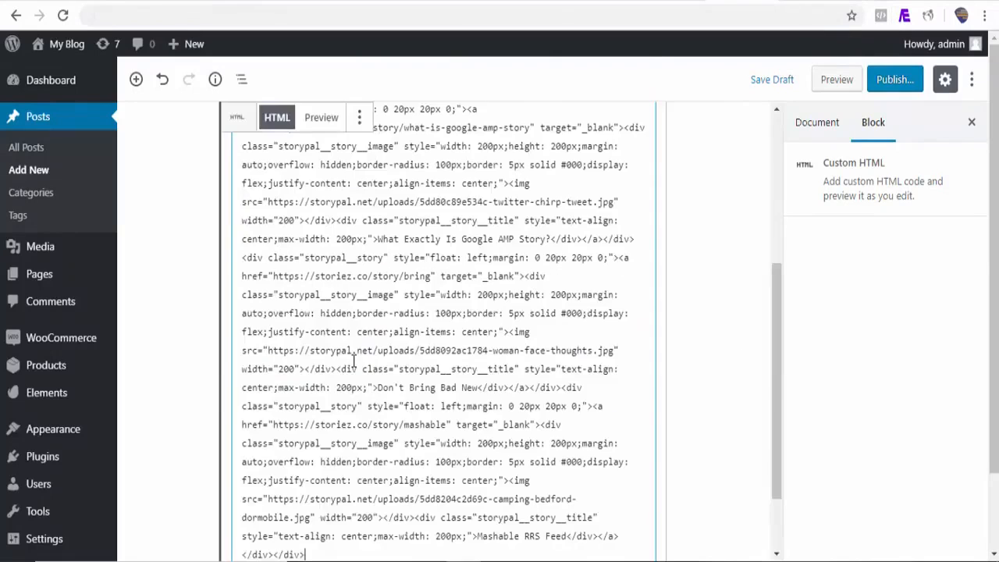
Step: Preview the WordPress post and try the "Don't Bring Bad New" story in the embedded grid
click(833, 88)
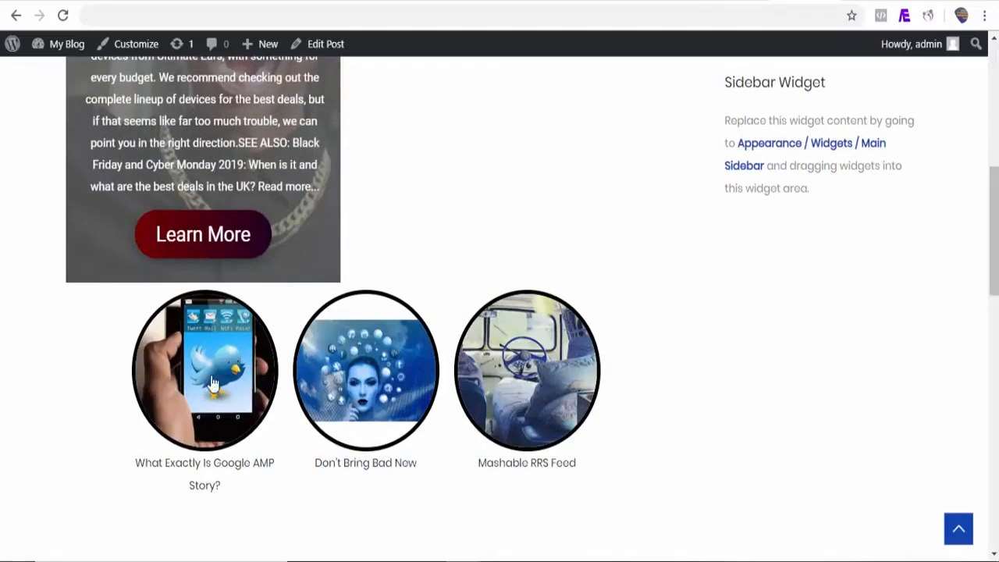
click(349, 405)
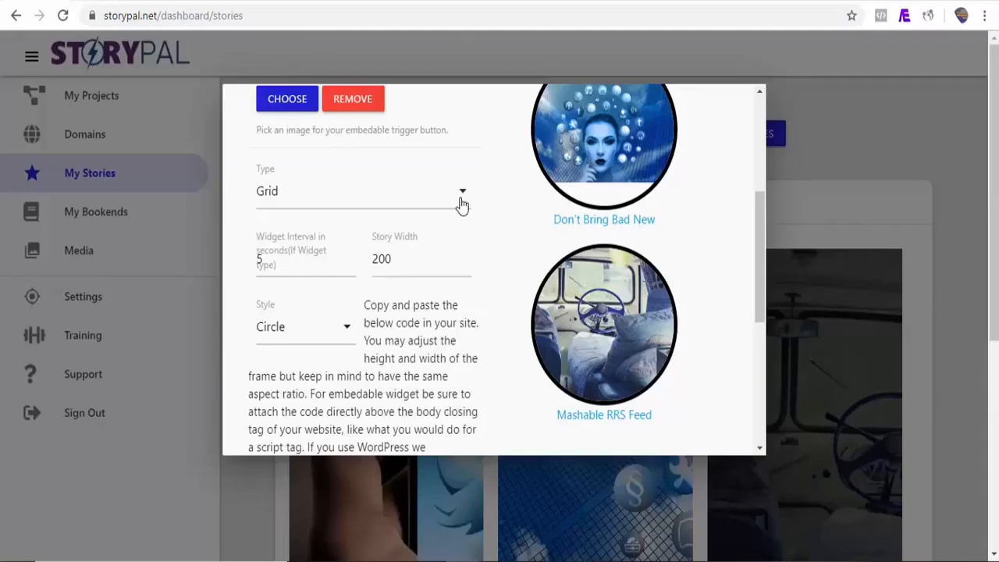
Step: In StoryPal, set the sharing type to Embedable Widget and use the existing pro.png image for its trigger button
click(462, 196)
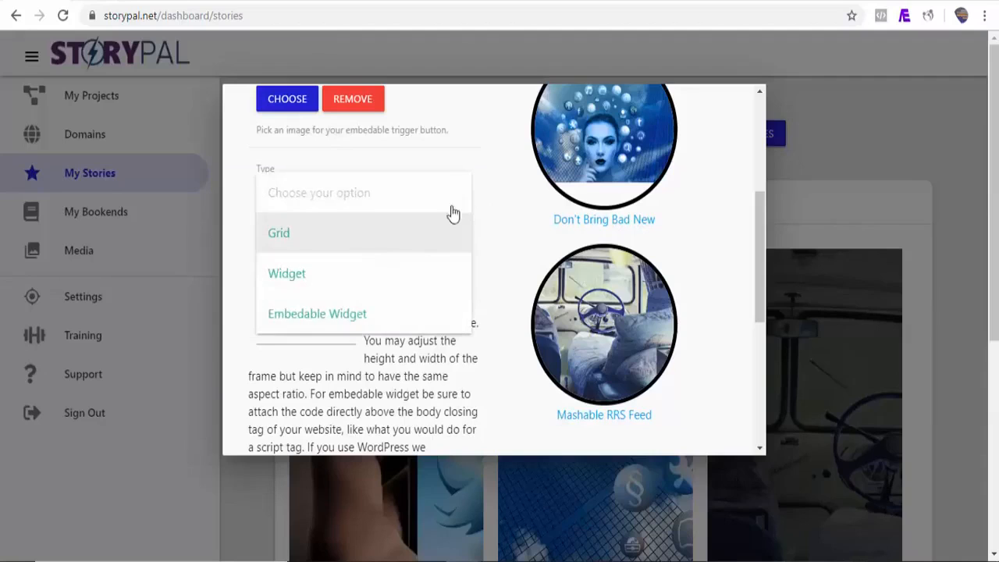
click(367, 320)
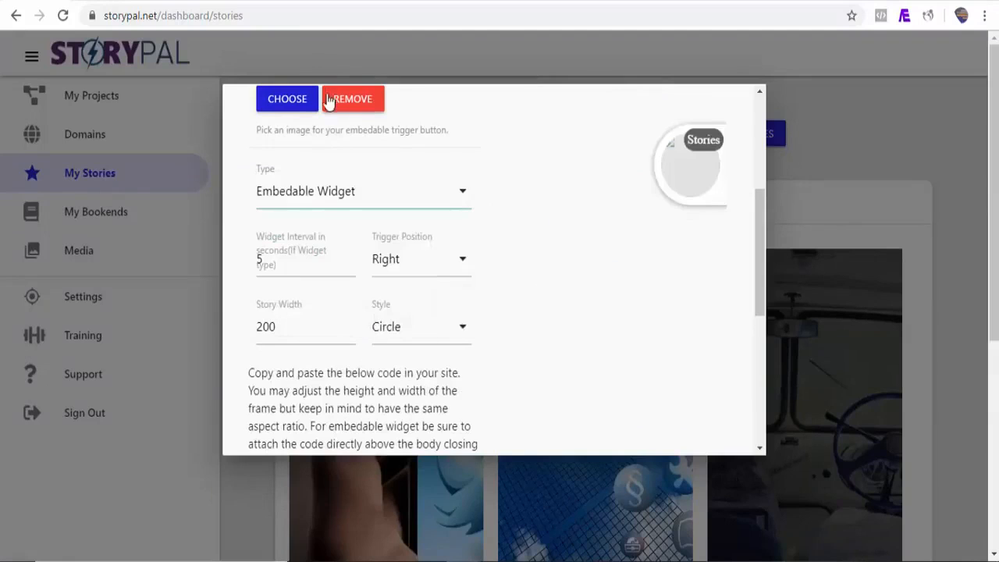
click(286, 104)
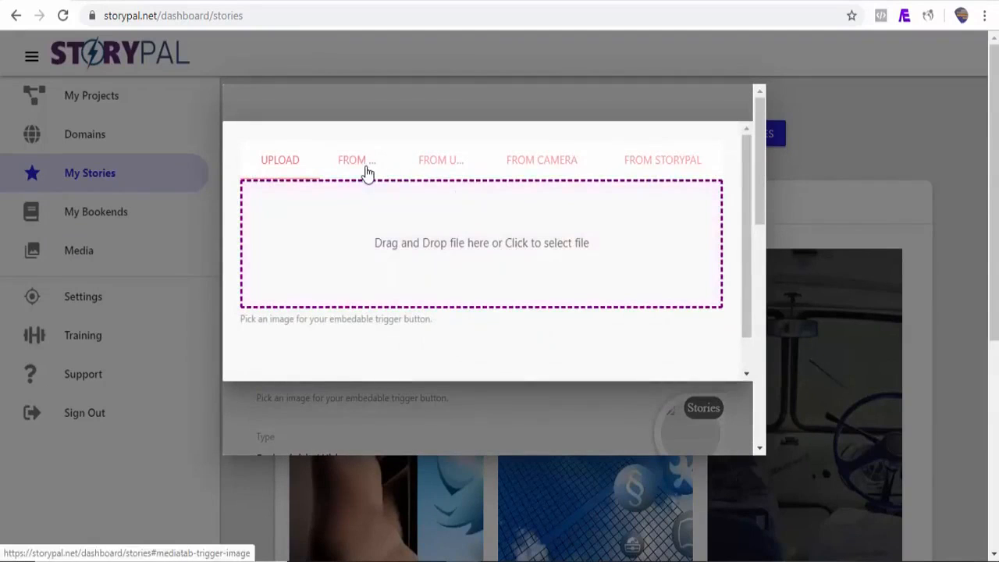
click(367, 164)
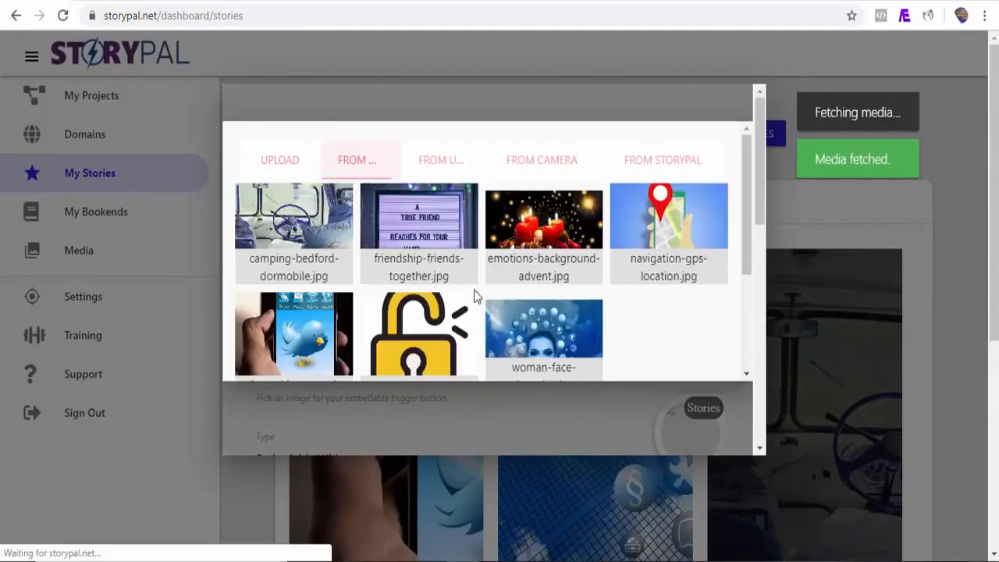
click(422, 328)
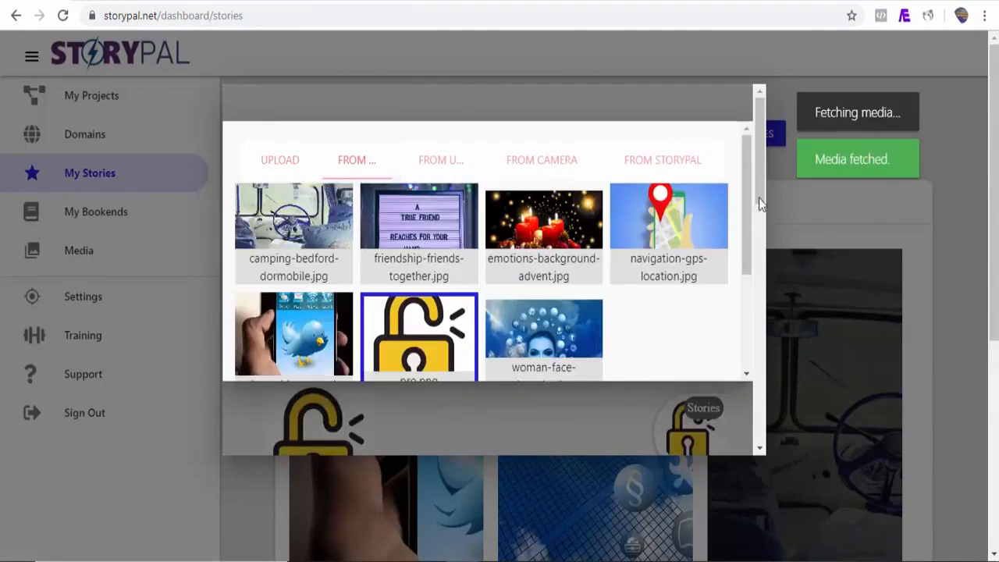
scroll(742, 256, down, 5)
click(721, 297)
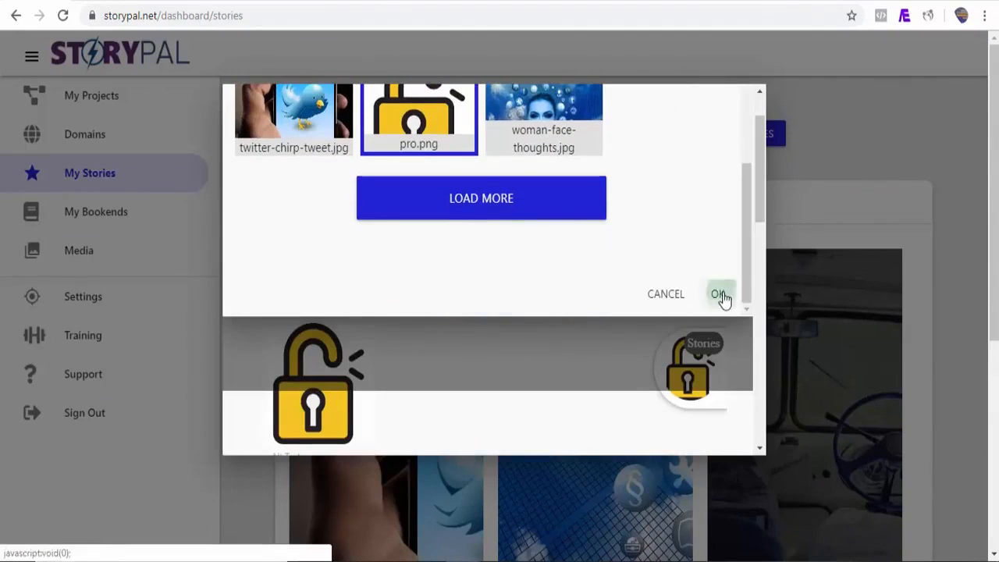
Step: Copy the embeddable widget's share code and paste it into another Custom HTML block at the end of the WordPress post
scroll(500, 312, down, 10)
click(349, 367)
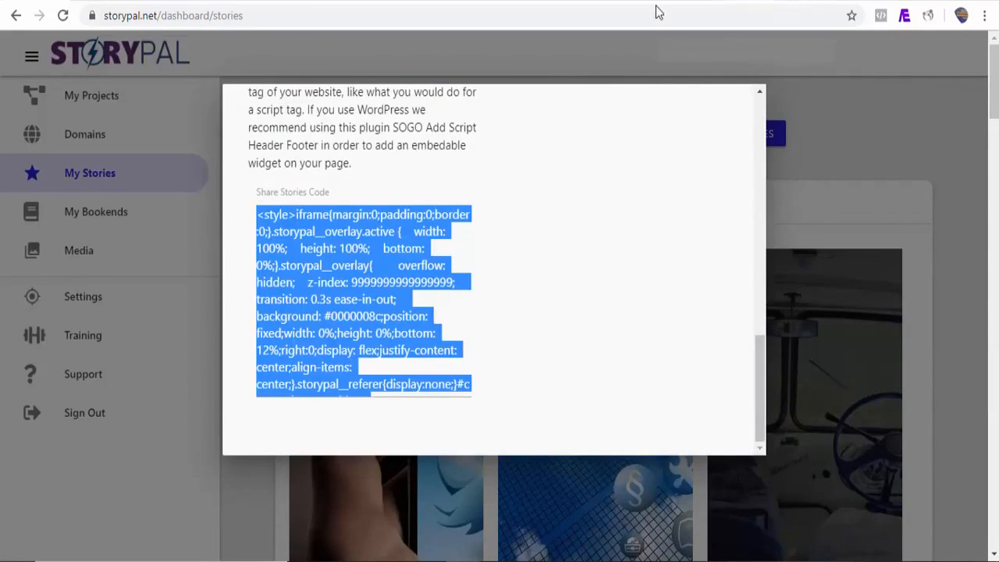
click(742, 0)
click(199, 524)
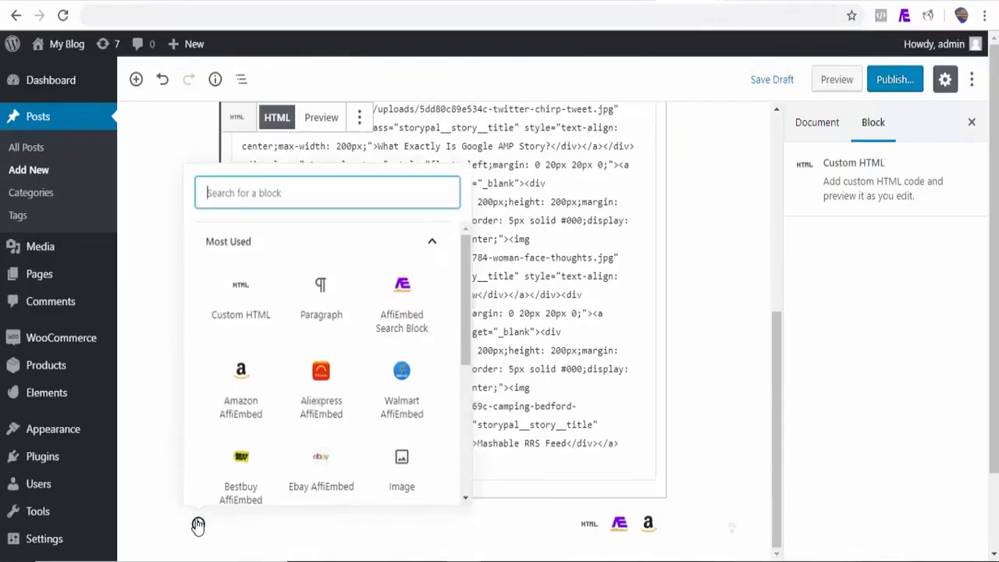
click(218, 310)
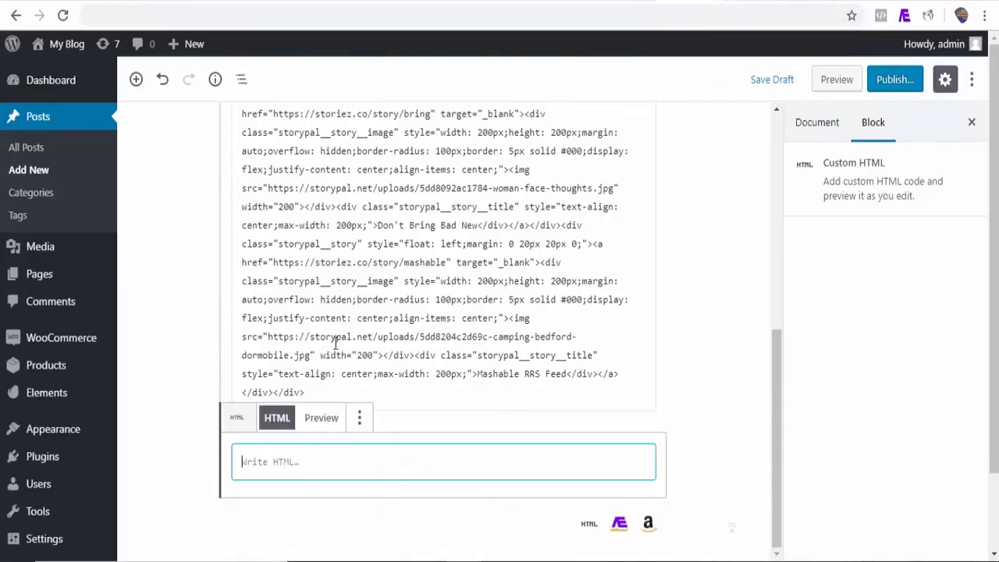
key(ctrl+v)
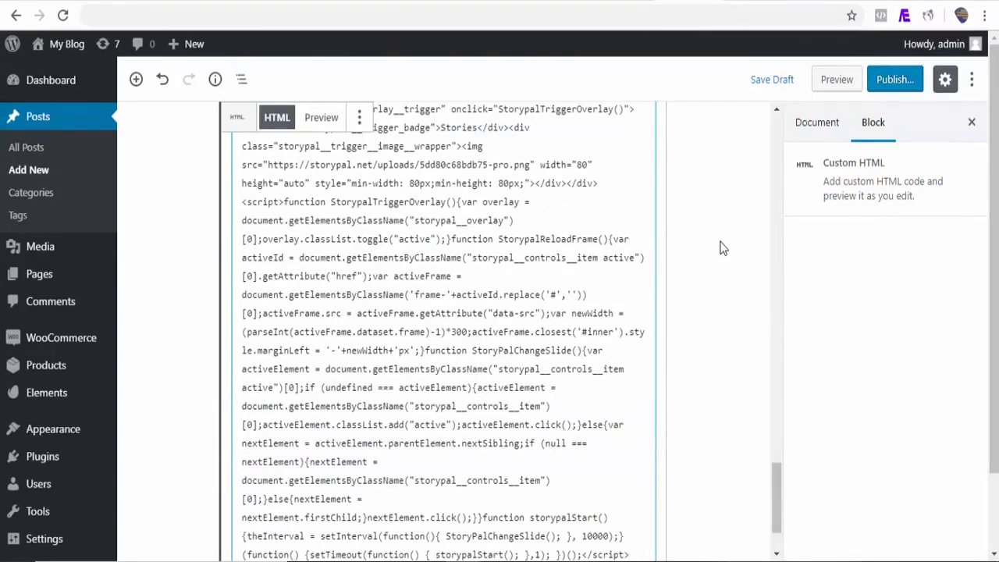
Step: Preview the WordPress post, open the Stories widget from its padlock trigger and examine the stories in the overlay
click(838, 79)
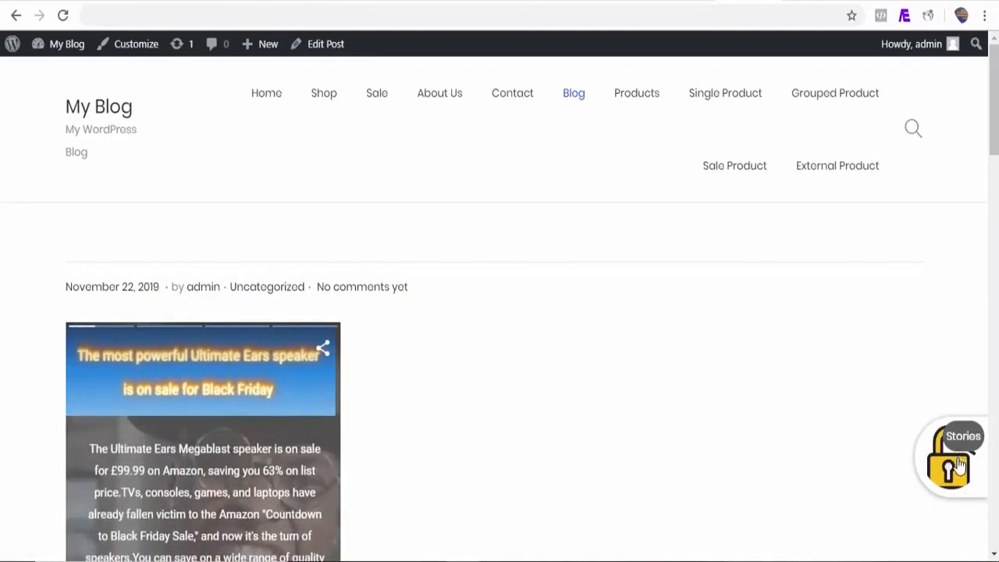
click(960, 472)
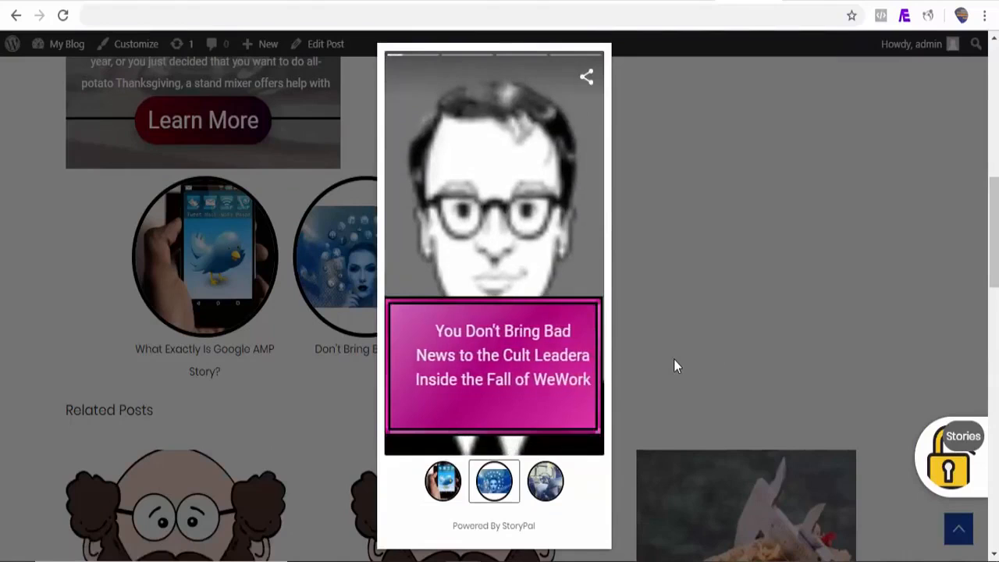
click(505, 277)
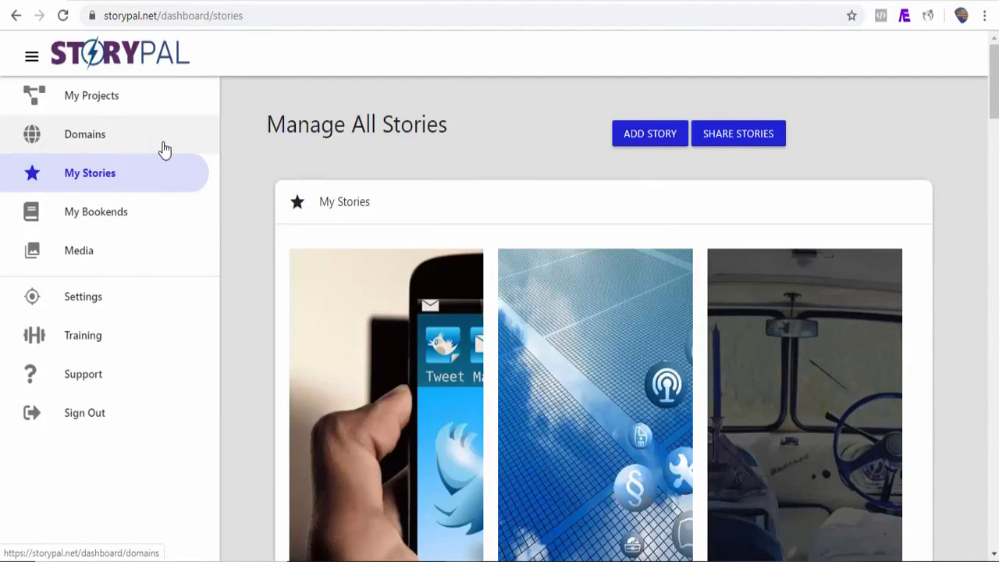
click(164, 149)
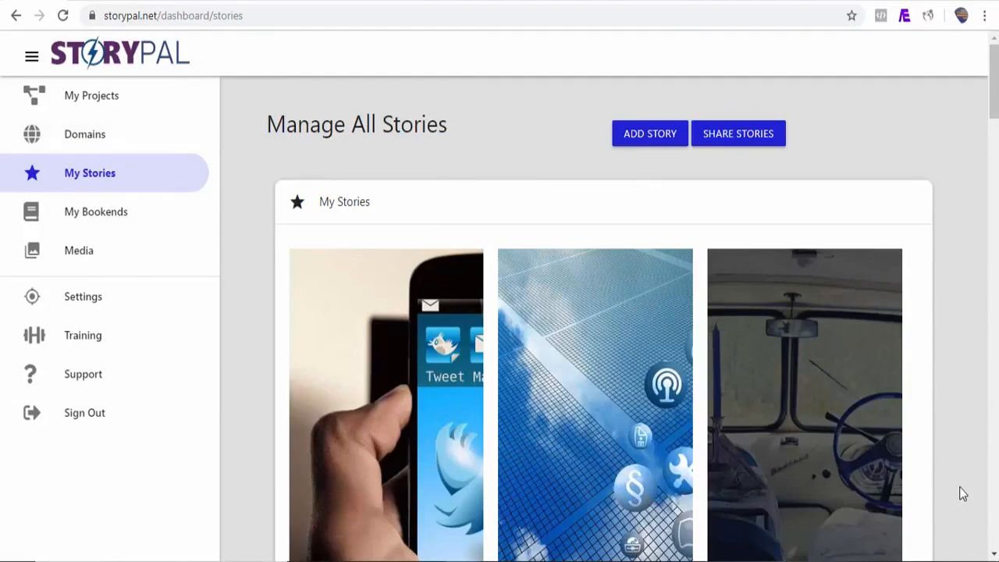